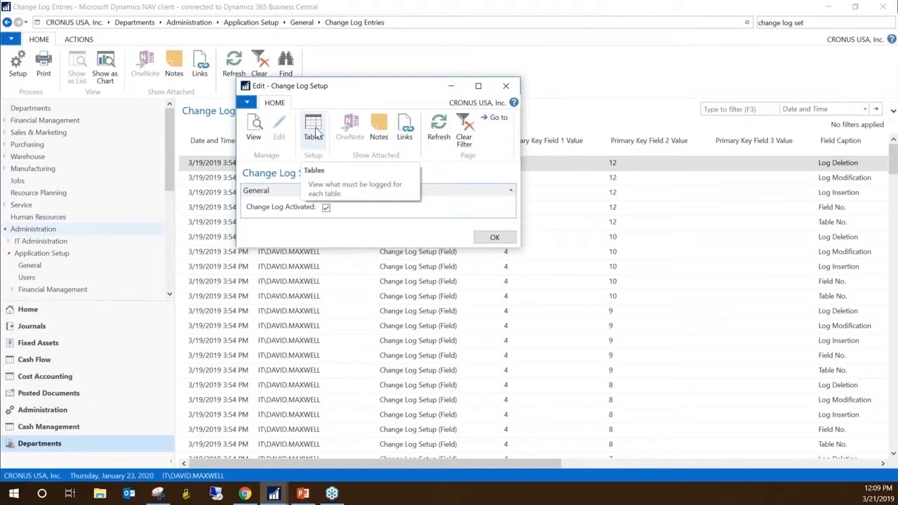
# Open the table list from Change Log Setup and select the Currency table near its beginning
pyautogui.click(315, 133)
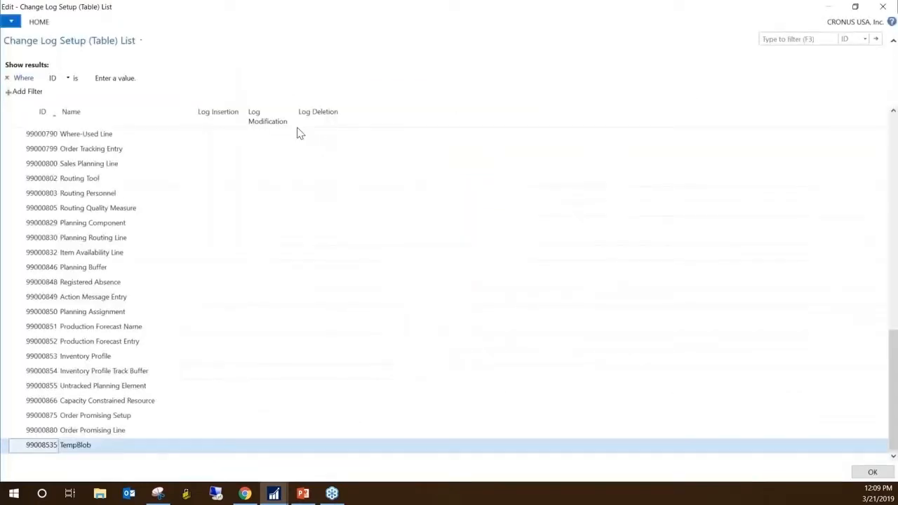
pyautogui.click(856, 6)
pyautogui.click(503, 87)
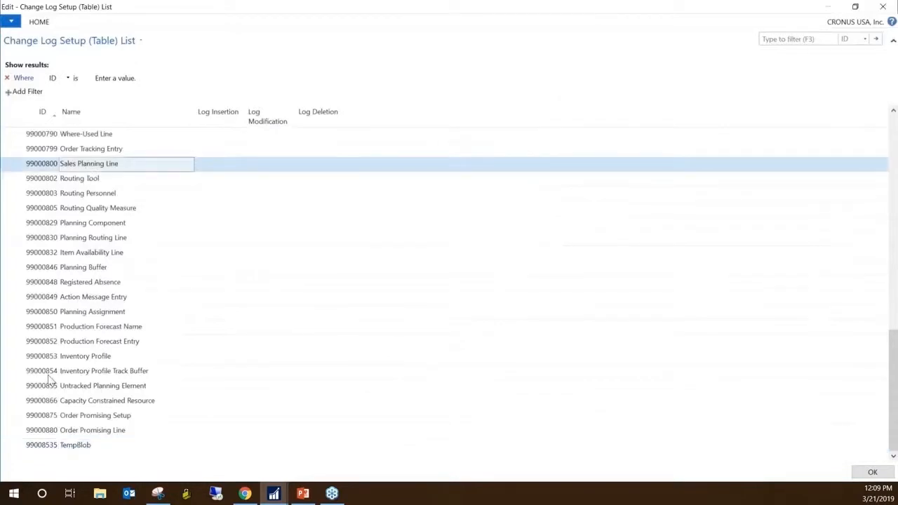
pyautogui.hotkey('ctrl', 'Home')
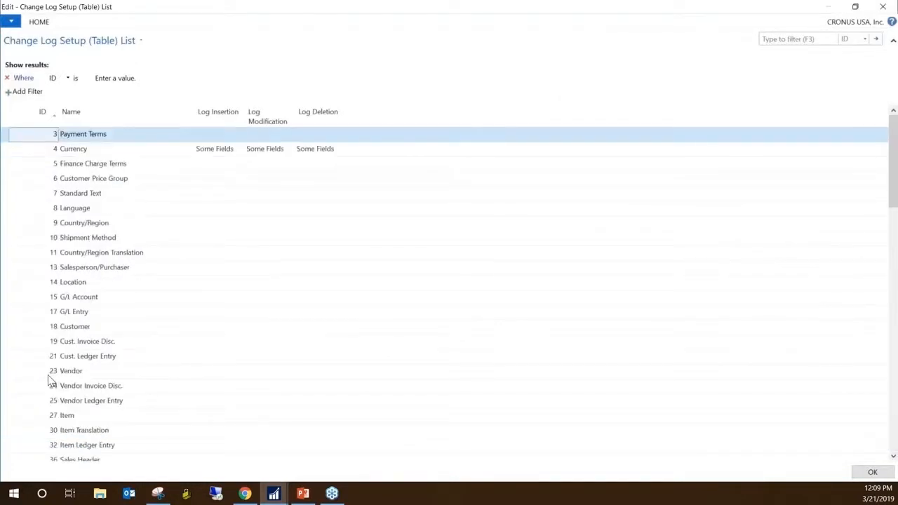
pyautogui.click(96, 153)
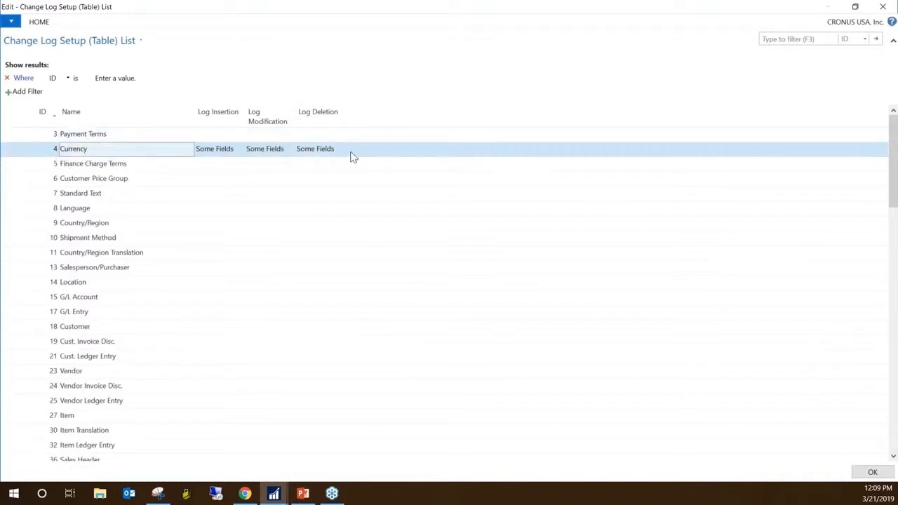
# Set Log Insertion, Log Modification and Log Deletion to All Fields for the Payment Terms table
pyautogui.click(51, 138)
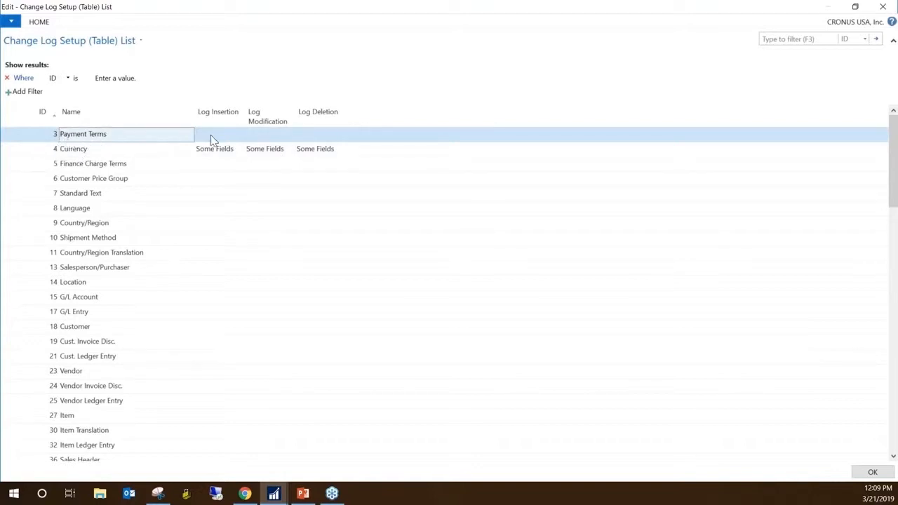
pyautogui.moveTo(210, 135)
pyautogui.click(235, 139)
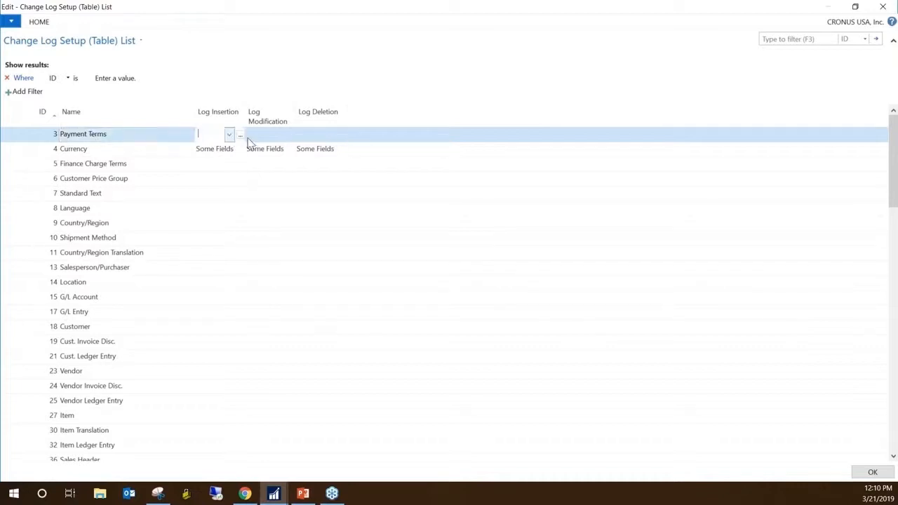
pyautogui.click(229, 135)
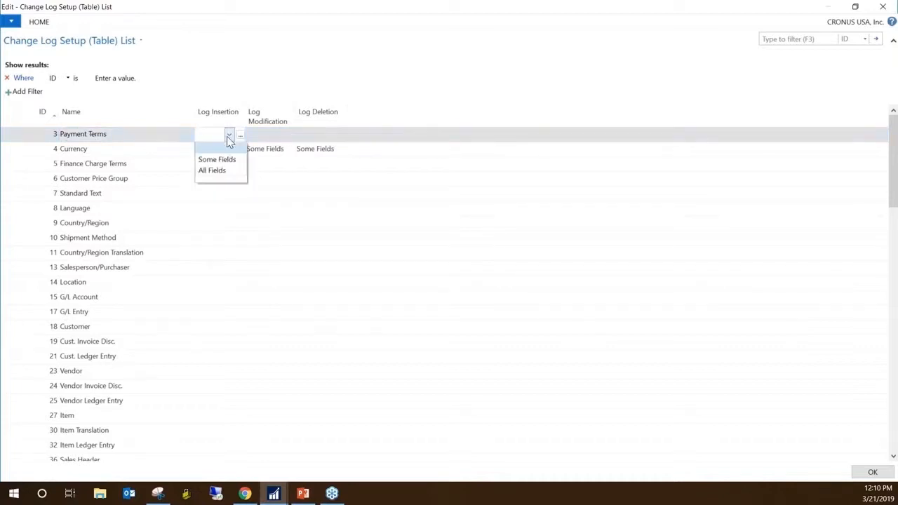
pyautogui.click(217, 170)
pyautogui.click(274, 136)
pyautogui.click(279, 136)
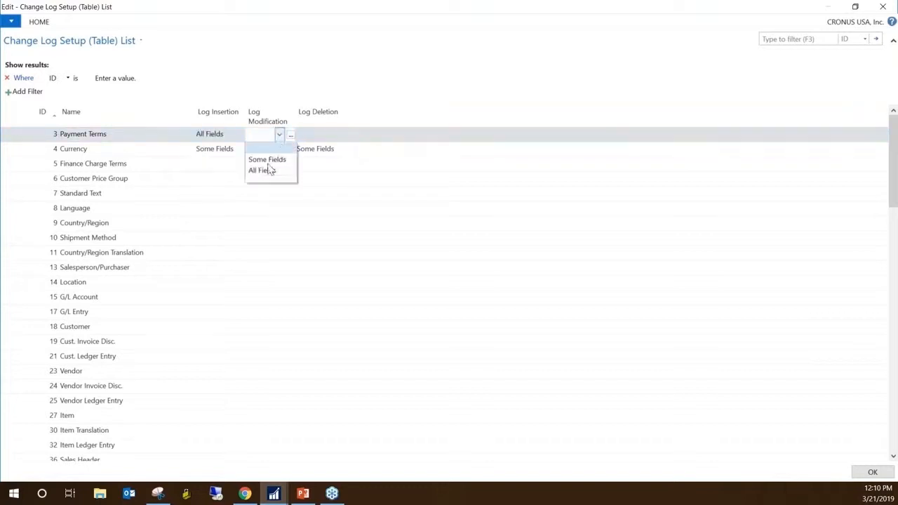
pyautogui.click(270, 171)
pyautogui.click(313, 139)
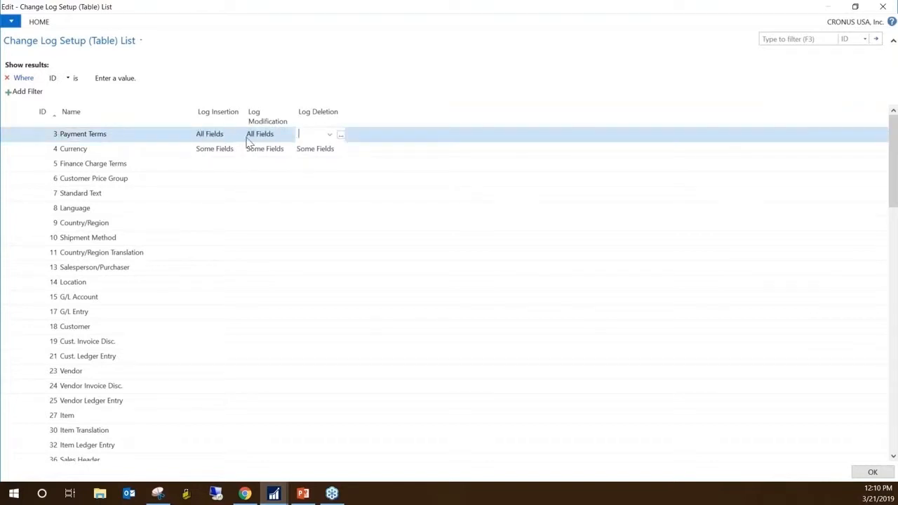
pyautogui.click(330, 135)
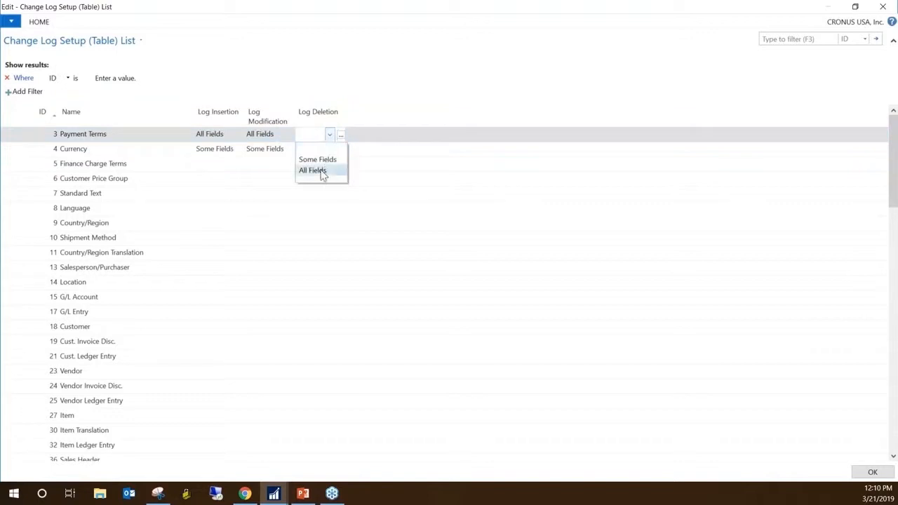
pyautogui.click(322, 172)
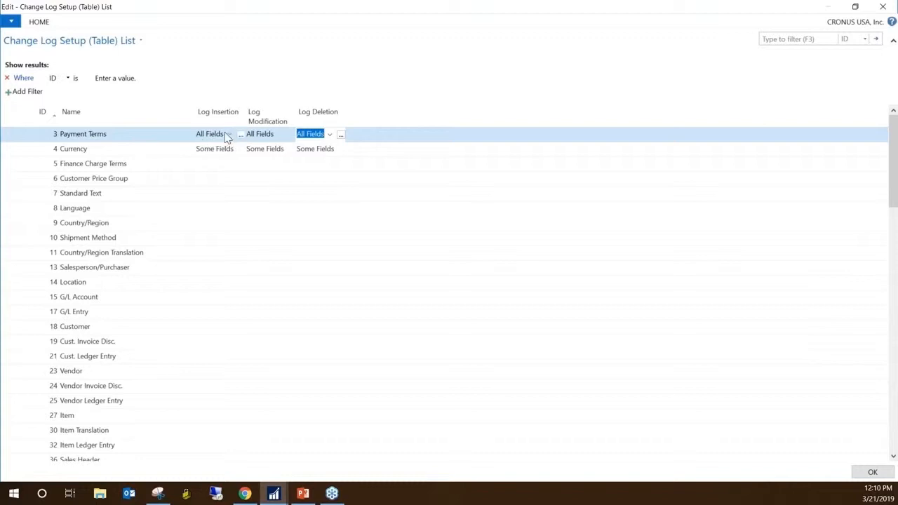
pyautogui.click(115, 150)
pyautogui.click(122, 139)
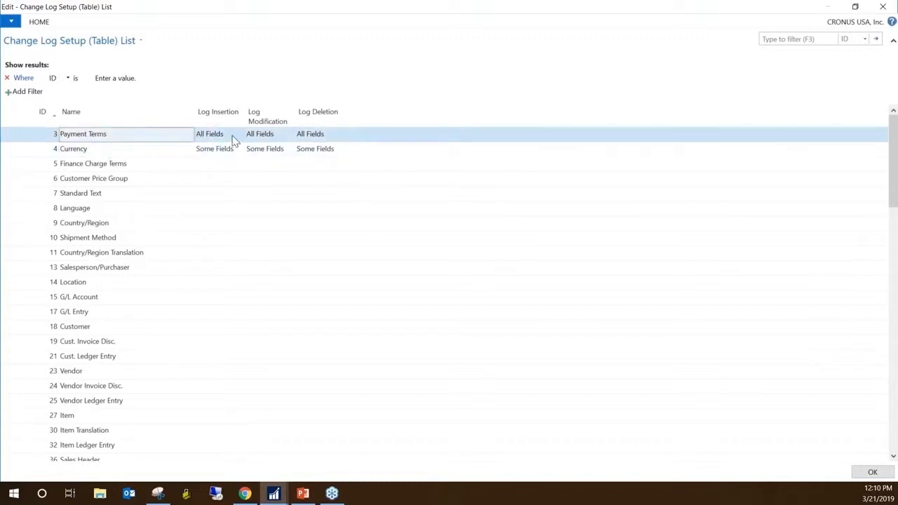
# Check the available Log Insertion options for the Payment Terms table without changing the setting
pyautogui.click(223, 139)
pyautogui.click(230, 136)
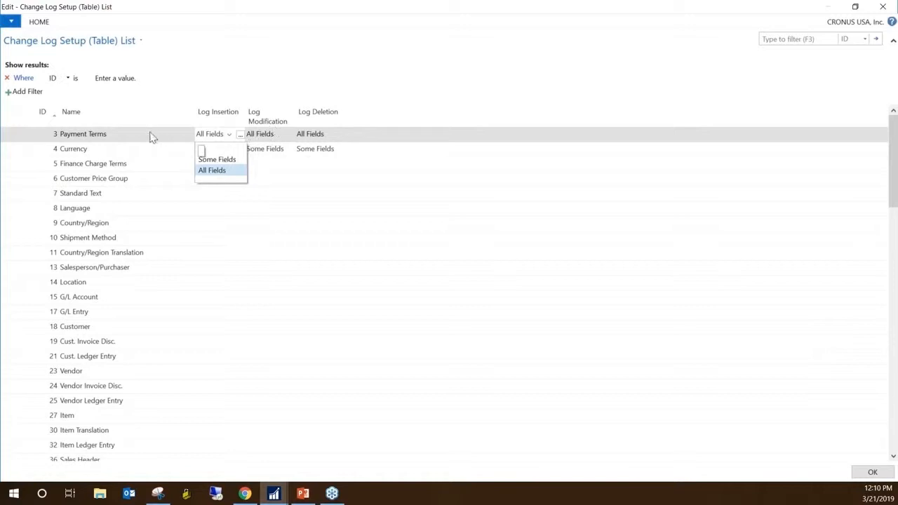
pyautogui.click(127, 140)
# Open the field list behind the Currency table's Log Insertion setting and widen its log columns
pyautogui.click(98, 154)
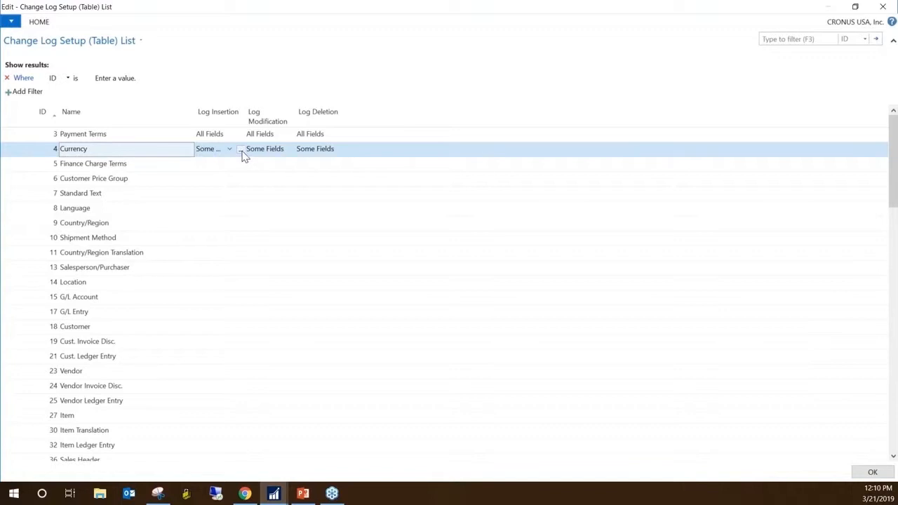
pyautogui.click(240, 150)
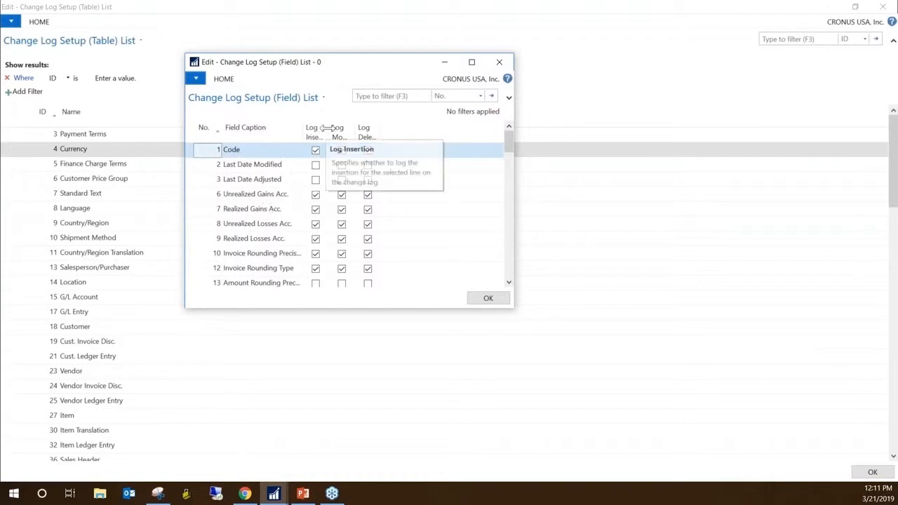
pyautogui.moveTo(327, 131); pyautogui.dragTo(371, 129)
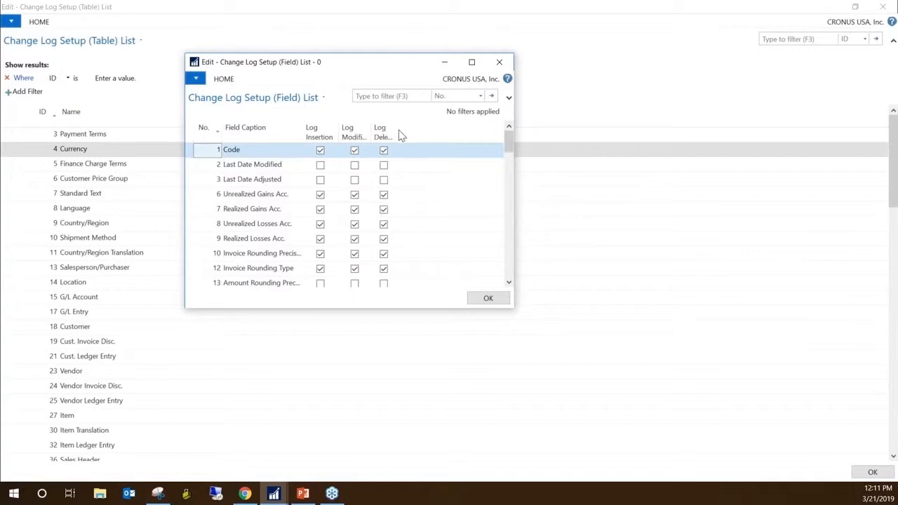
pyautogui.moveTo(397, 129); pyautogui.dragTo(403, 129)
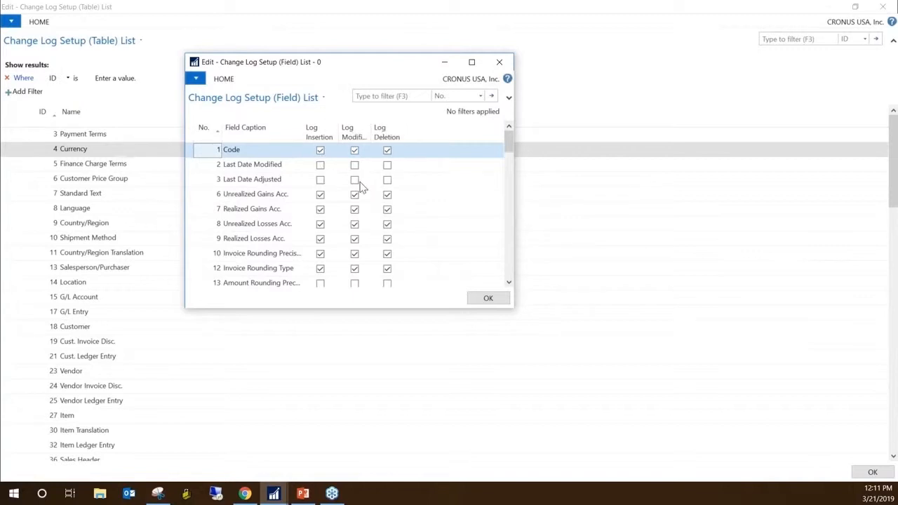
# Review which Currency fields are marked for insertion, modification and deletion logging, including the date, gains and losses account, and rounding fields
pyautogui.click(222, 169)
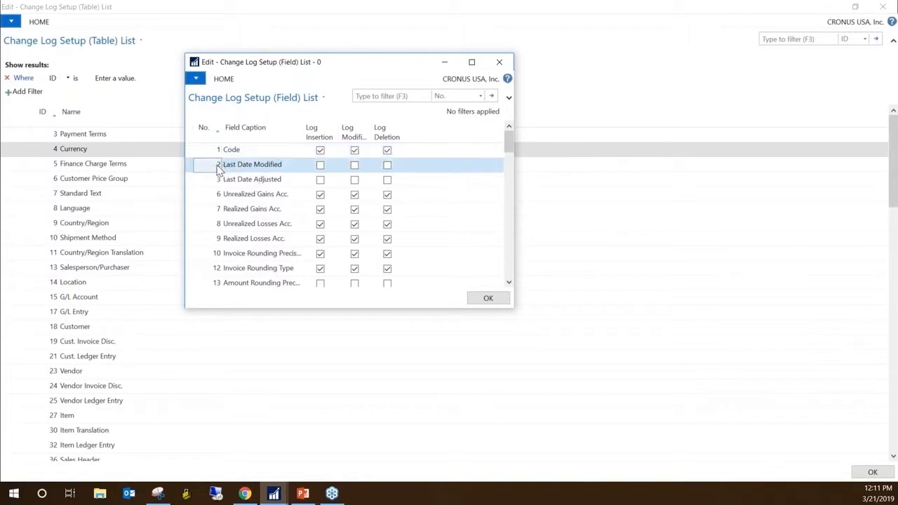
pyautogui.click(230, 181)
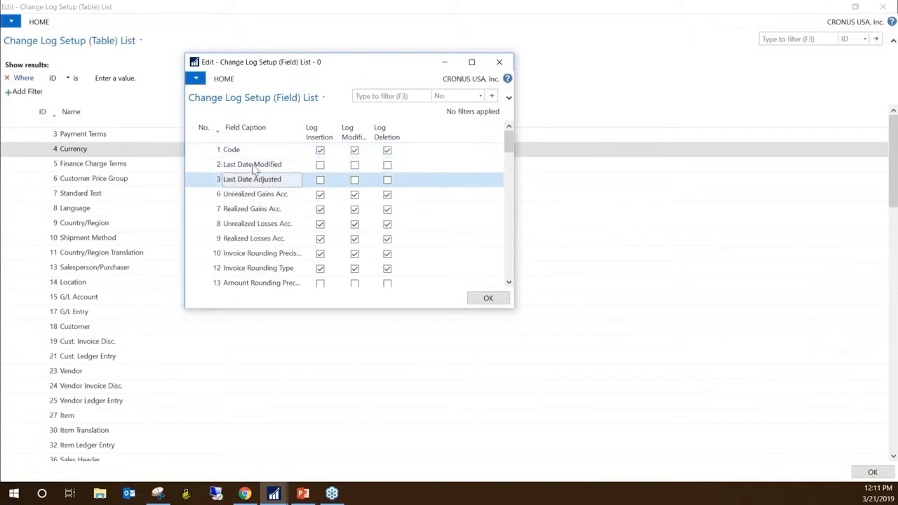
pyautogui.click(254, 167)
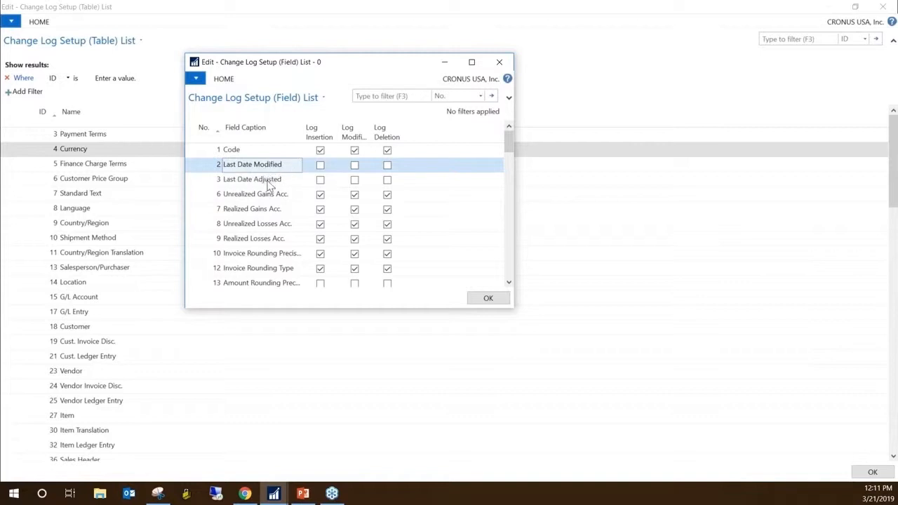
pyautogui.click(270, 180)
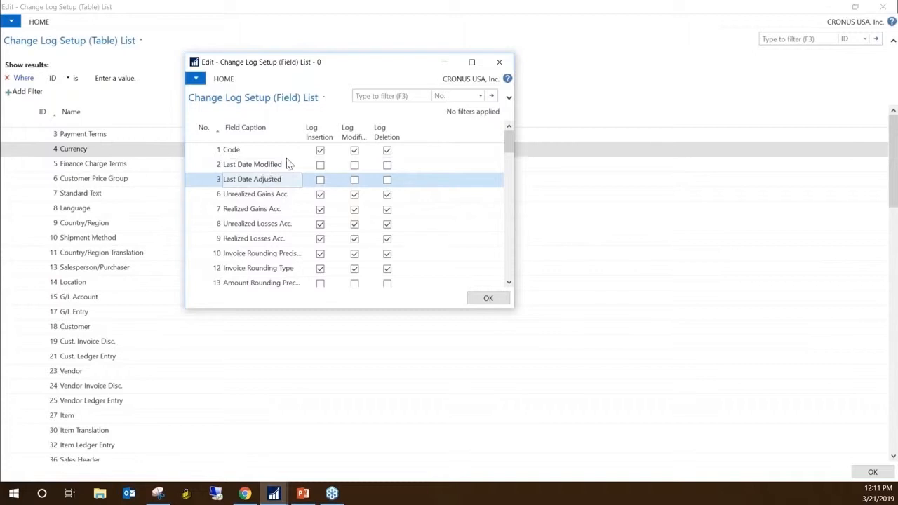
pyautogui.click(259, 167)
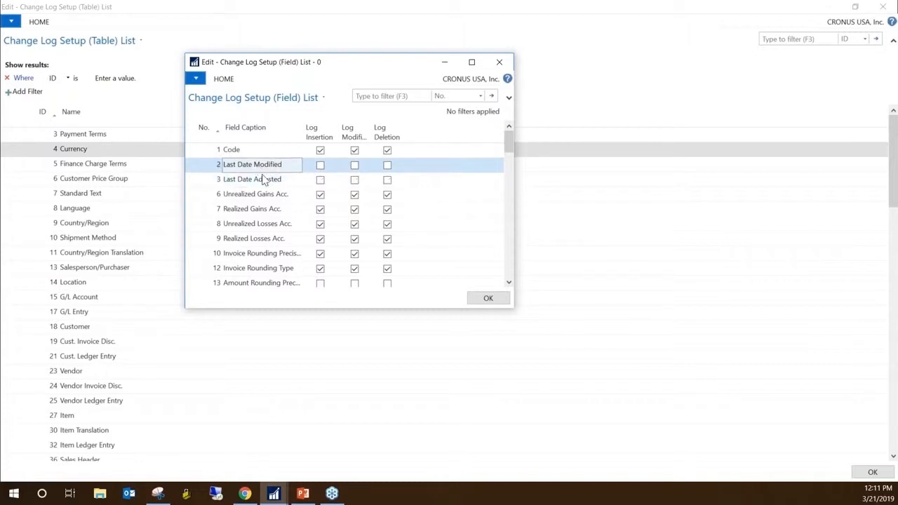
pyautogui.click(268, 183)
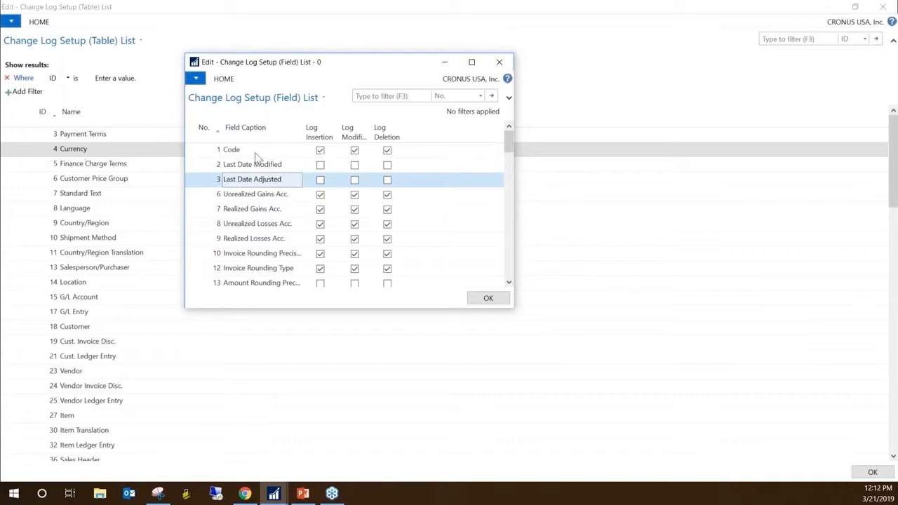
pyautogui.click(253, 199)
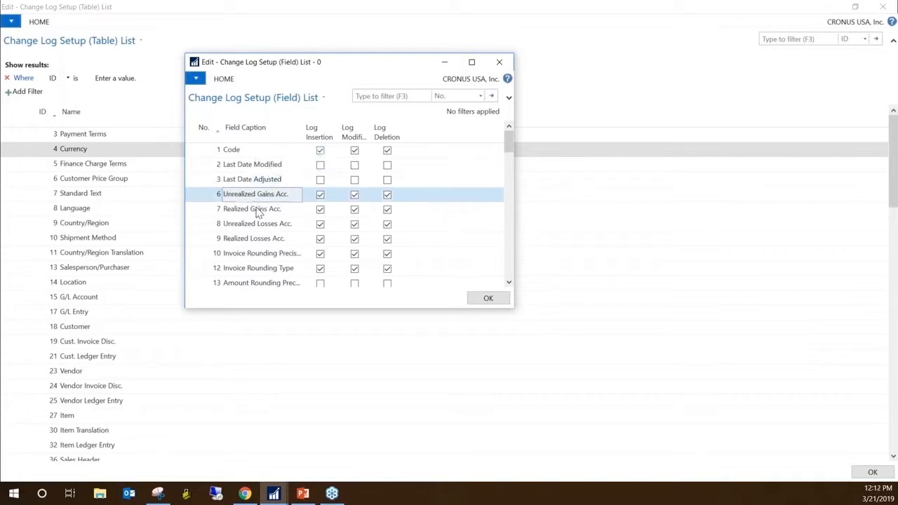
pyautogui.click(258, 210)
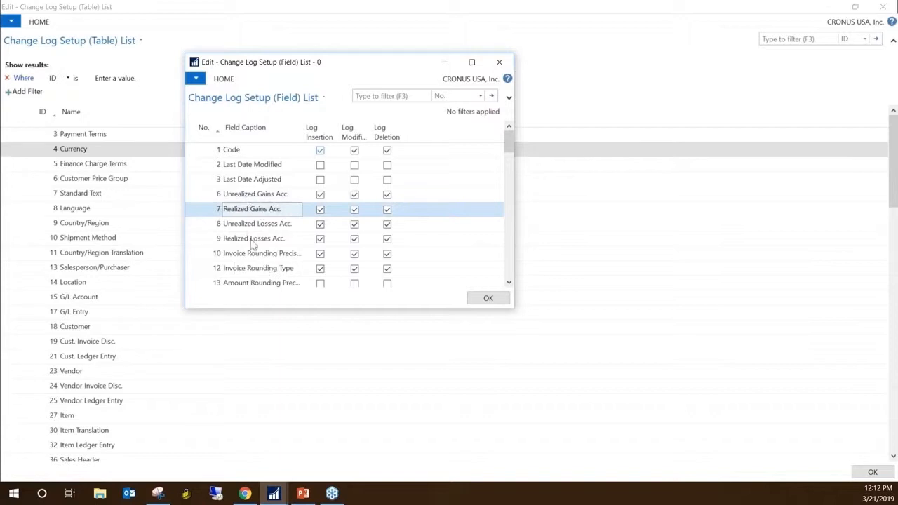
pyautogui.click(263, 274)
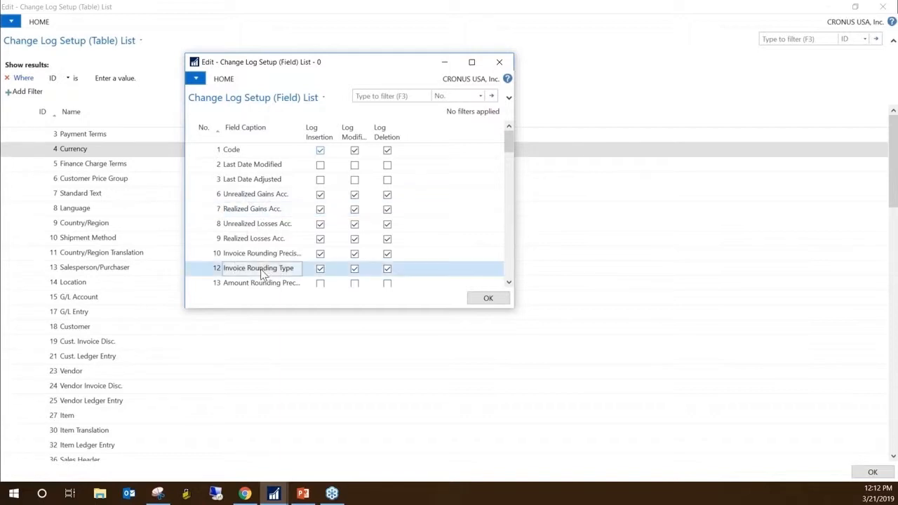
pyautogui.click(257, 200)
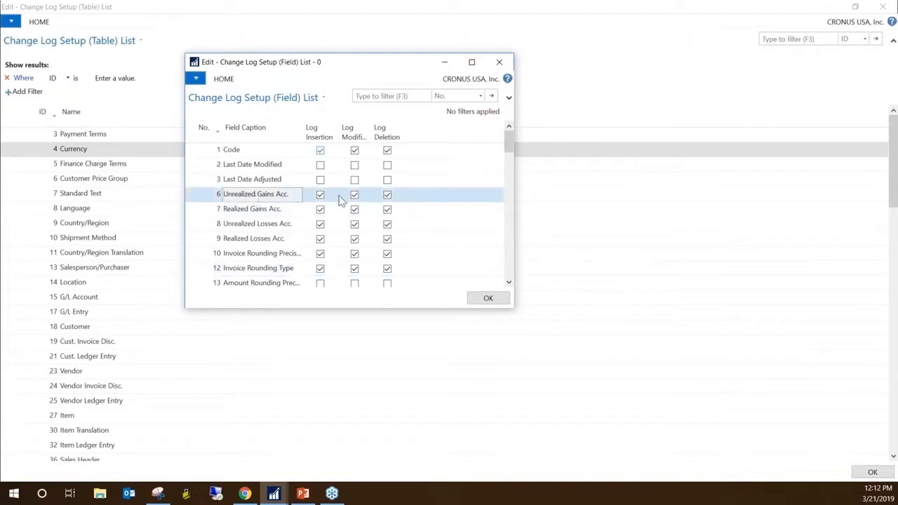
pyautogui.scroll(-1, 254, 243)
pyautogui.scroll(-10, 255, 243)
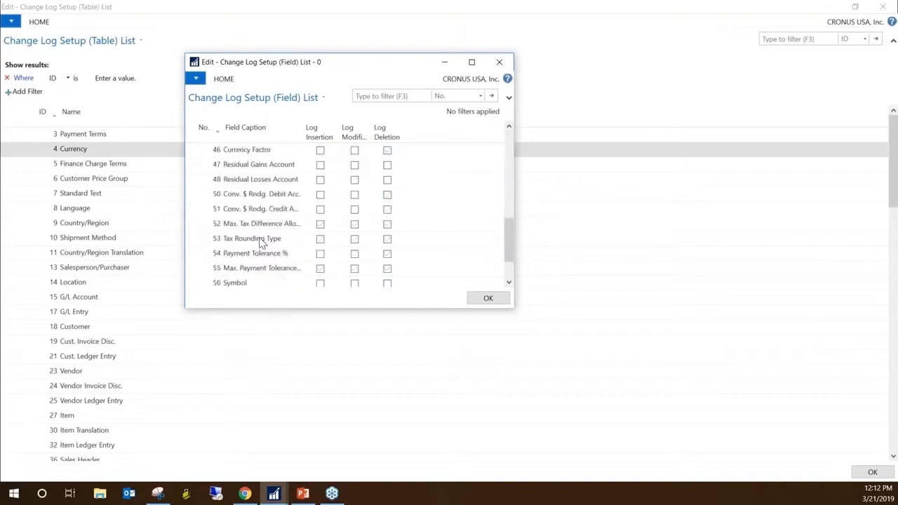
pyautogui.scroll(15, 279, 219)
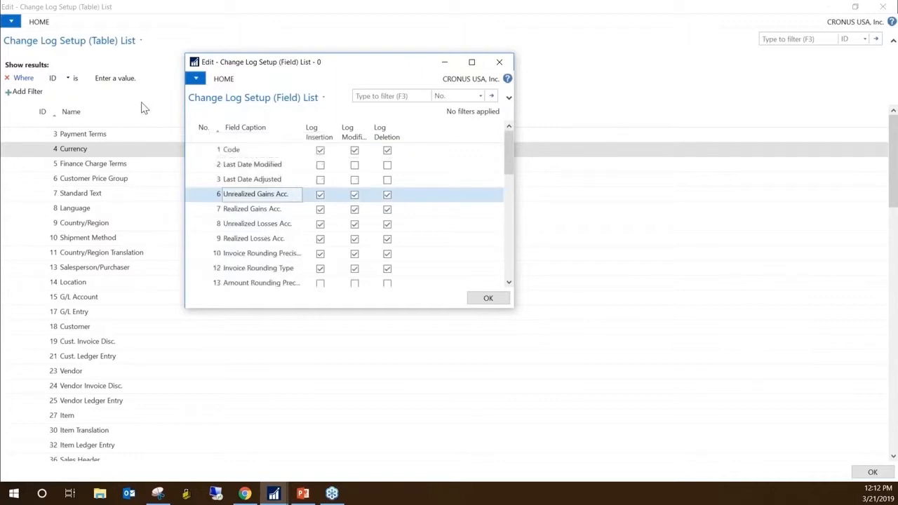
# Close the Currency field list, the change log table list and the Change Log Setup window
pyautogui.click(489, 298)
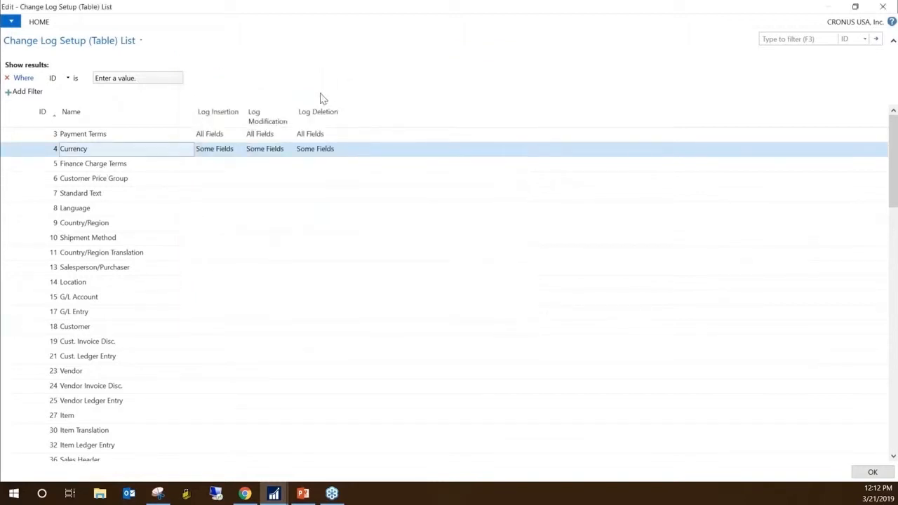
pyautogui.press('Escape')
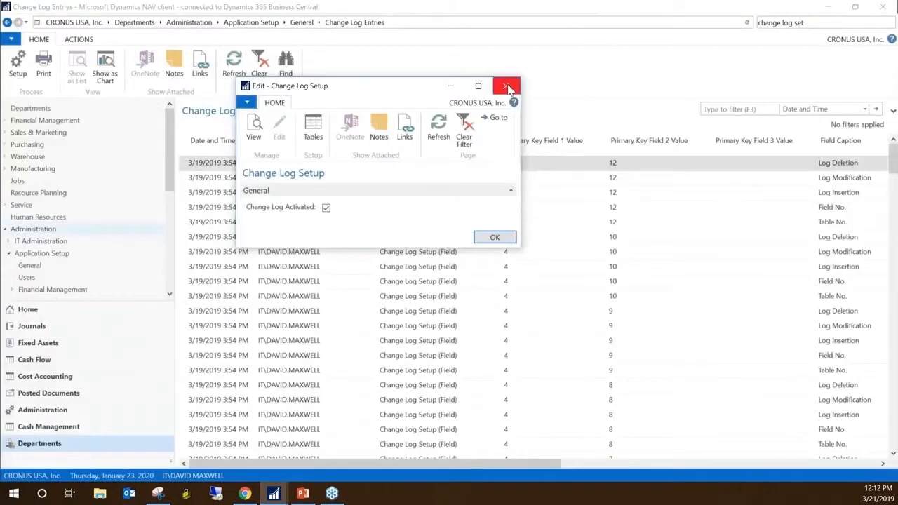
pyautogui.click(506, 86)
# Search for "currency", open the Currencies list and select the Realized Gains Acc. value of currency AED
pyautogui.hotkey('ctrl', 'F3')
pyautogui.write('cure')
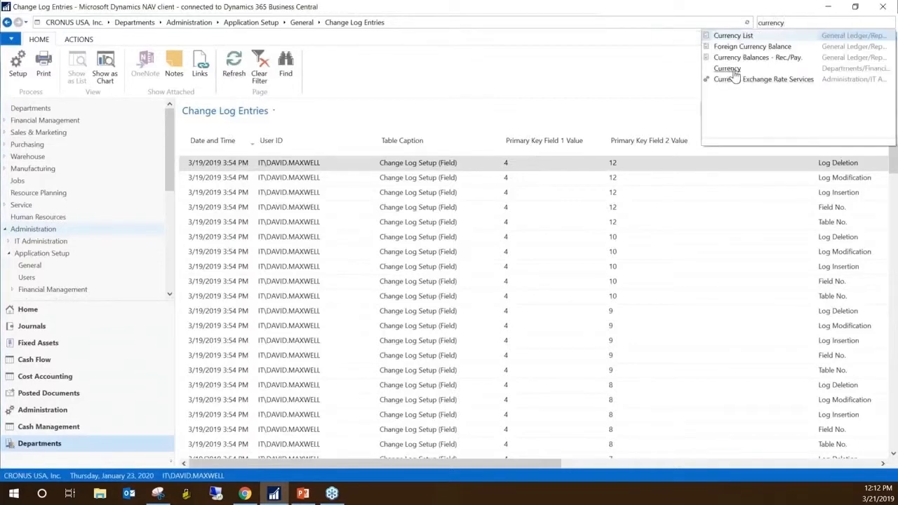
pyautogui.click(732, 70)
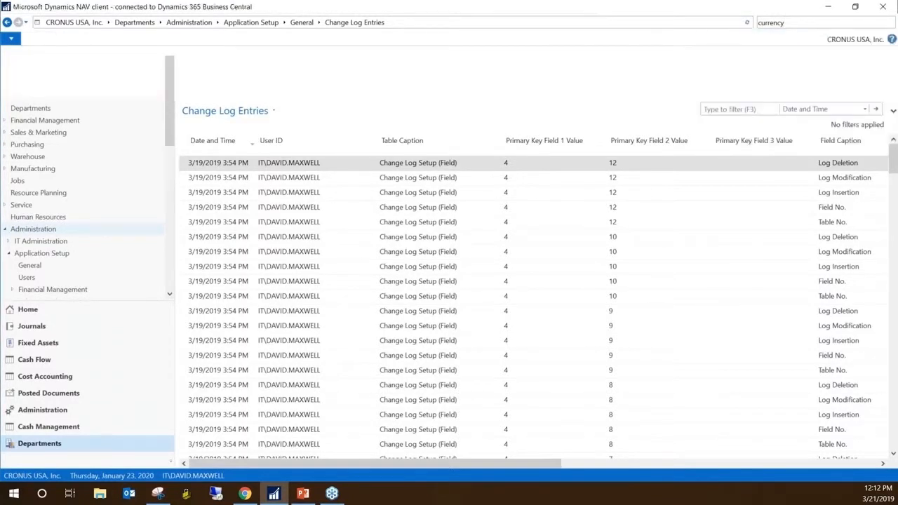
pyautogui.click(205, 90)
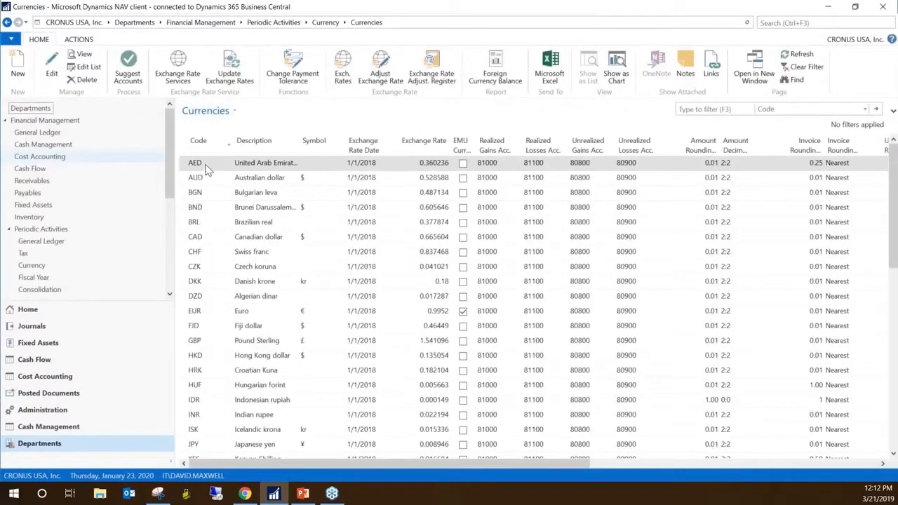
pyautogui.click(501, 164)
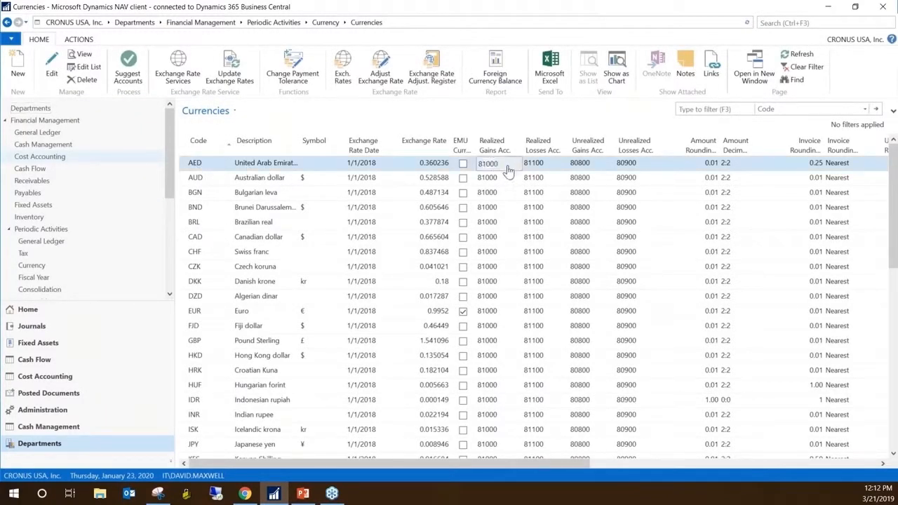
# Open the Currencies list for editing and set both the Realized Gains Acc. and Realized Losses Acc. of currency AED to 80900
pyautogui.click(86, 67)
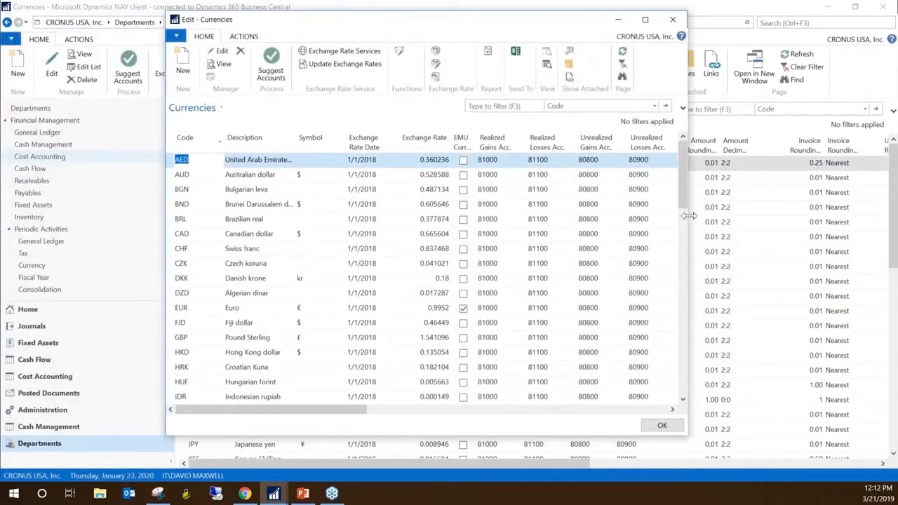
pyautogui.click(509, 161)
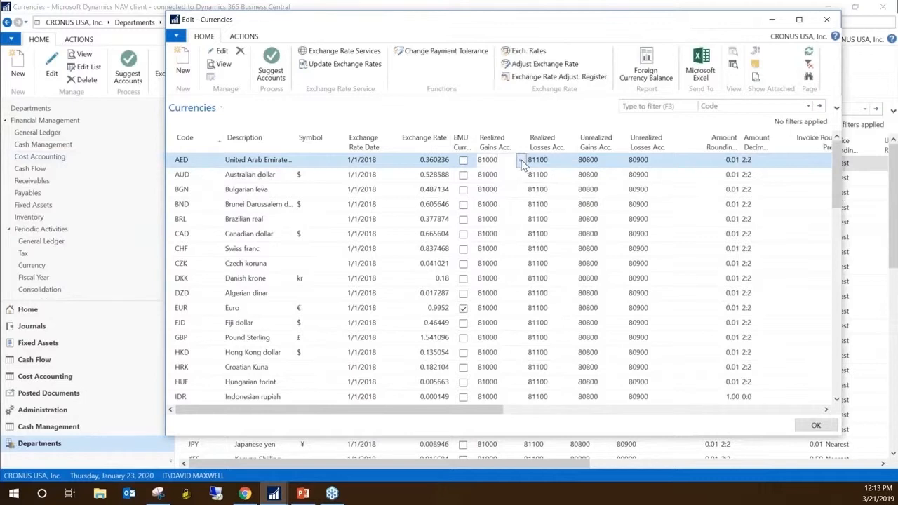
pyautogui.click(521, 162)
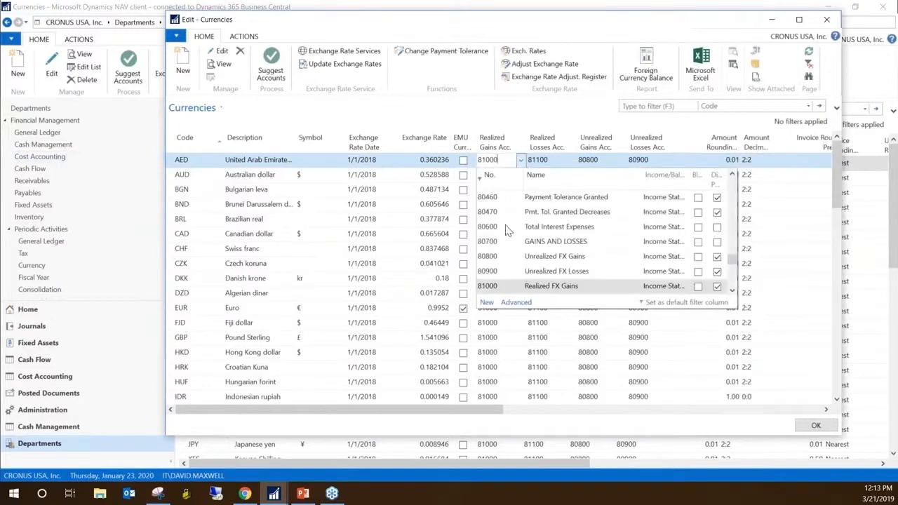
pyautogui.click(489, 272)
pyautogui.click(544, 160)
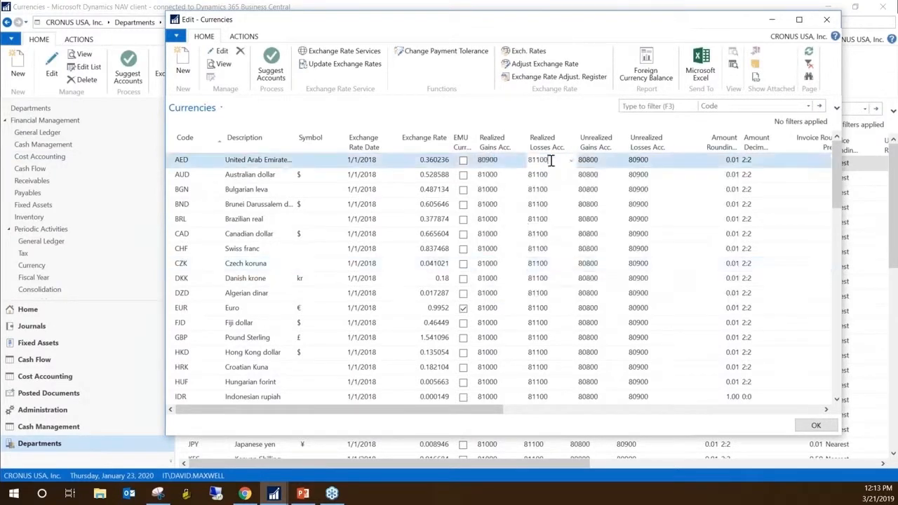
pyautogui.click(571, 160)
pyautogui.click(556, 271)
# Set AED's Unrealized Gains Acc. to 80470 and Unrealized Losses Acc. to 80460, and close the editing window
pyautogui.click(610, 241)
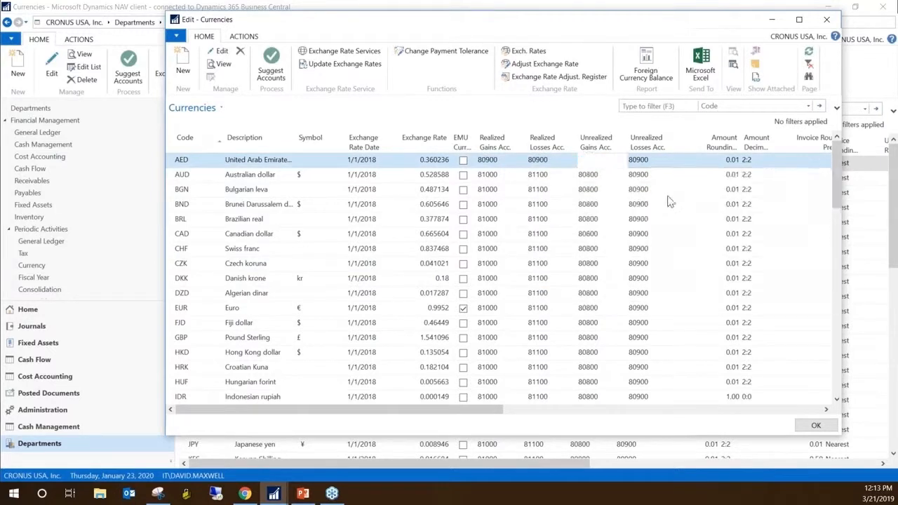
pyautogui.click(672, 161)
pyautogui.click(662, 214)
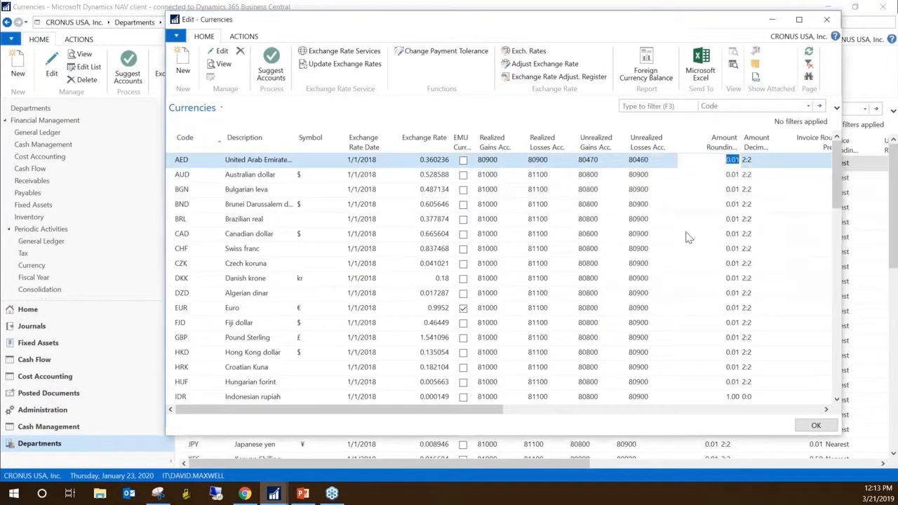
pyautogui.click(648, 189)
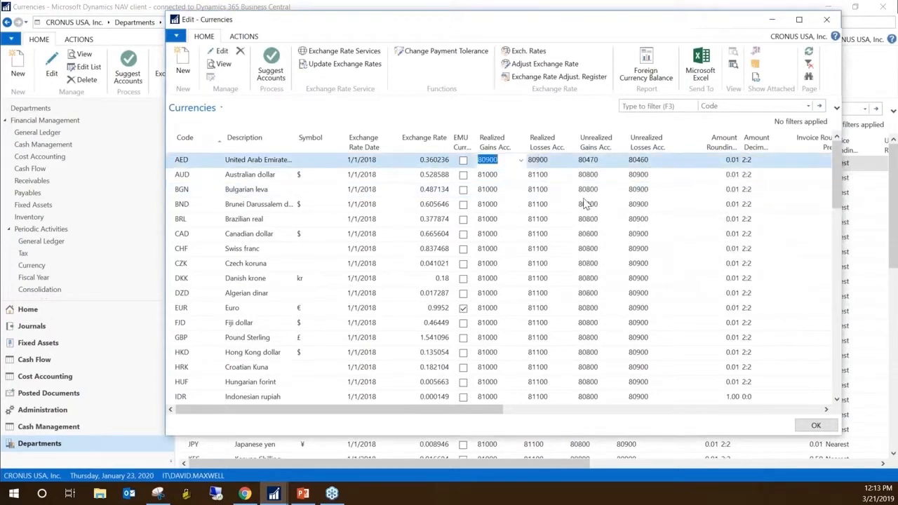
pyautogui.click(816, 426)
# Search for "change log" and open the Change Log Entries page under Application Setup
pyautogui.click(774, 23)
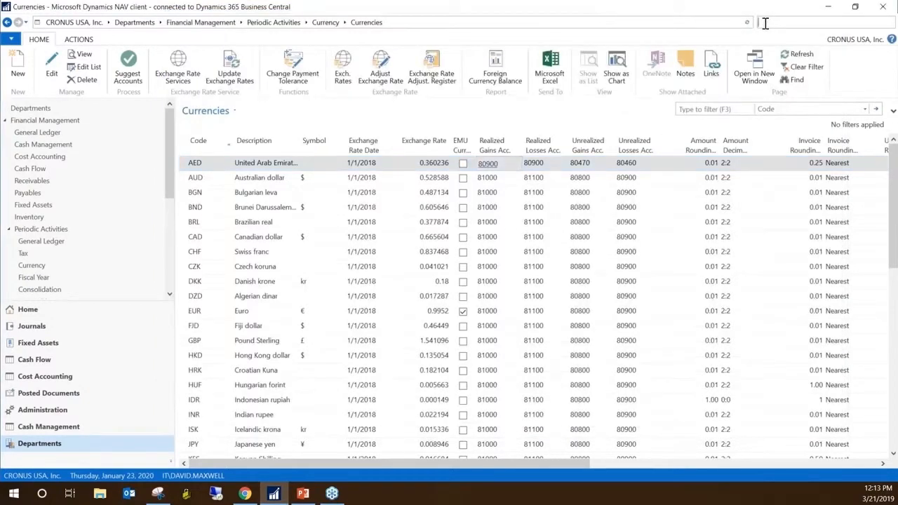
pyautogui.write('change ')
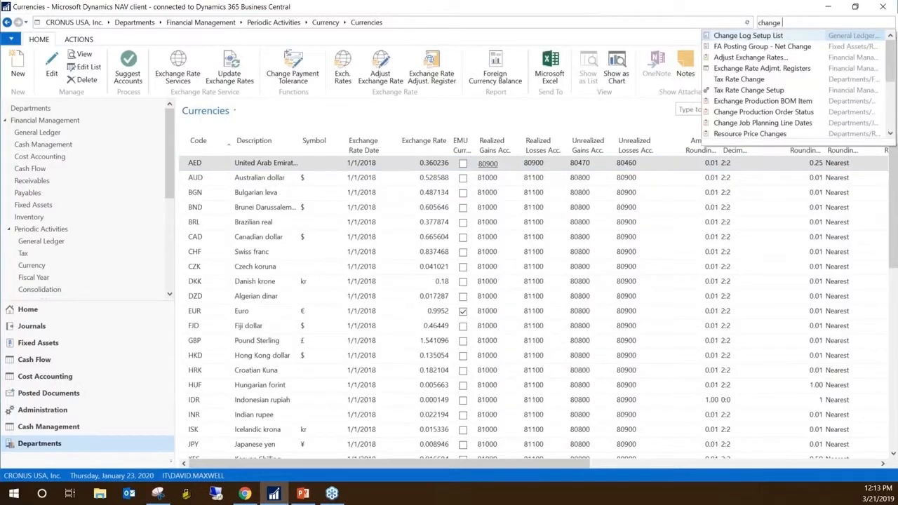
pyautogui.write('log')
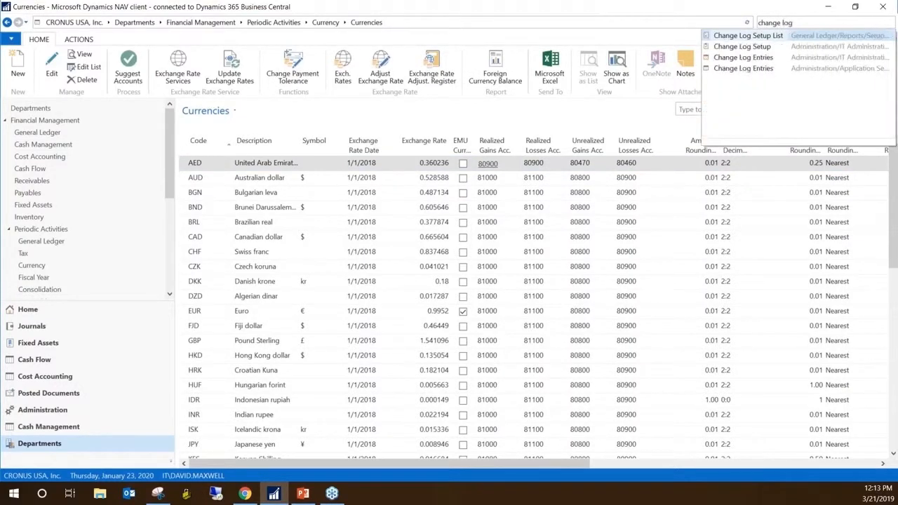
pyautogui.click(730, 69)
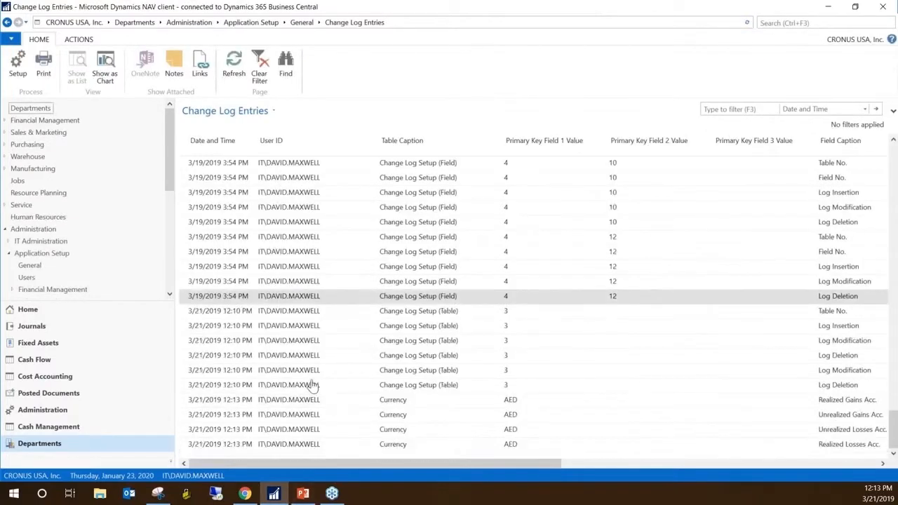
# Examine the Currency change log entries for AED, checking their date and time, user ID, table caption and primary key value
pyautogui.click(408, 401)
pyautogui.click(409, 417)
pyautogui.click(409, 431)
pyautogui.click(408, 447)
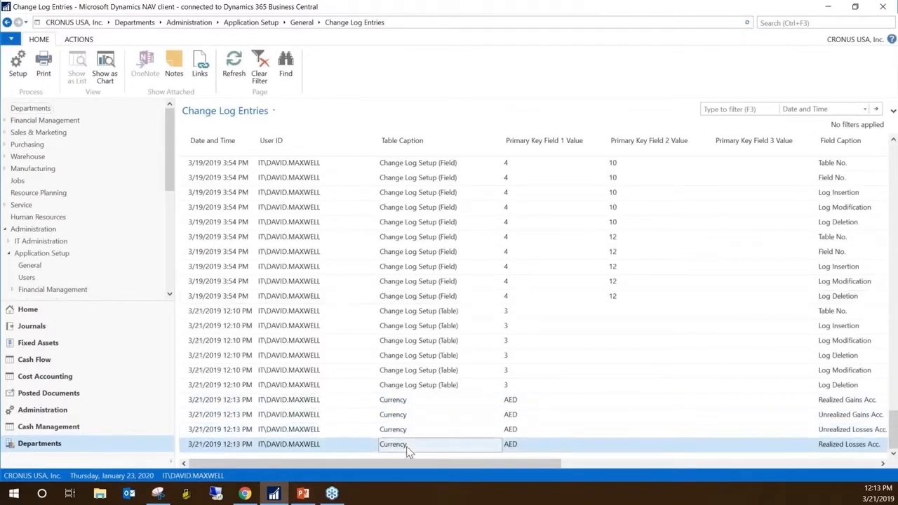
pyautogui.click(241, 406)
pyautogui.click(280, 449)
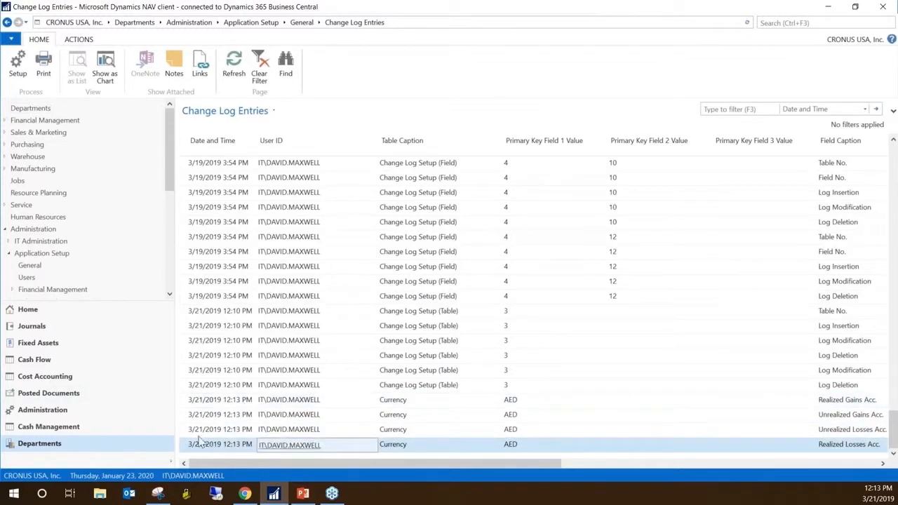
pyautogui.click(419, 401)
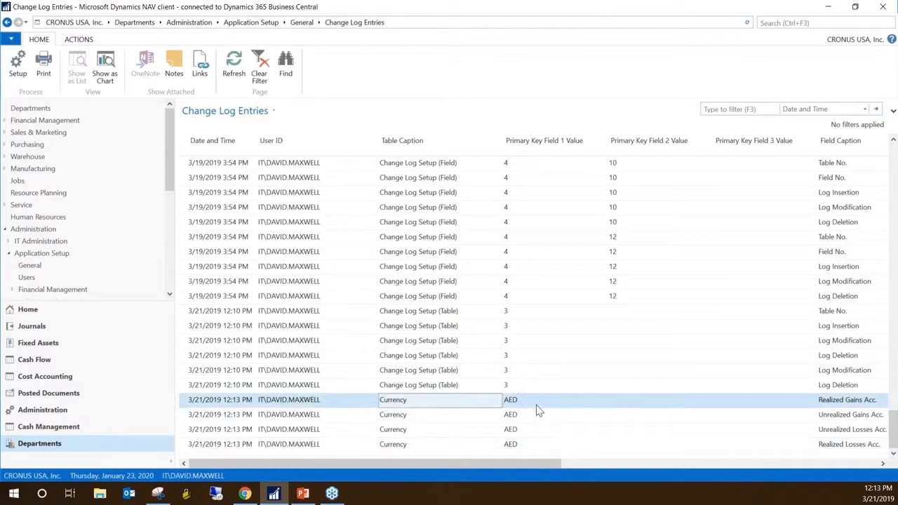
pyautogui.click(537, 405)
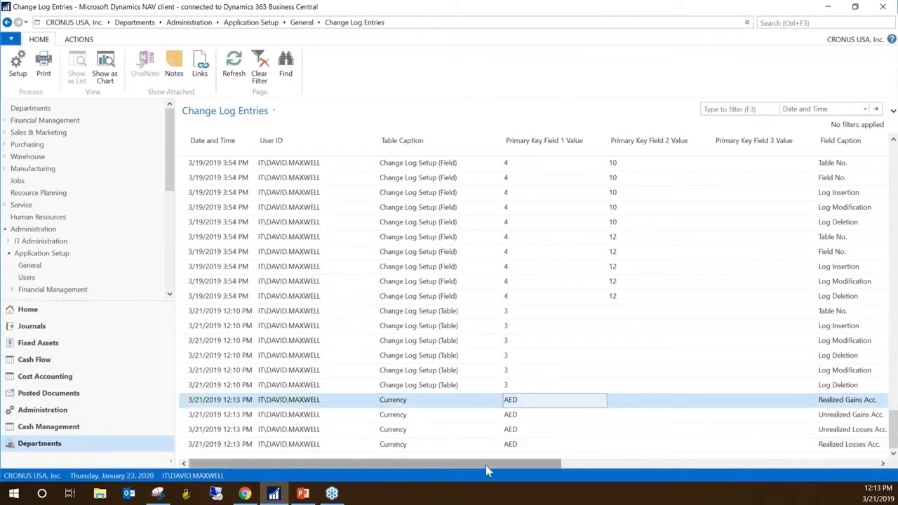
pyautogui.moveTo(487, 466); pyautogui.dragTo(421, 455)
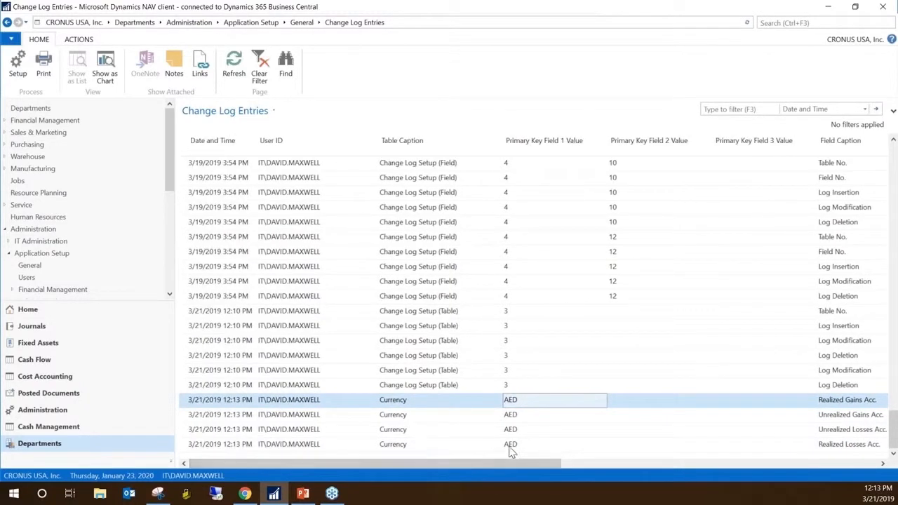
pyautogui.click(254, 386)
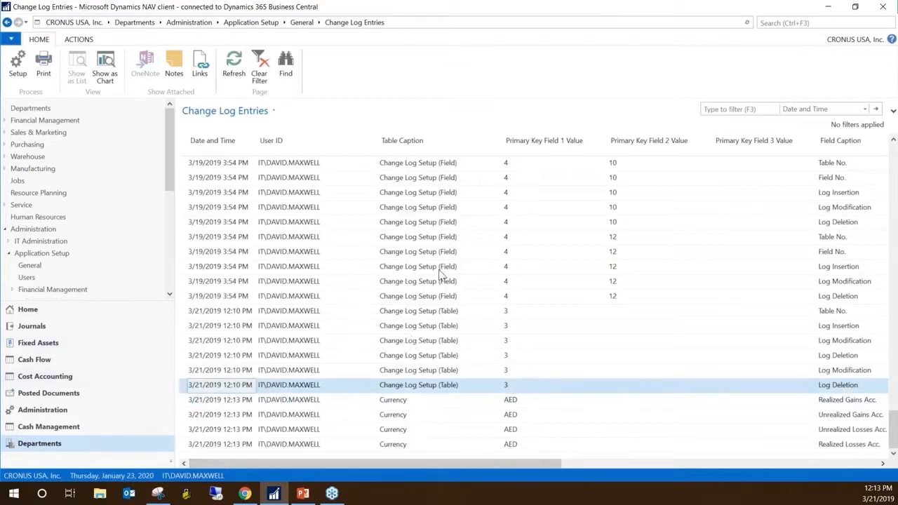
pyautogui.hotkey('alt', 'Tab')
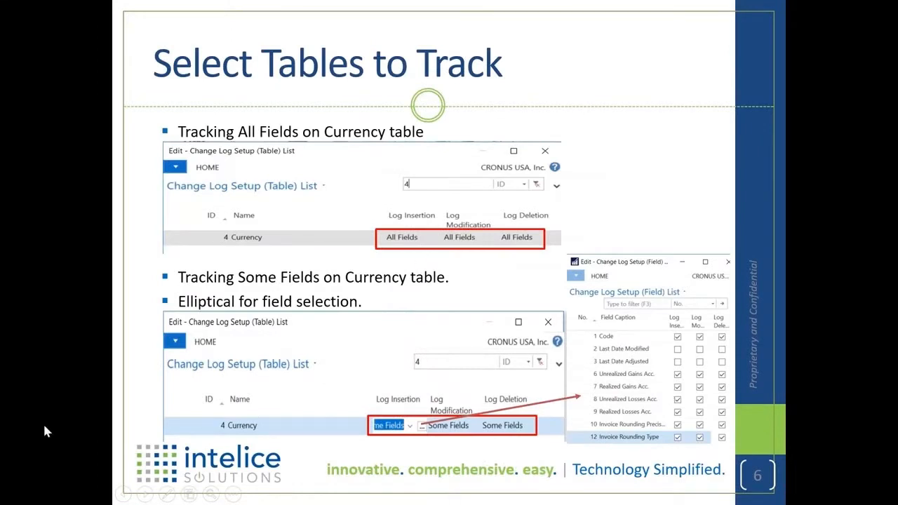
pyautogui.press('Right')
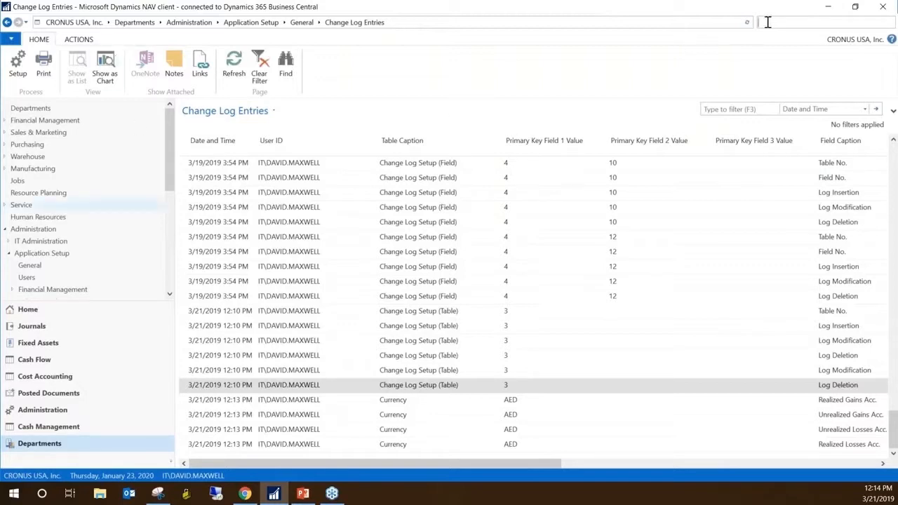
# Search for "change log set", open Change Log Setup to check the Change Log Activated option, and close it
pyautogui.write('change')
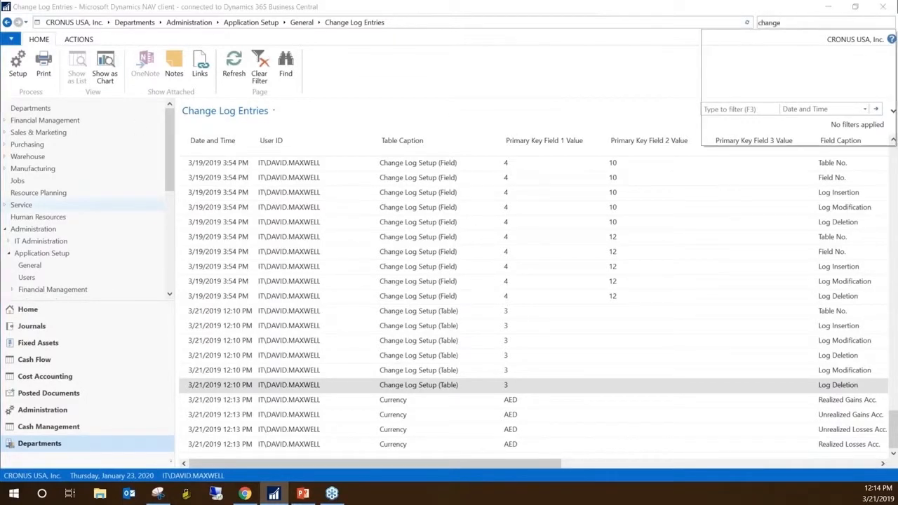
pyautogui.write(' log')
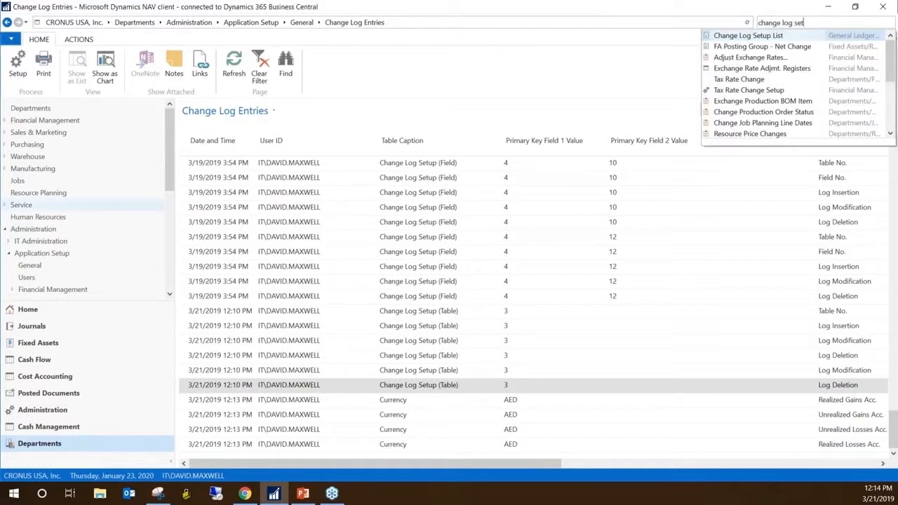
pyautogui.write(' set')
pyautogui.click(743, 46)
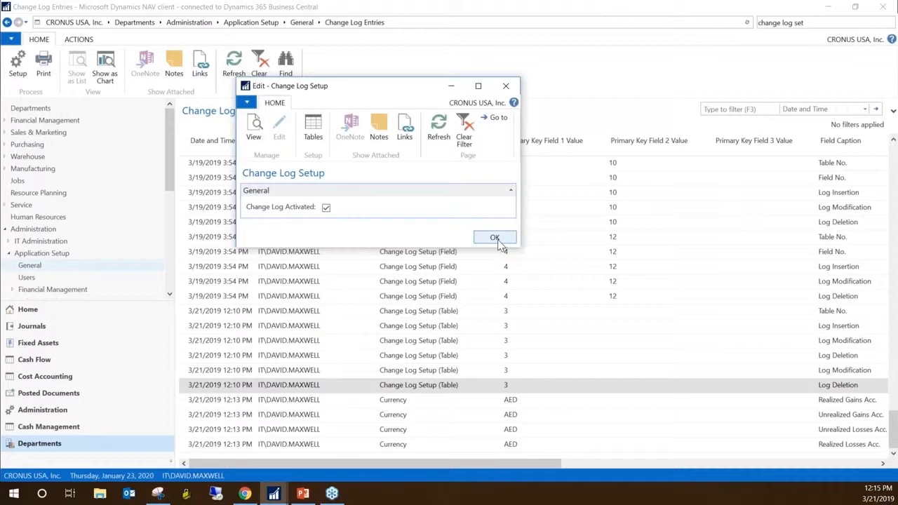
pyautogui.click(506, 86)
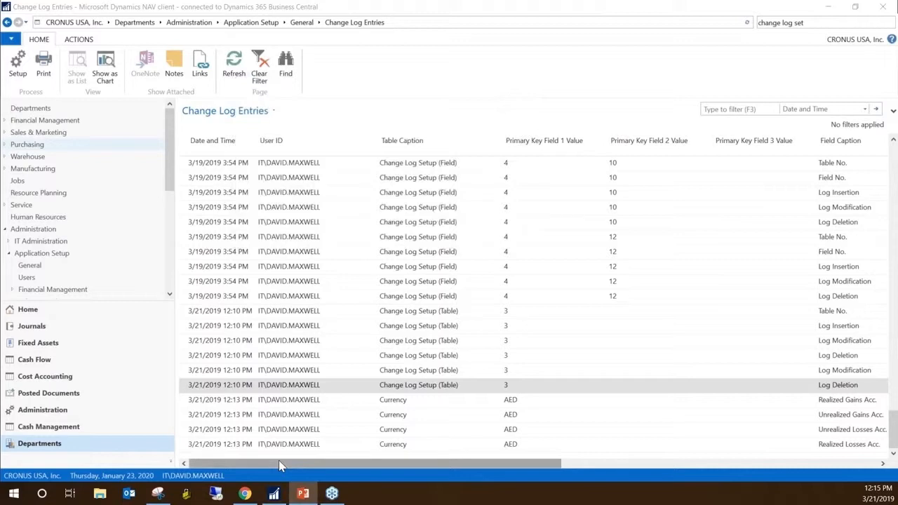
# Filter the Change Log Entries by the Table Caption "Currency"
pyautogui.click(306, 283)
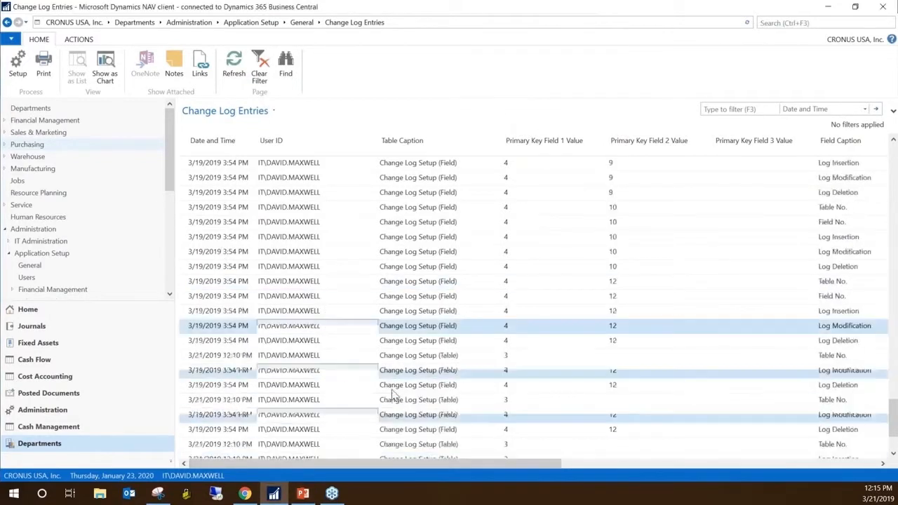
pyautogui.click(270, 401)
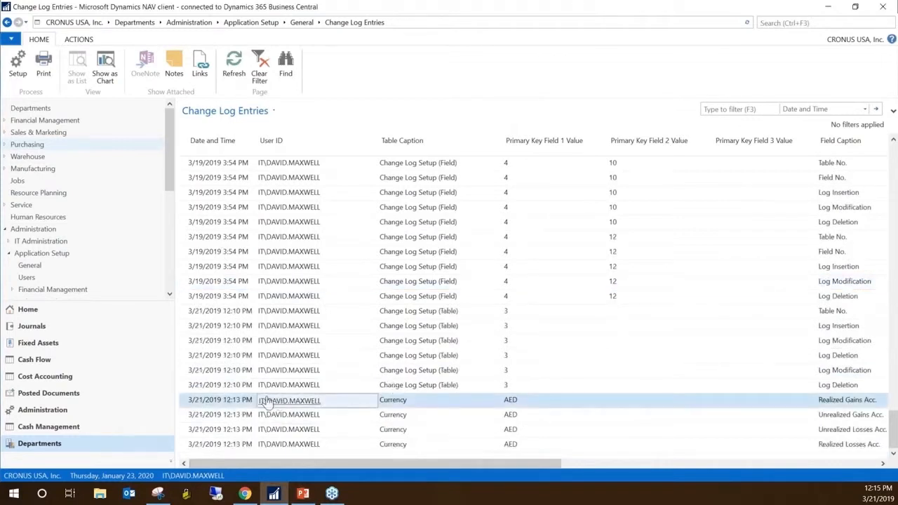
pyautogui.click(402, 405)
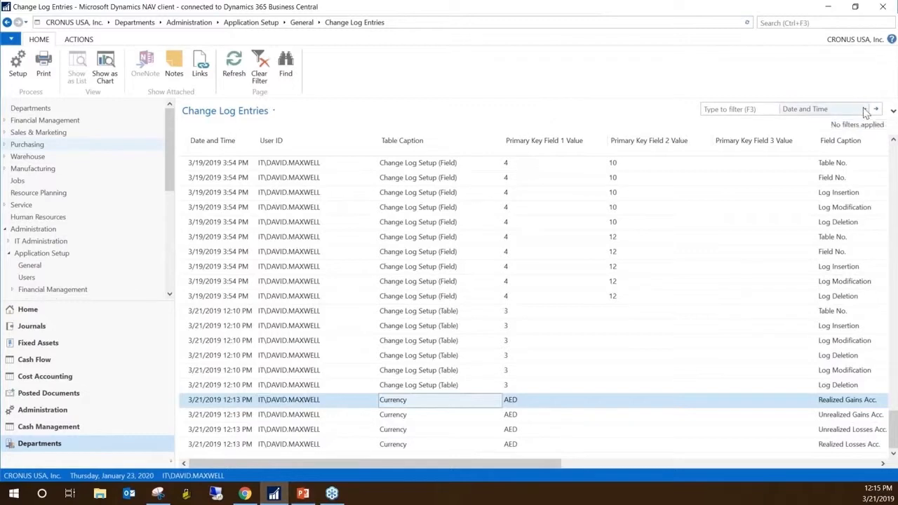
pyautogui.click(865, 110)
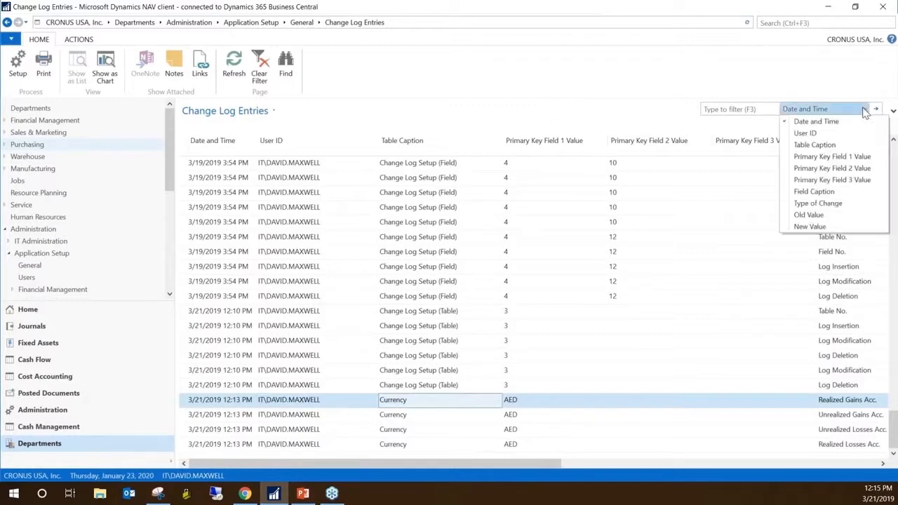
pyautogui.click(833, 145)
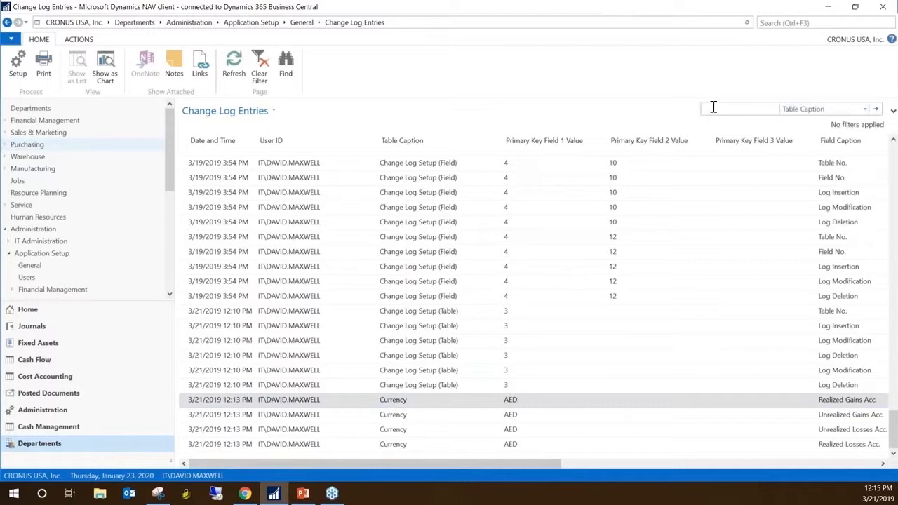
pyautogui.write('Currency')
pyautogui.press('Return')
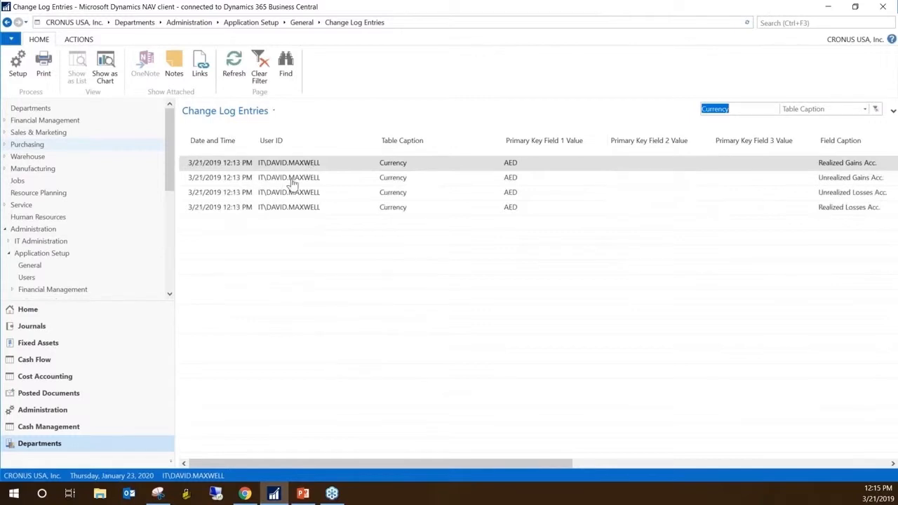
# Expand the filter options and limit Date and Time to values before 03/22/19 12:00 AM ("<03/22/19 12:00 AM")
pyautogui.click(475, 162)
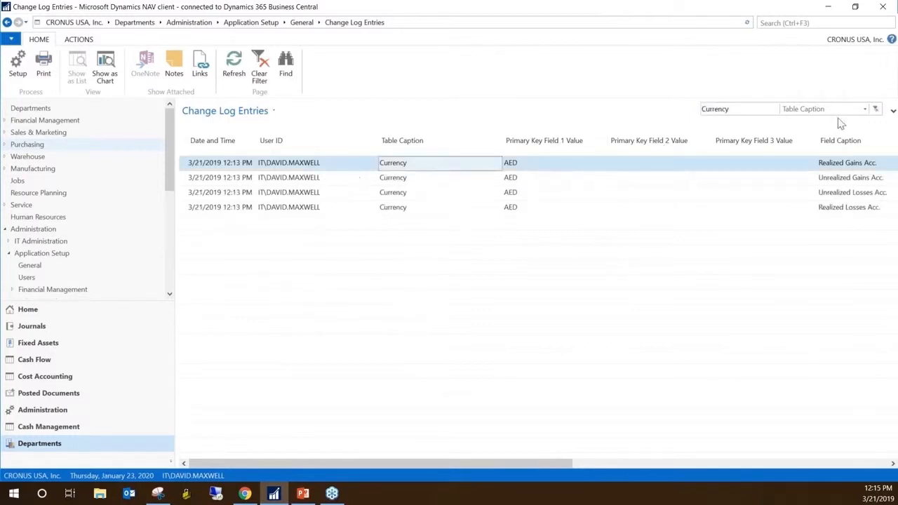
pyautogui.click(893, 112)
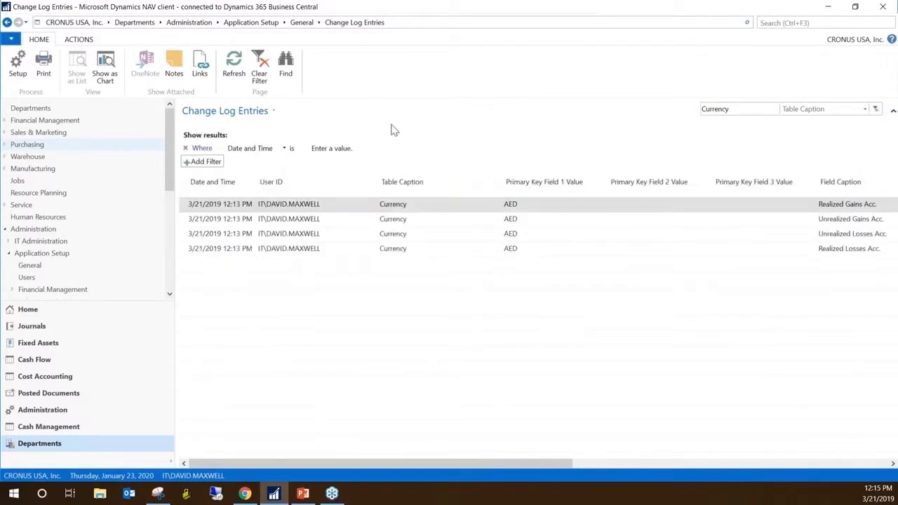
pyautogui.click(327, 149)
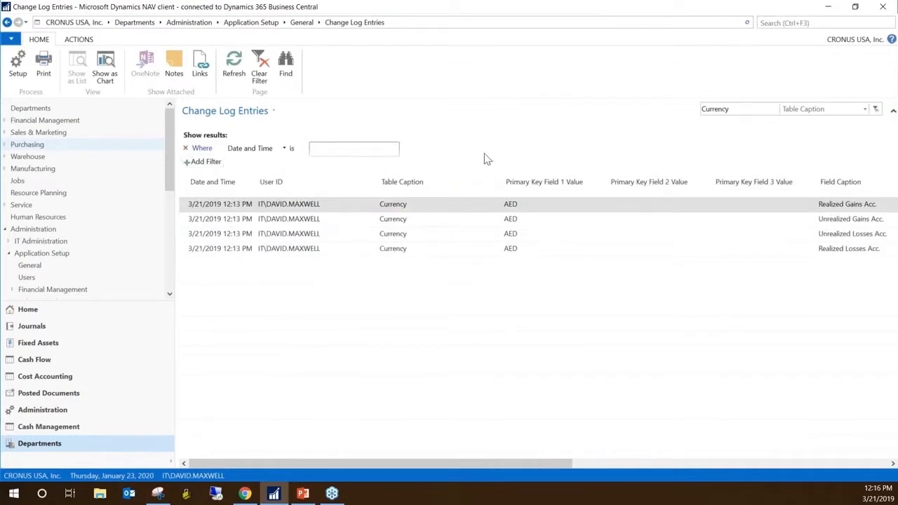
pyautogui.write('>')
pyautogui.press('BackSpace')
pyautogui.write('<3/22/19')
# Add a second filter on User ID and view its selectable users without picking one
pyautogui.click(196, 161)
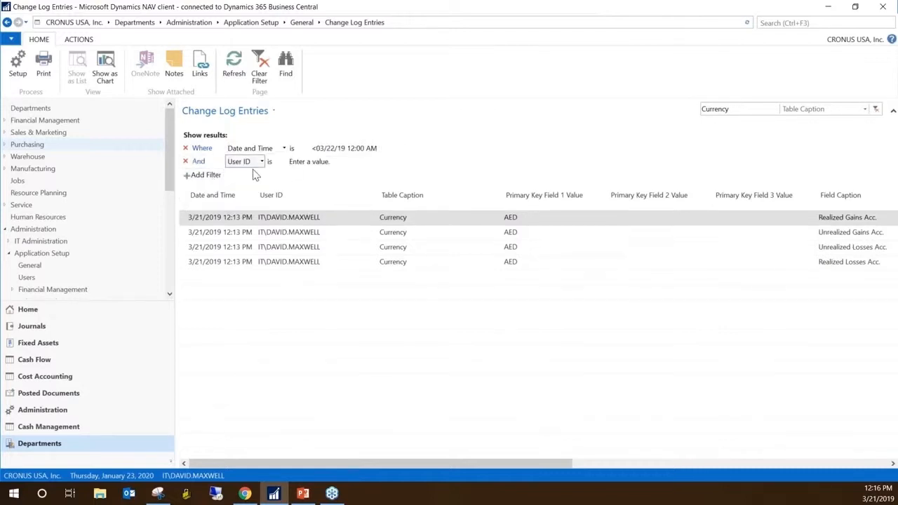
pyautogui.click(330, 161)
pyautogui.click(372, 162)
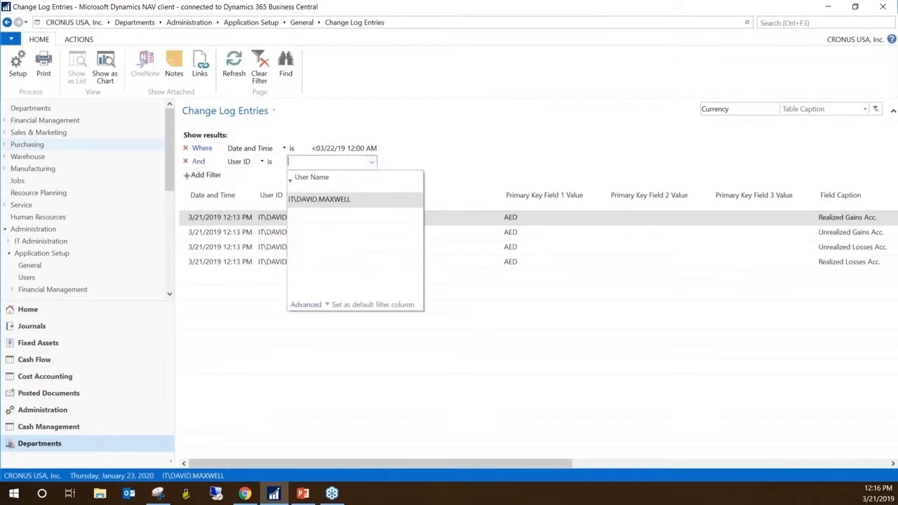
pyautogui.click(417, 166)
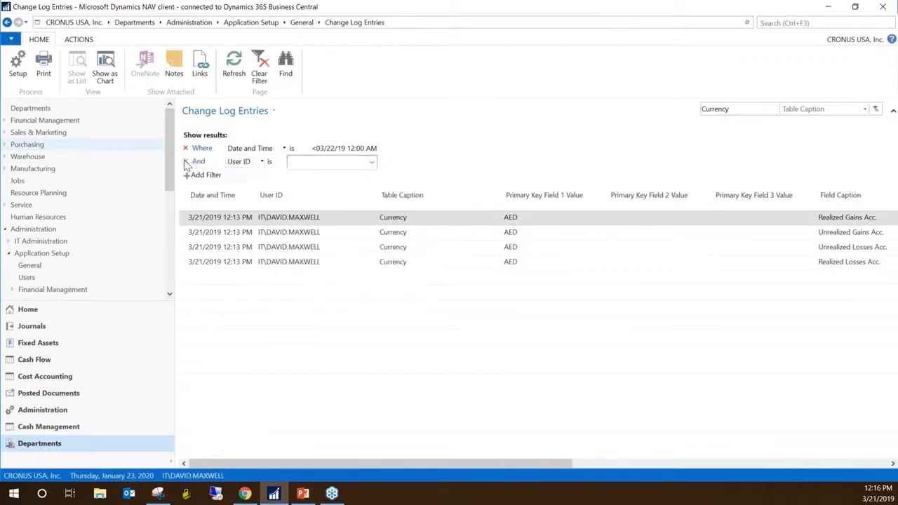
# Remove the User ID filter and save the filtered Change Log Entries as a view named "Currency Changes" in the Home activity group
pyautogui.click(186, 162)
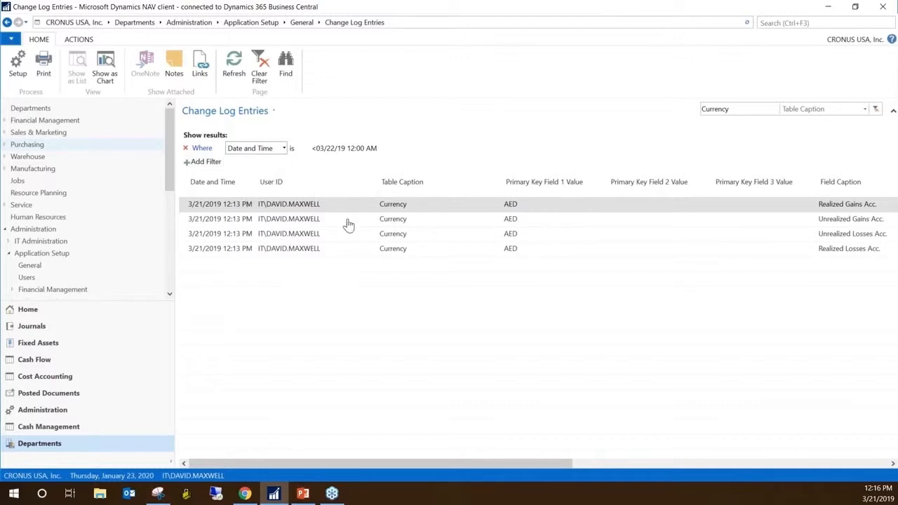
pyautogui.click(272, 112)
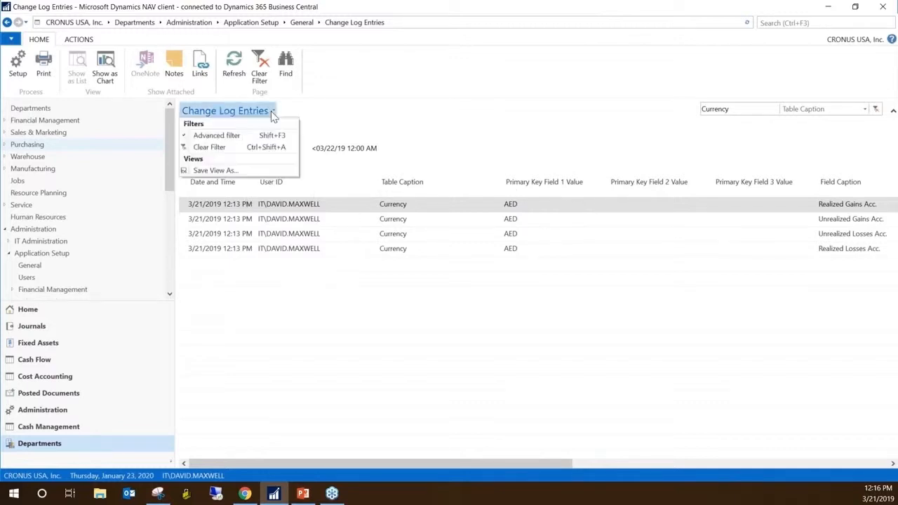
pyautogui.click(217, 170)
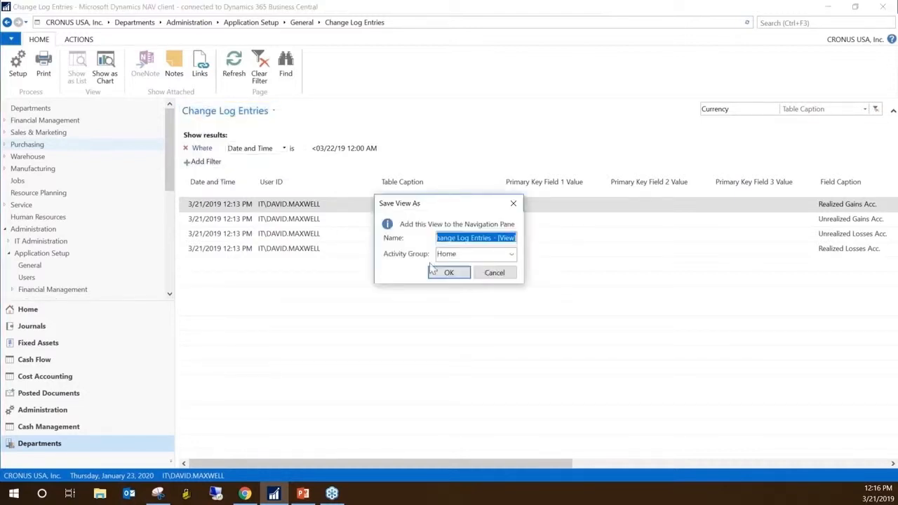
pyautogui.click(499, 239)
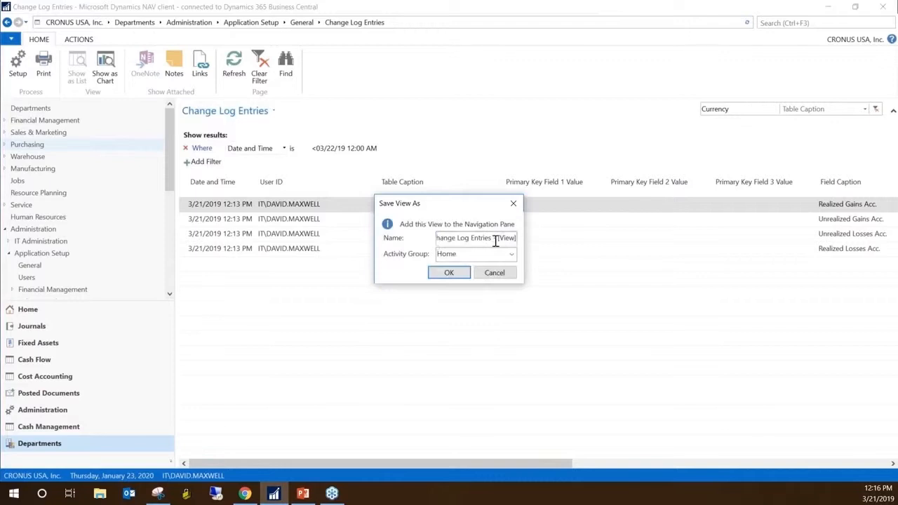
pyautogui.press('Home')
pyautogui.hotkey('shift', 'End')
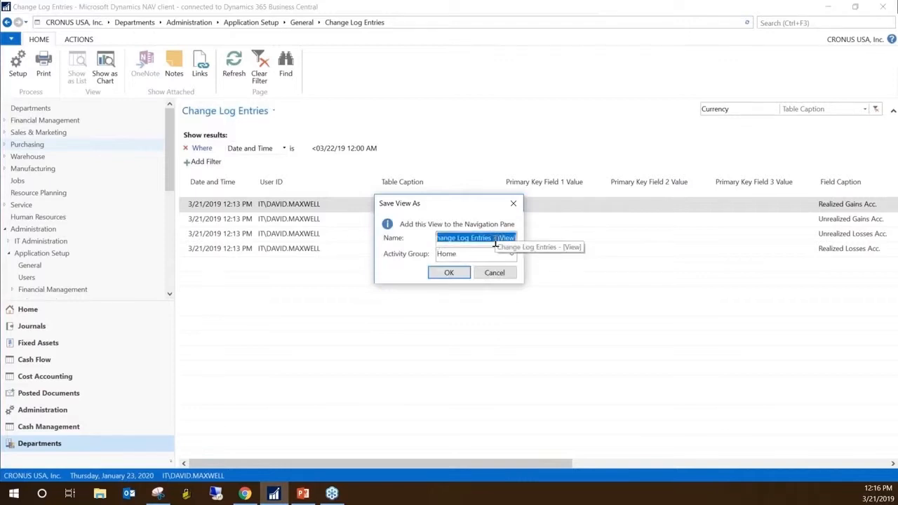
pyautogui.write('Currenc')
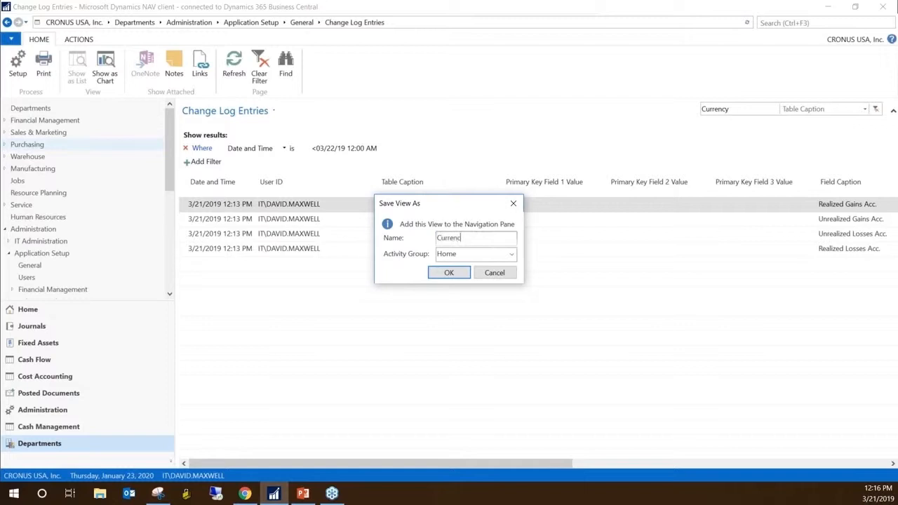
pyautogui.write('y Changes')
pyautogui.click(449, 273)
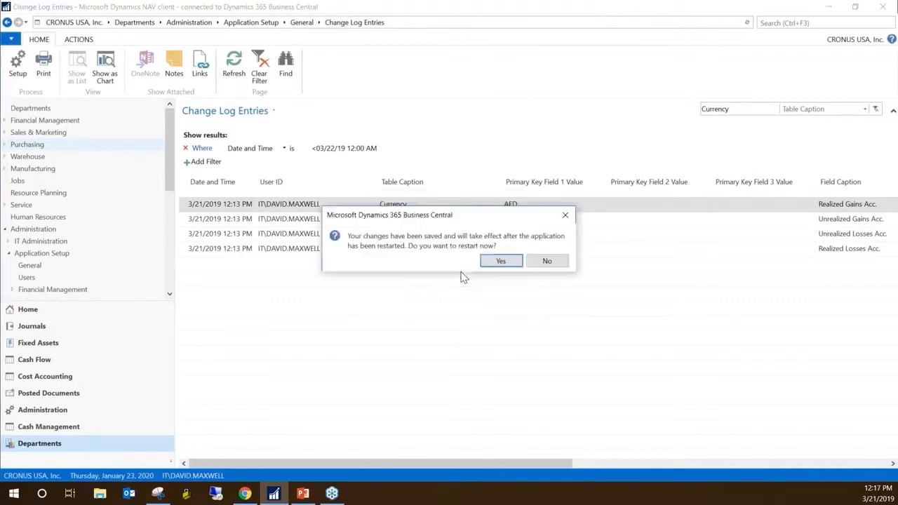
# Restart the application and open the saved Currency Changes view from the Home group
pyautogui.click(508, 262)
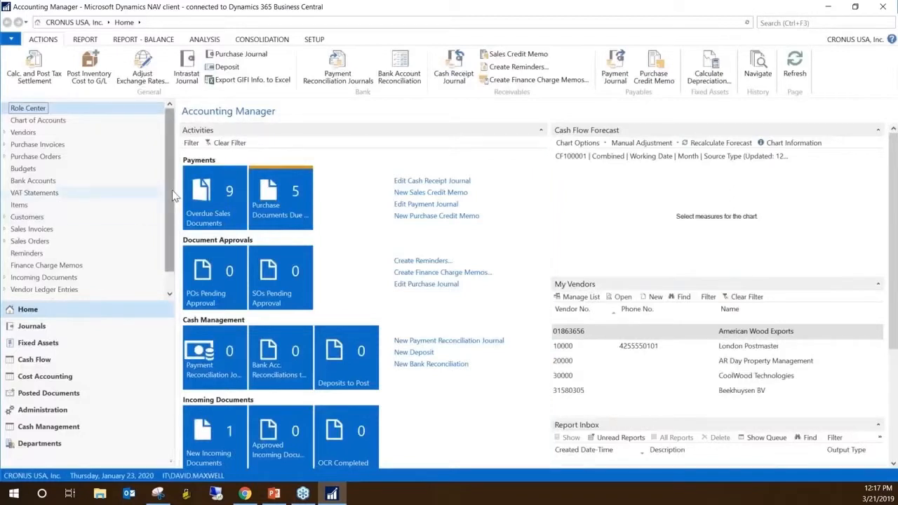
pyautogui.scroll(-1, 140, 224)
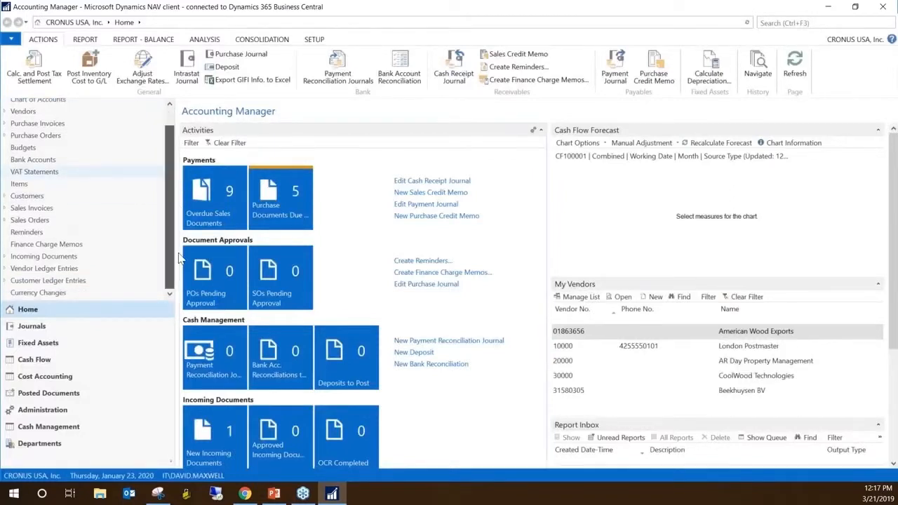
pyautogui.click(52, 293)
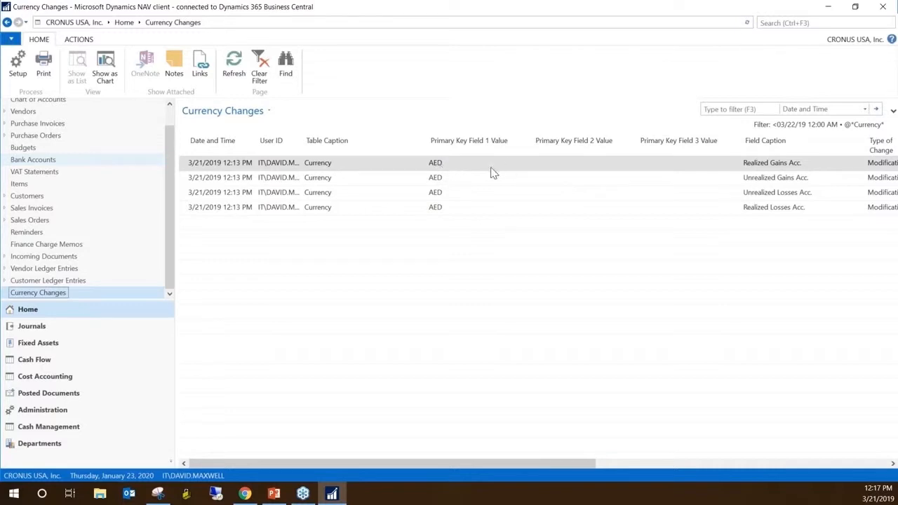
# Examine the Primary Key Field 1, 2 and 3 Value columns of the Realized Gains Acc. entry
pyautogui.click(579, 163)
pyautogui.click(677, 166)
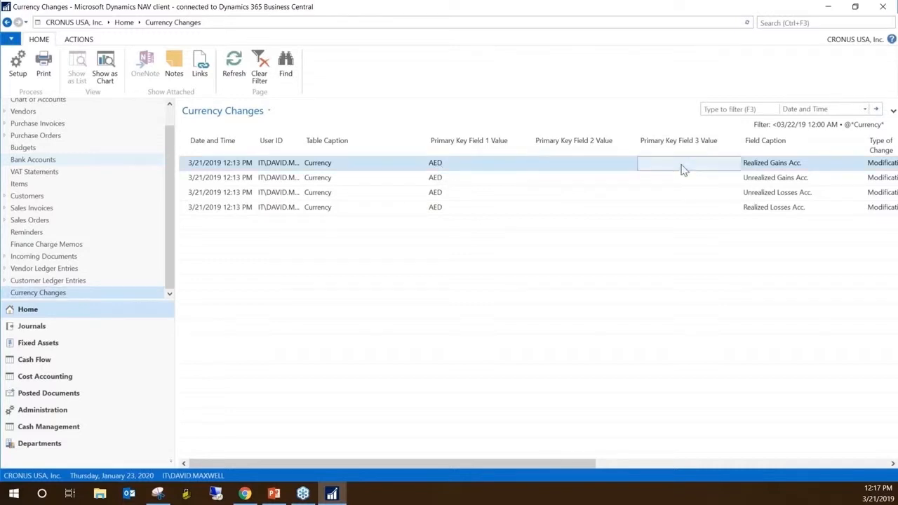
pyautogui.click(471, 167)
pyautogui.click(581, 173)
pyautogui.click(670, 173)
pyautogui.click(483, 171)
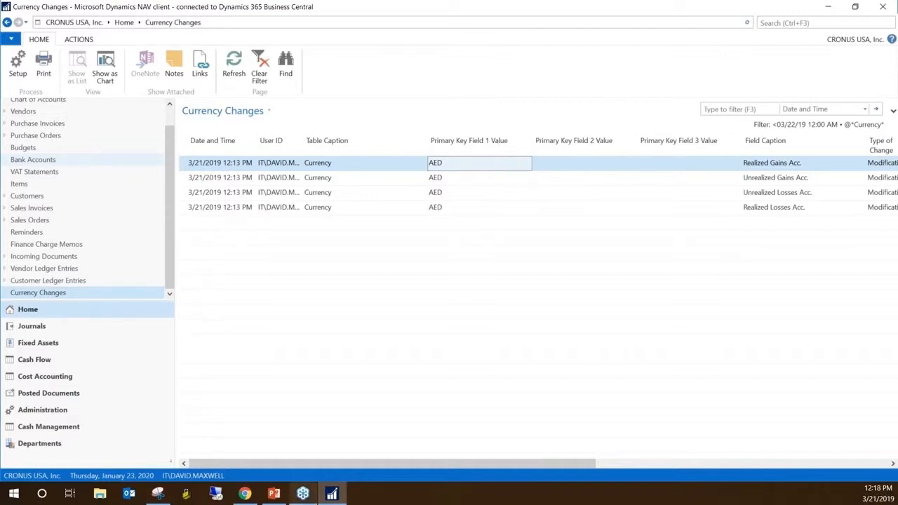
# Search for "currency", go to the Currency area of Financial Management and open the Currencies list
pyautogui.click(768, 22)
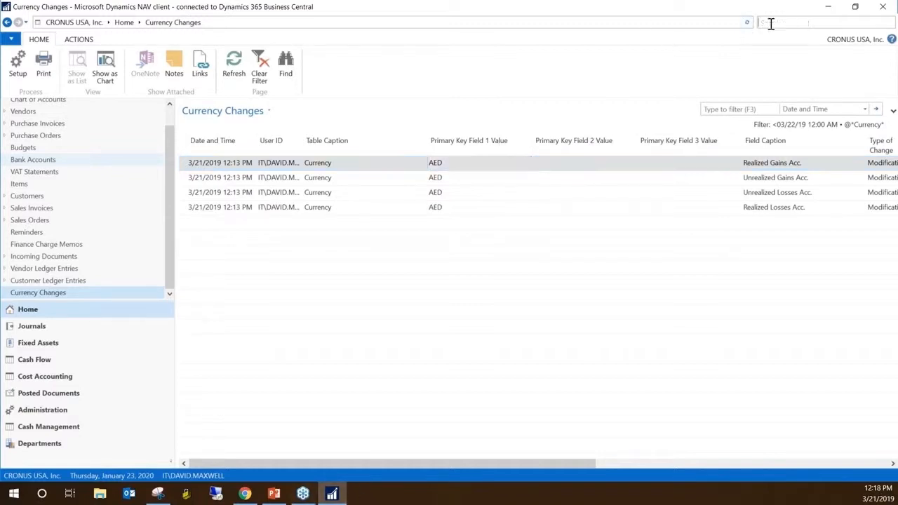
pyautogui.write('currency')
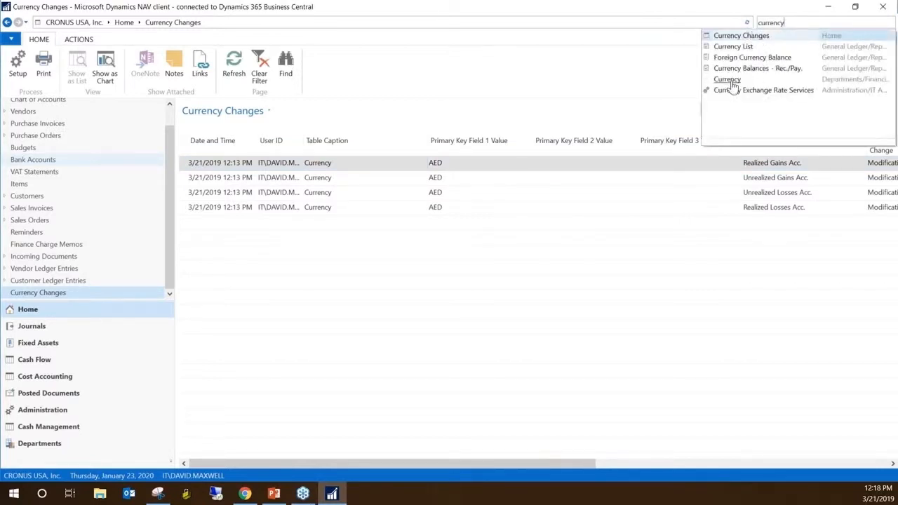
pyautogui.click(730, 80)
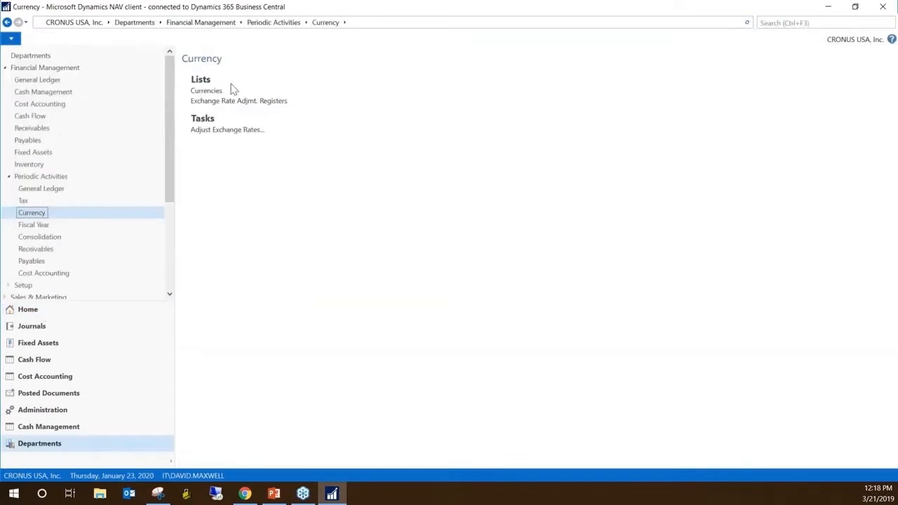
pyautogui.click(211, 93)
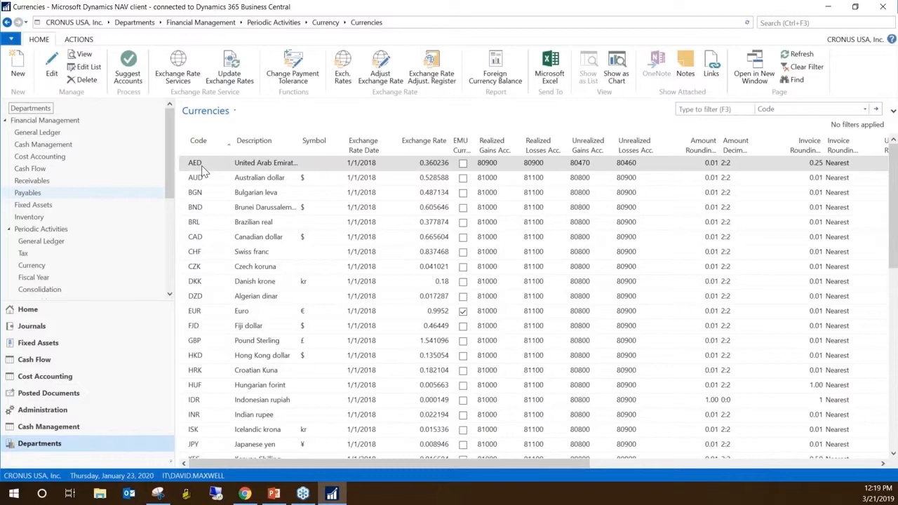
# Open the About This Page information for Currencies, check its SourceTable, and expand the Table Fields section to examine the field numbers
pyautogui.hotkey('ctrl', 'alt', 'F1')
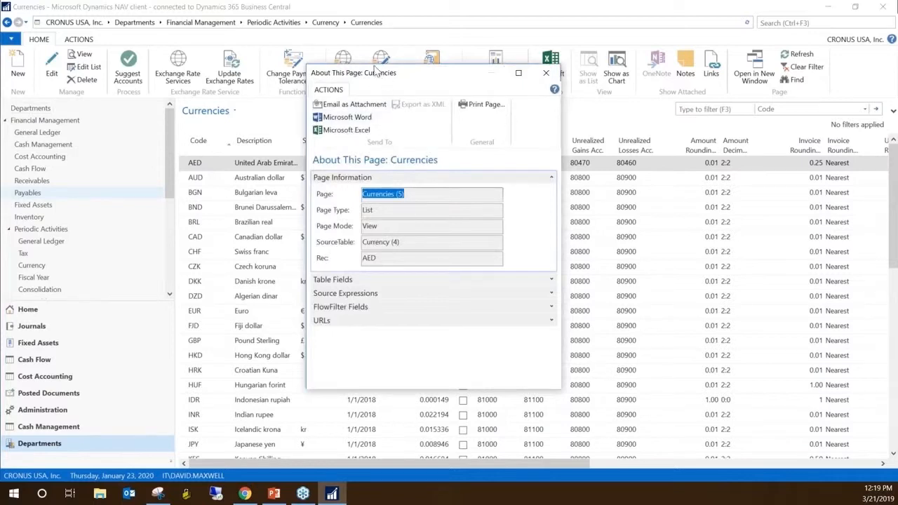
pyautogui.moveTo(375, 72); pyautogui.dragTo(343, 55)
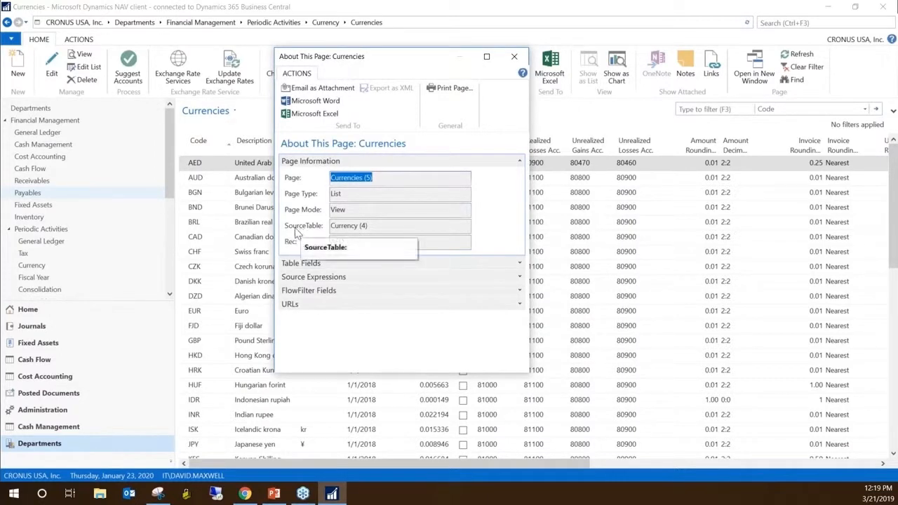
pyautogui.click(358, 227)
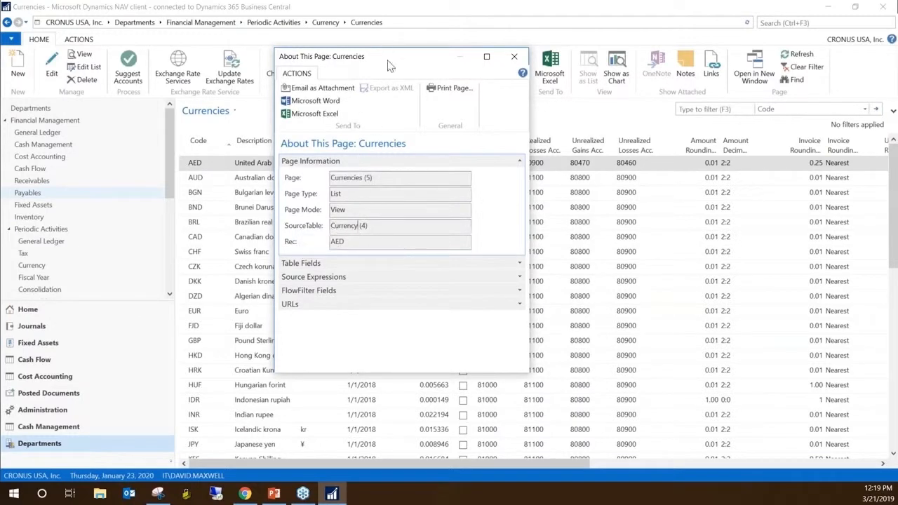
pyautogui.moveTo(391, 66); pyautogui.dragTo(444, 66)
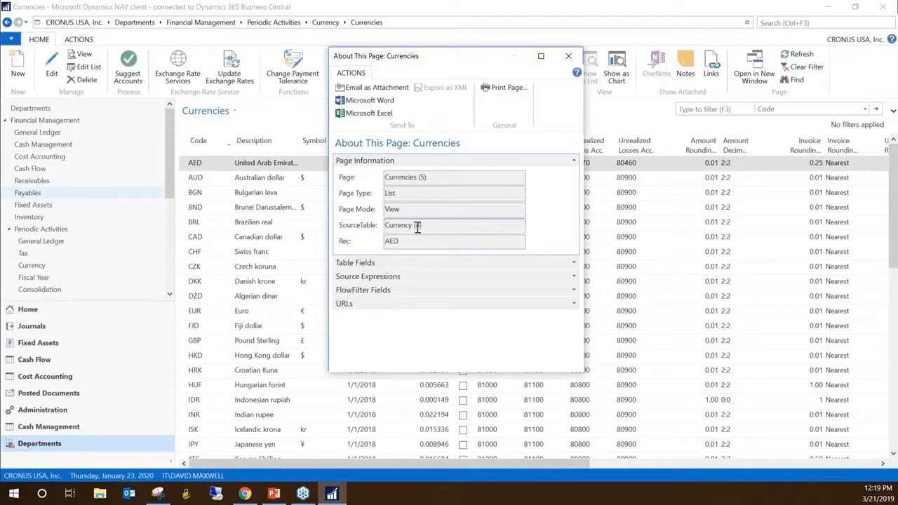
pyautogui.click(574, 161)
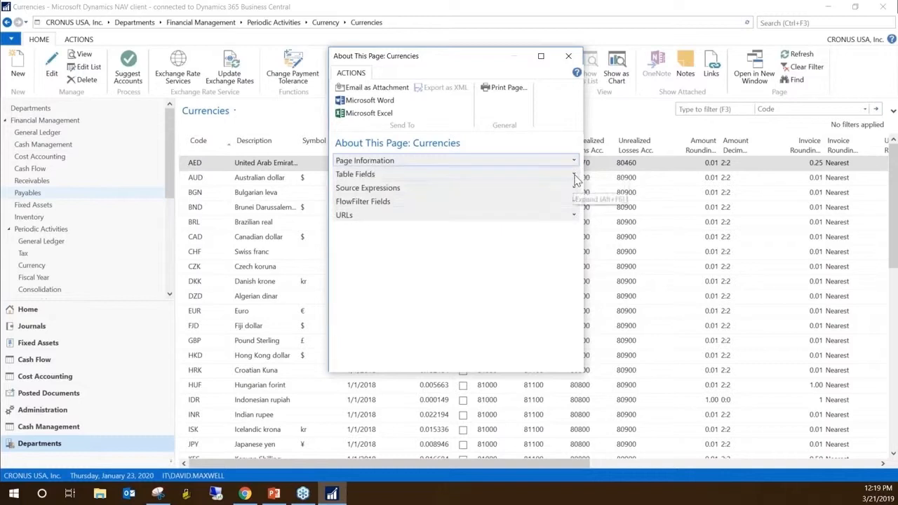
pyautogui.click(574, 175)
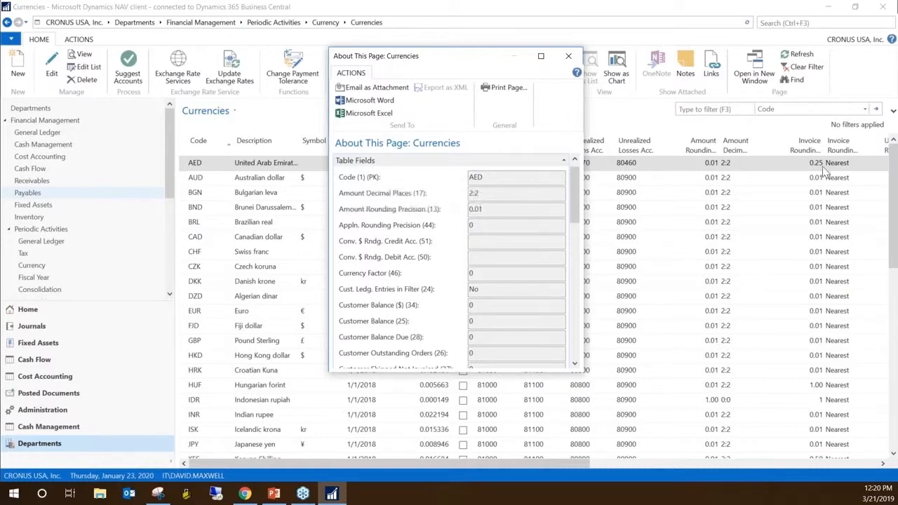
# Close the page information, search for "change log entries" and open Change Log Entries, selecting the Table Caption of AED's Realized Gains Acc. entry
pyautogui.press('Escape')
pyautogui.click(772, 23)
pyautogui.write('change')
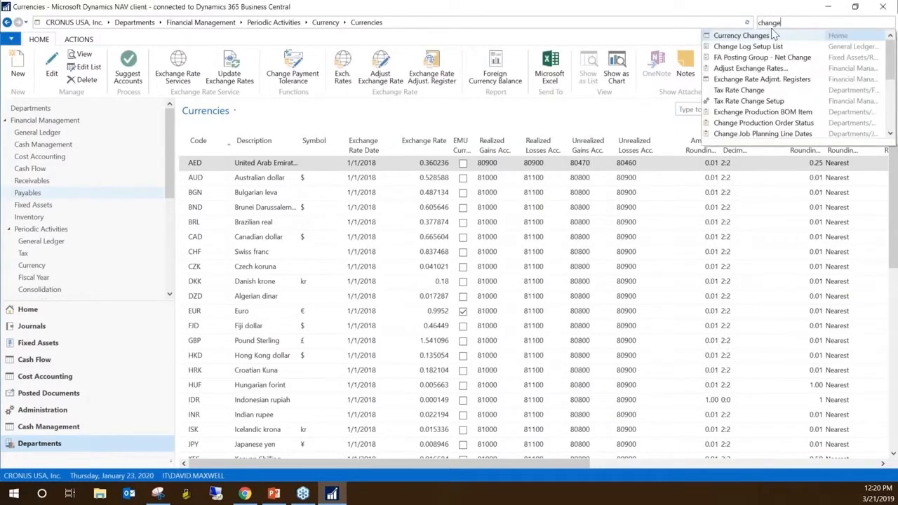
pyautogui.write(' k')
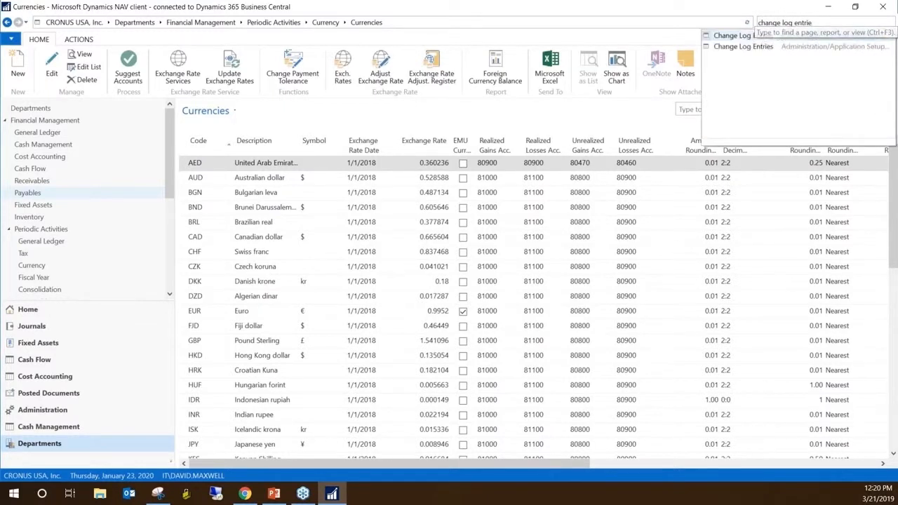
pyautogui.click(745, 47)
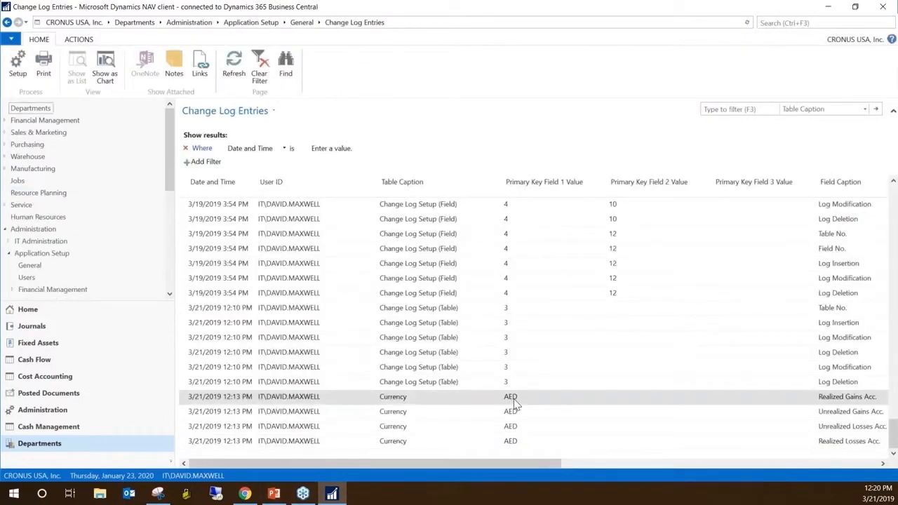
pyautogui.click(302, 404)
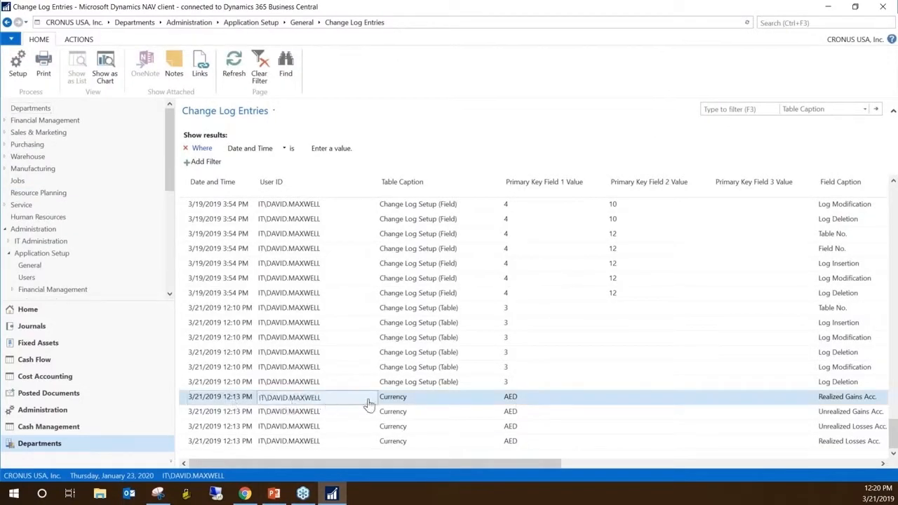
pyautogui.click(396, 402)
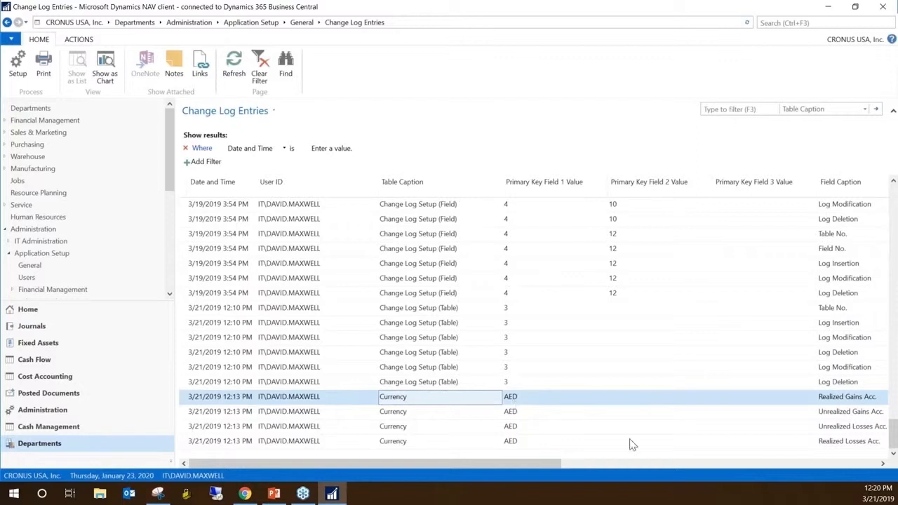
# Add the Table No. and Primary Key Field 1 No. columns to the Change Log Entries list
pyautogui.rightClick(432, 186)
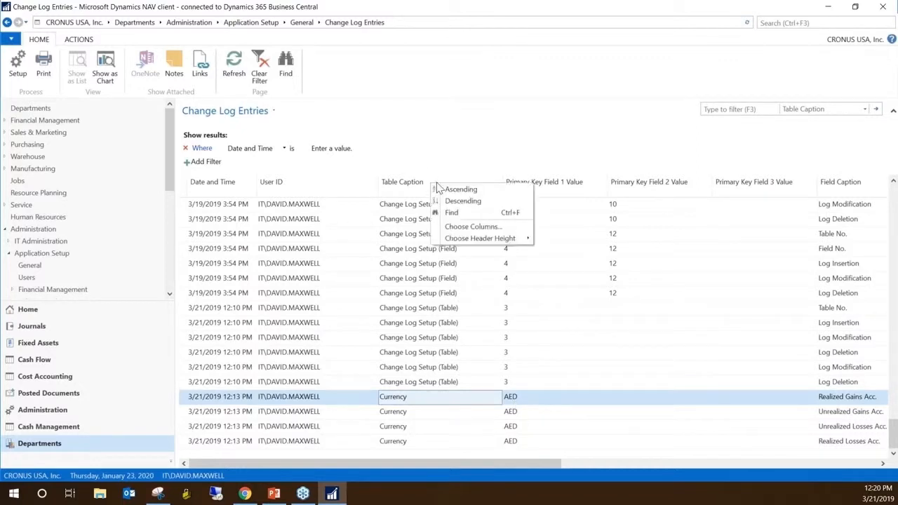
pyautogui.click(495, 228)
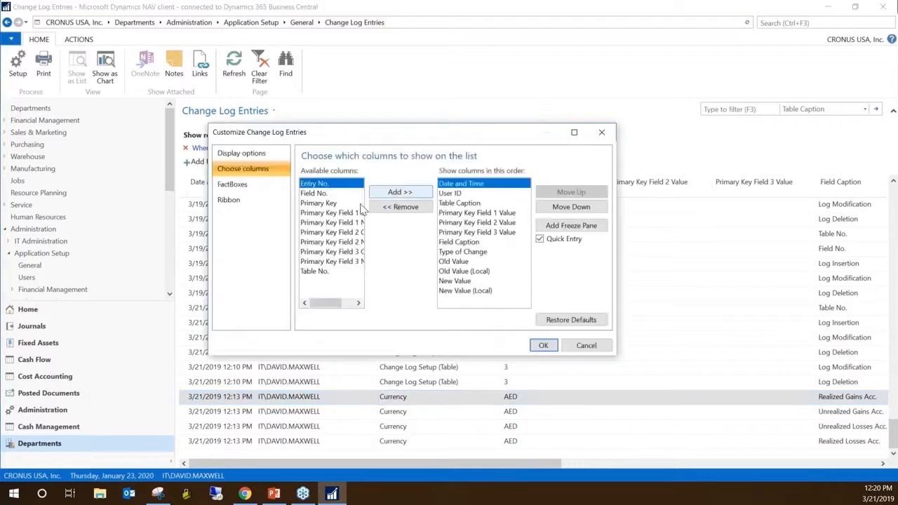
pyautogui.click(347, 213)
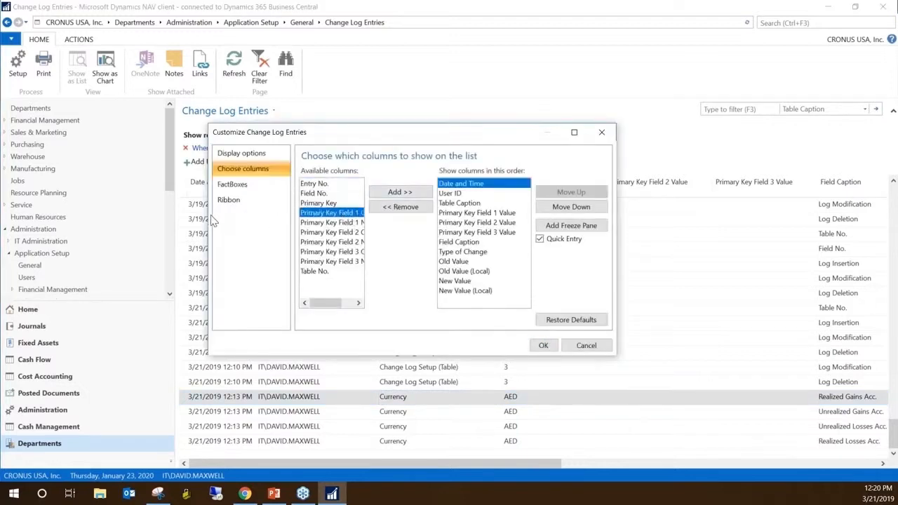
pyautogui.moveTo(208, 212); pyautogui.dragTo(134, 212)
pyautogui.click(271, 222)
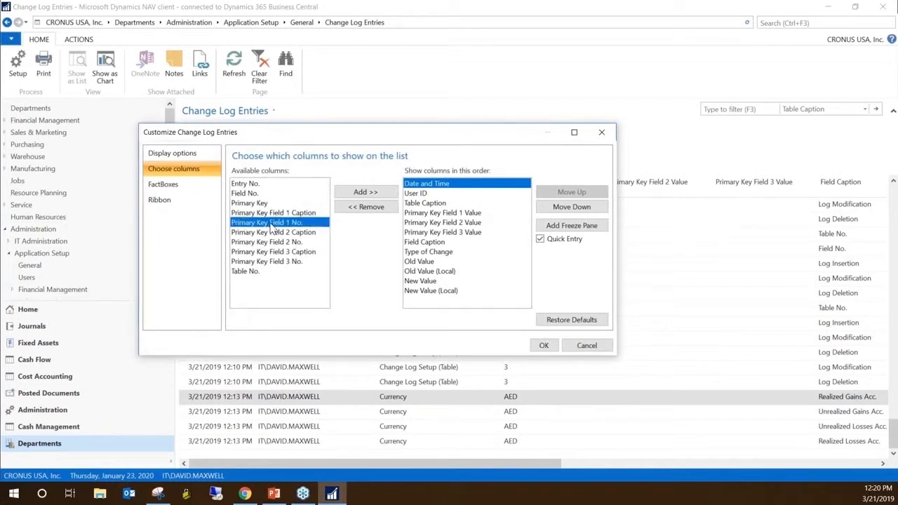
pyautogui.click(252, 184)
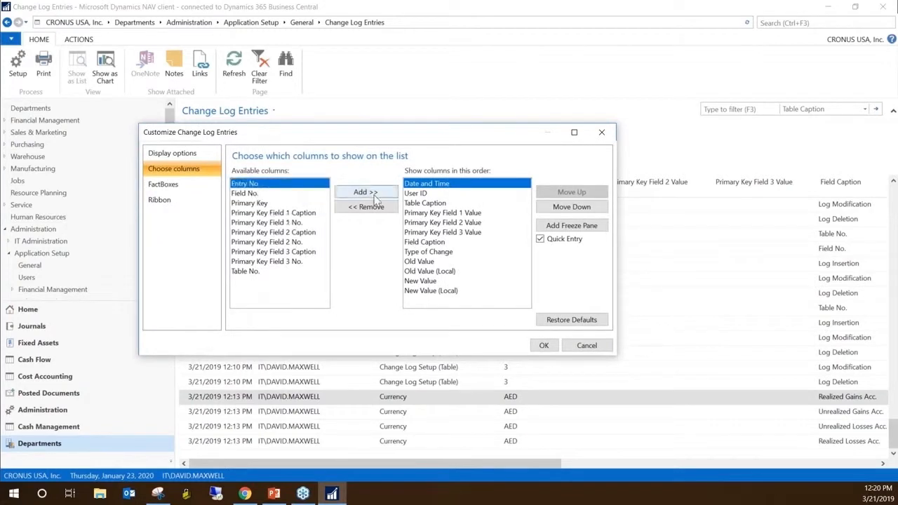
pyautogui.click(247, 271)
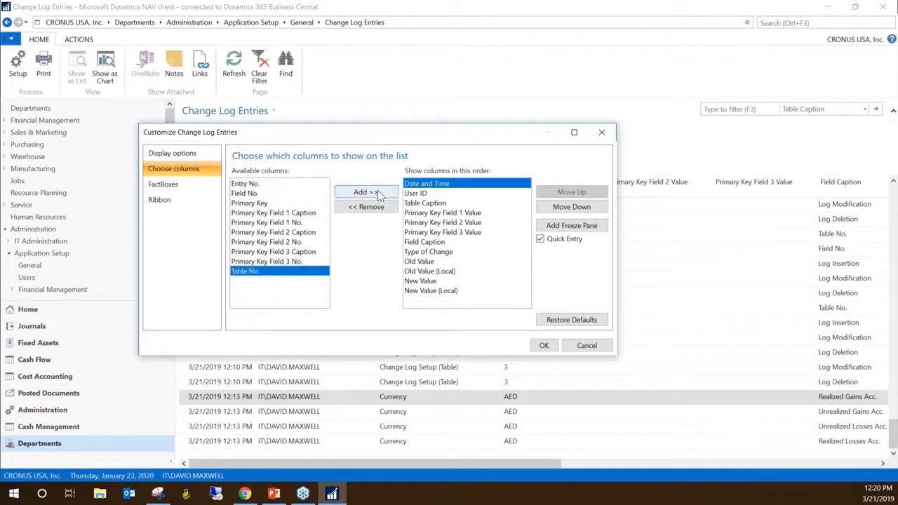
pyautogui.click(372, 193)
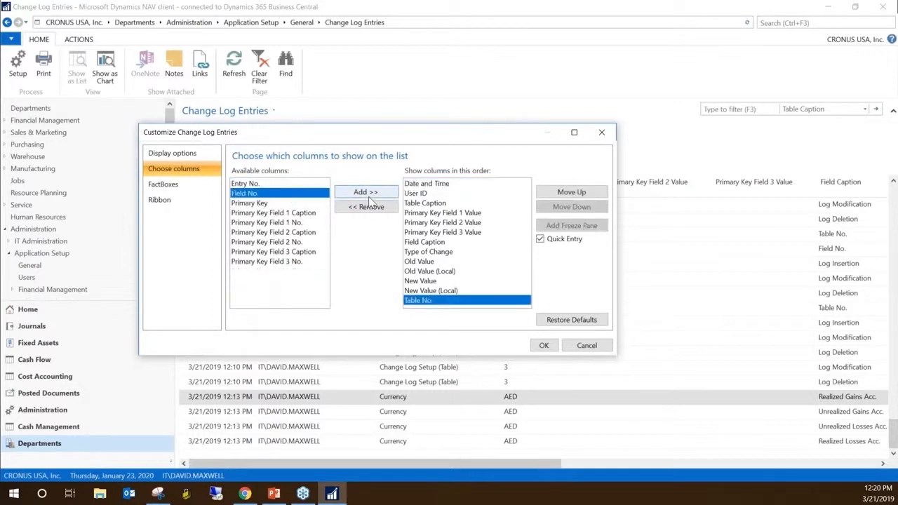
pyautogui.click(270, 222)
pyautogui.click(377, 192)
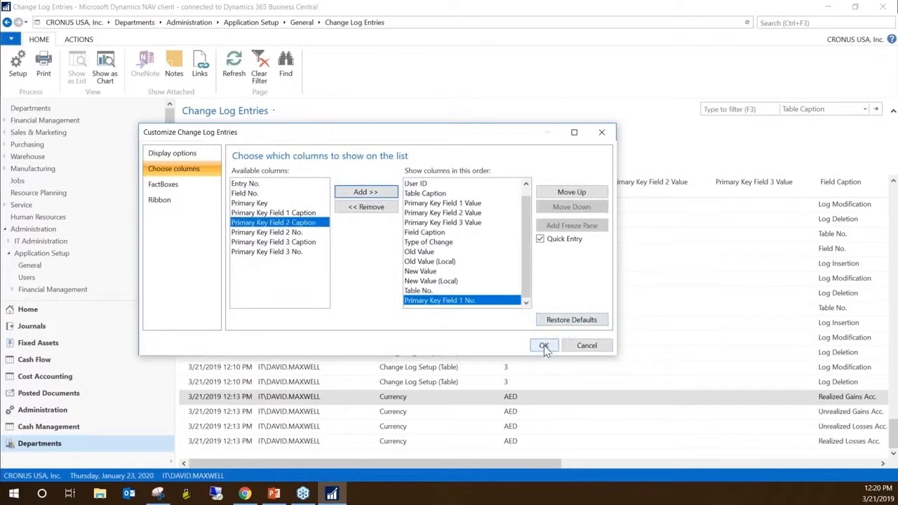
pyautogui.click(544, 345)
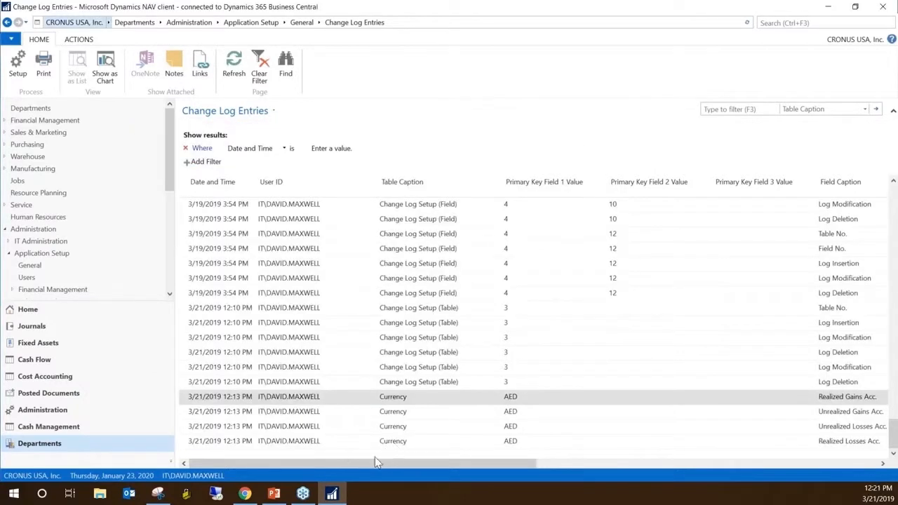
# Review the added columns, then reopen the column selection and move Table No. directly before Table Caption
pyautogui.moveTo(376, 462); pyautogui.dragTo(746, 465)
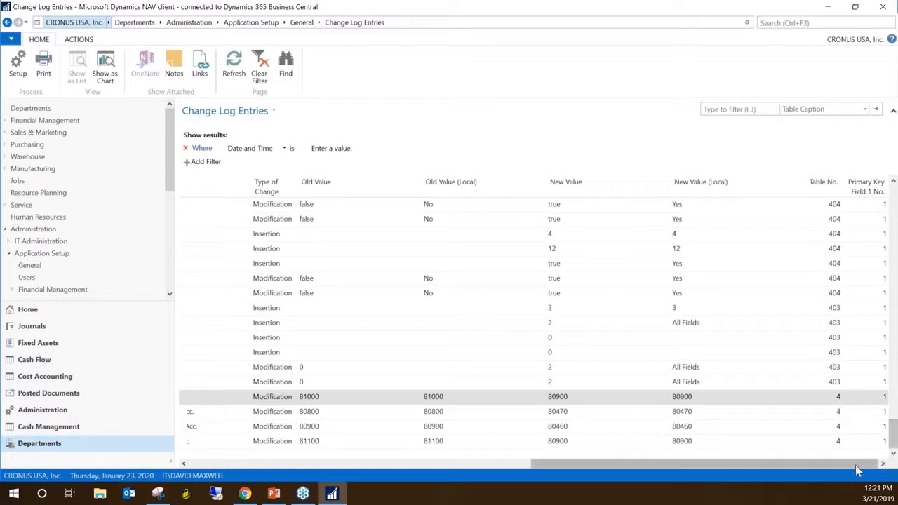
pyautogui.moveTo(853, 470)
pyautogui.mouseDown()
pyautogui.moveTo(798, 470)
pyautogui.moveTo(853, 470)
pyautogui.mouseUp()
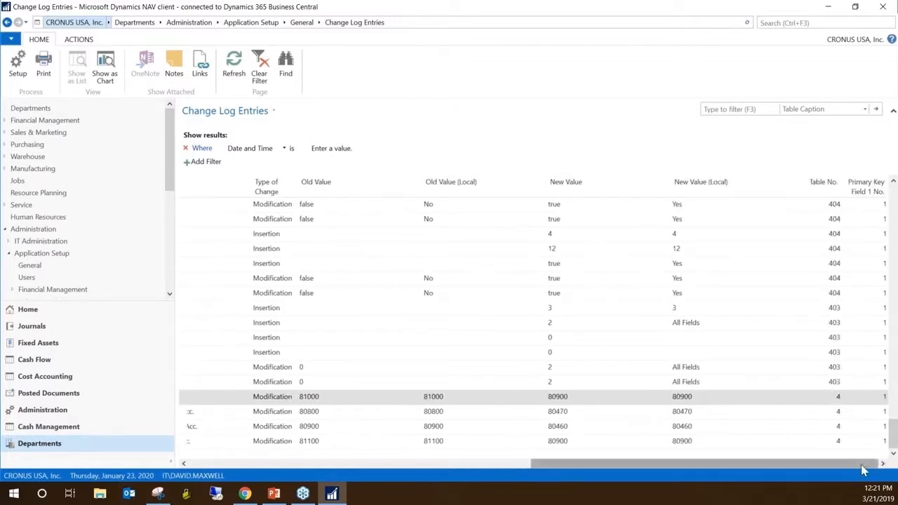
pyautogui.moveTo(863, 469); pyautogui.dragTo(412, 483)
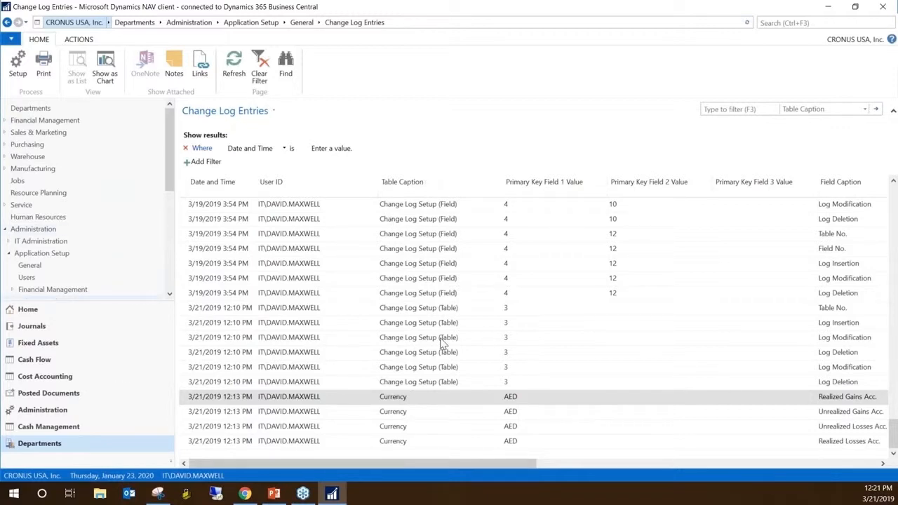
pyautogui.rightClick(424, 189)
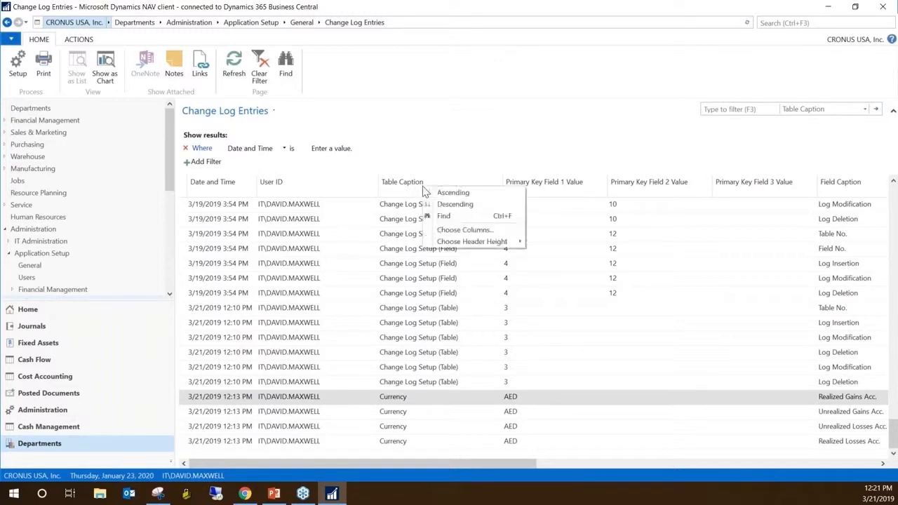
pyautogui.click(496, 231)
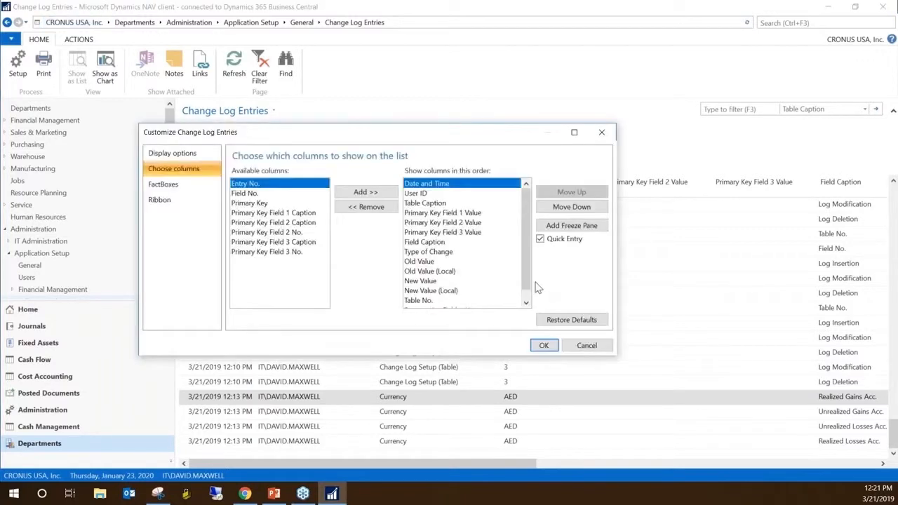
pyautogui.scroll(-1, 525, 275)
pyautogui.click(463, 300)
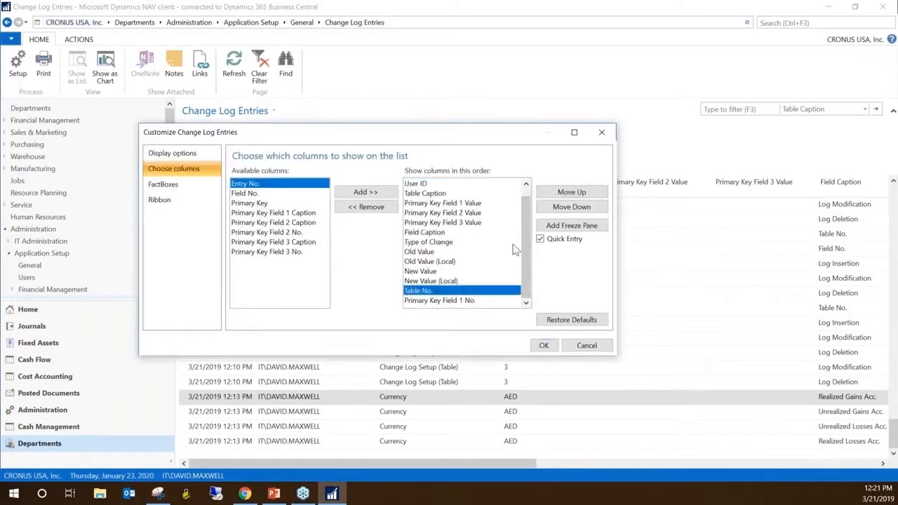
pyautogui.click(590, 193)
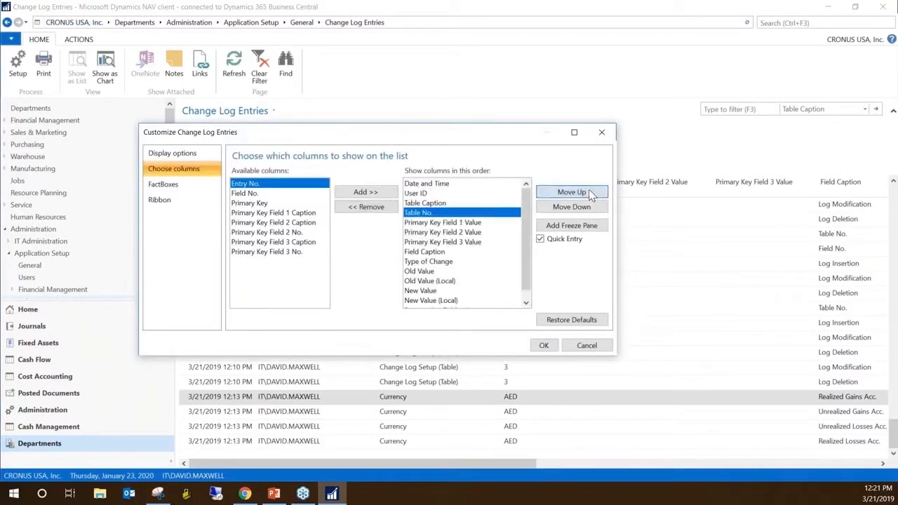
pyautogui.click(589, 190)
# Move Primary Key Field 1 No. directly before Primary Key Field 1 Value and apply the new column order
pyautogui.scroll(-1, 525, 280)
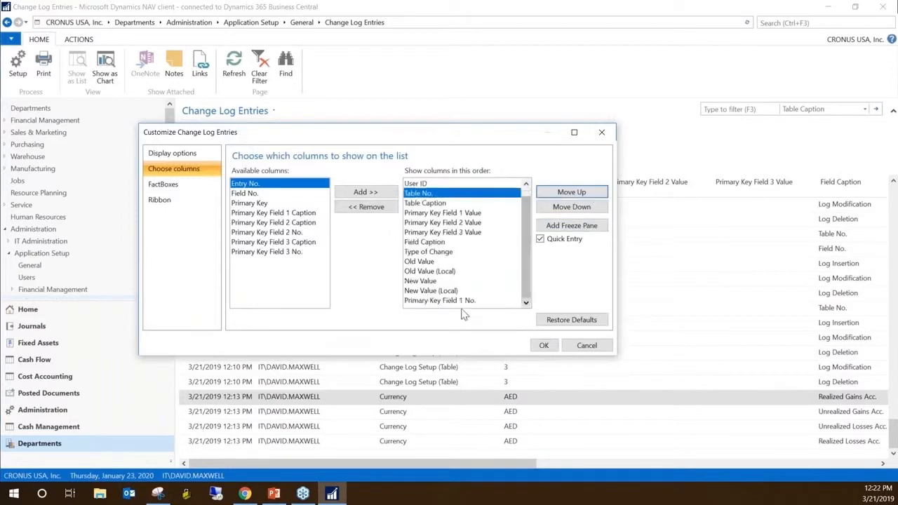
pyautogui.click(463, 300)
pyautogui.click(569, 192)
pyautogui.click(570, 193)
pyautogui.click(570, 192)
pyautogui.click(570, 192)
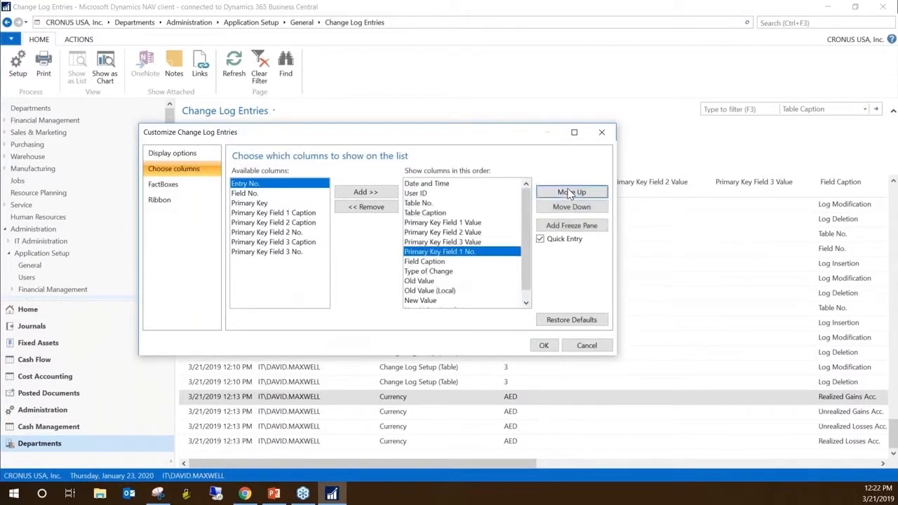
pyautogui.click(570, 192)
pyautogui.click(570, 192)
pyautogui.click(569, 193)
pyautogui.click(570, 192)
pyautogui.click(570, 193)
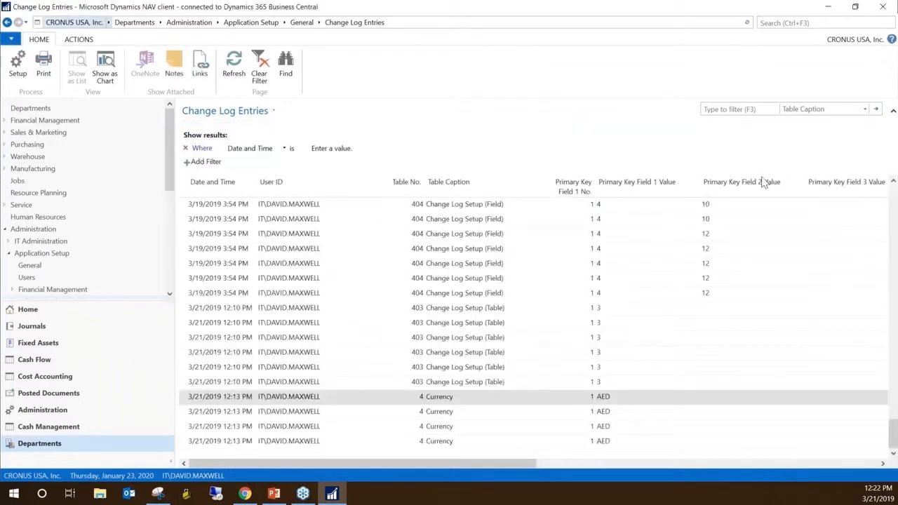
# Filter the change log entries to Table No. 4 from a Currency entry, and clear that filter
pyautogui.rightClick(420, 413)
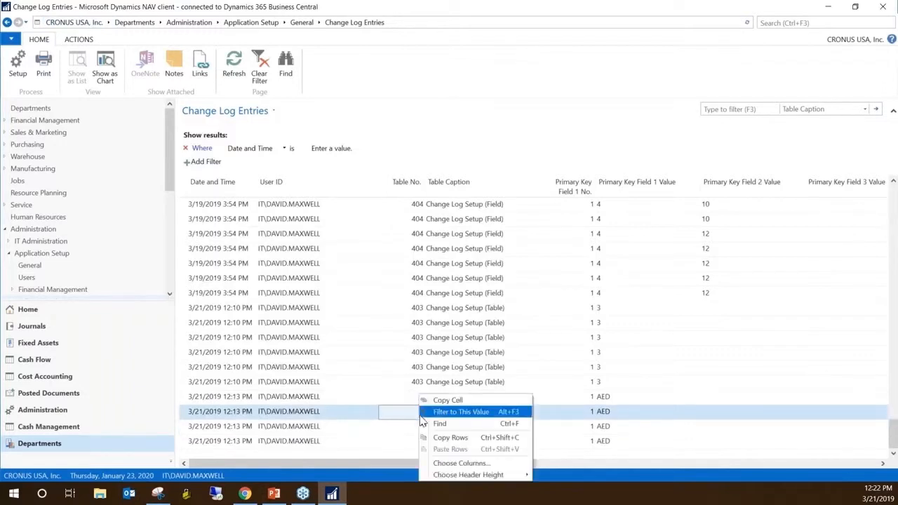
pyautogui.click(469, 412)
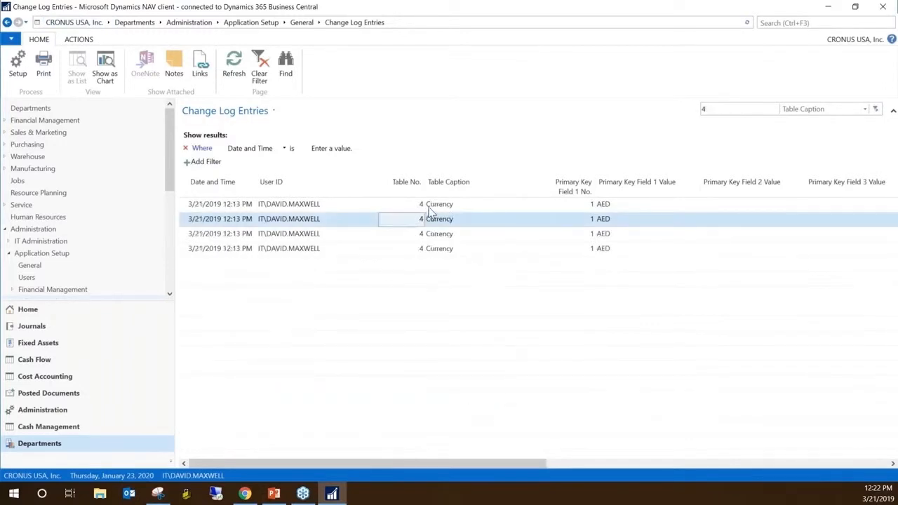
pyautogui.click(876, 111)
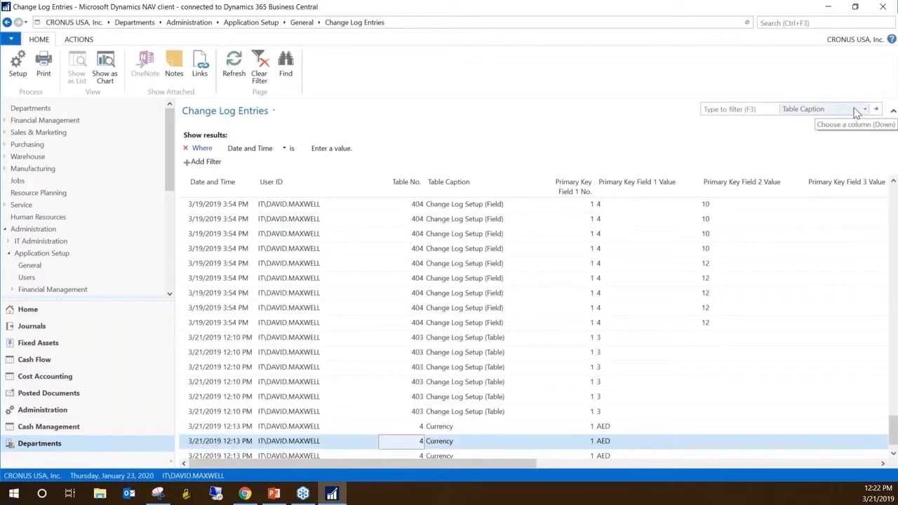
# Filter the change log entries by Table Caption "currency" and select the first entry's Table Caption
pyautogui.click(717, 108)
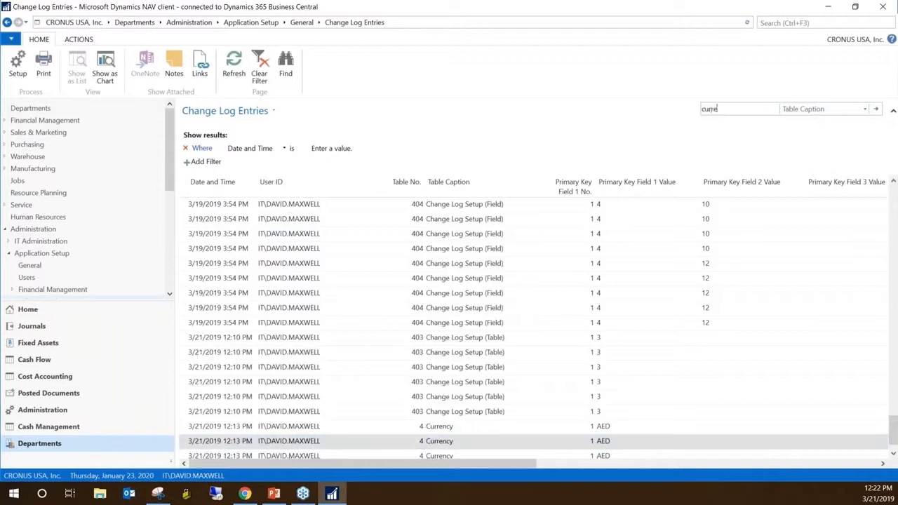
pyautogui.press('Return')
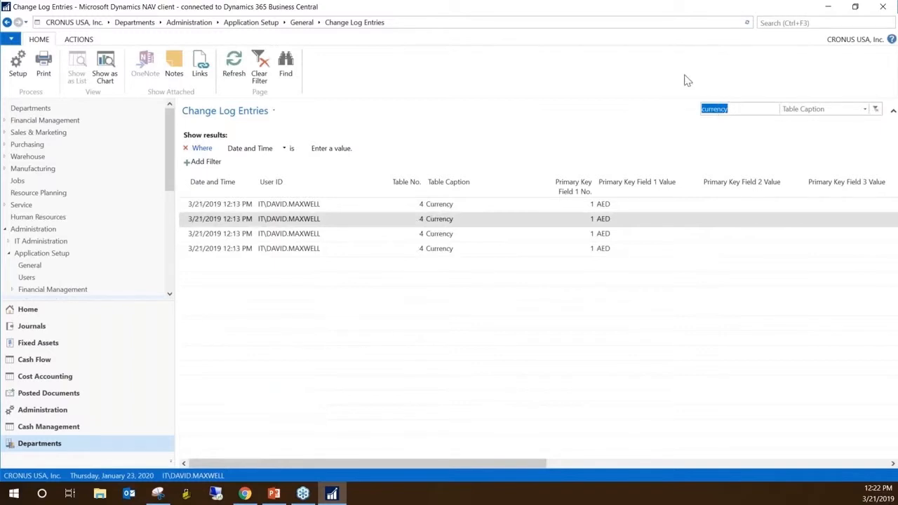
pyautogui.click(452, 205)
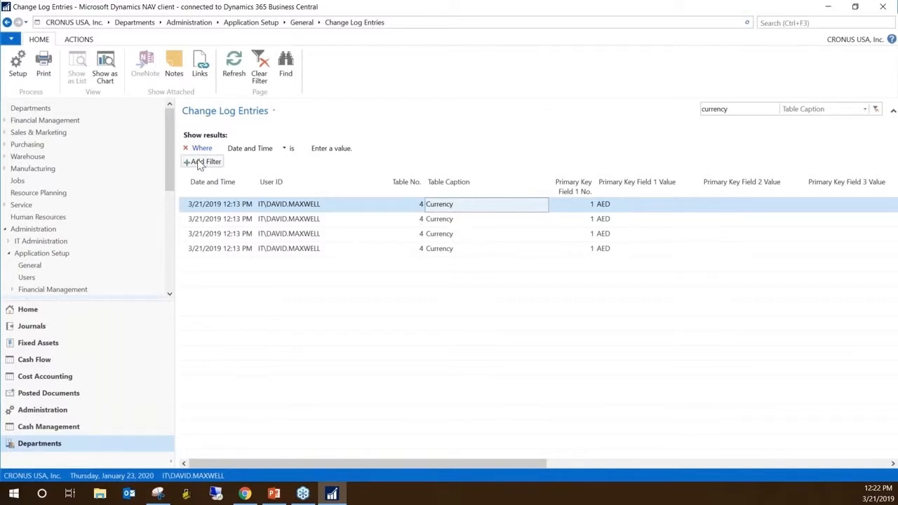
# Search for "purchase invoice", go to the Purchase Invoices list and open the Progressive Home Furnishings invoice
pyautogui.click(770, 22)
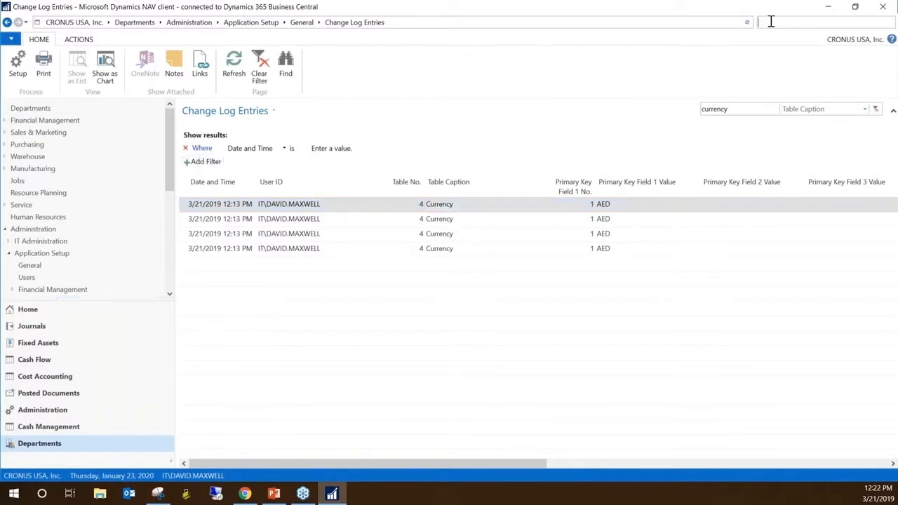
pyautogui.write('purchase invoice')
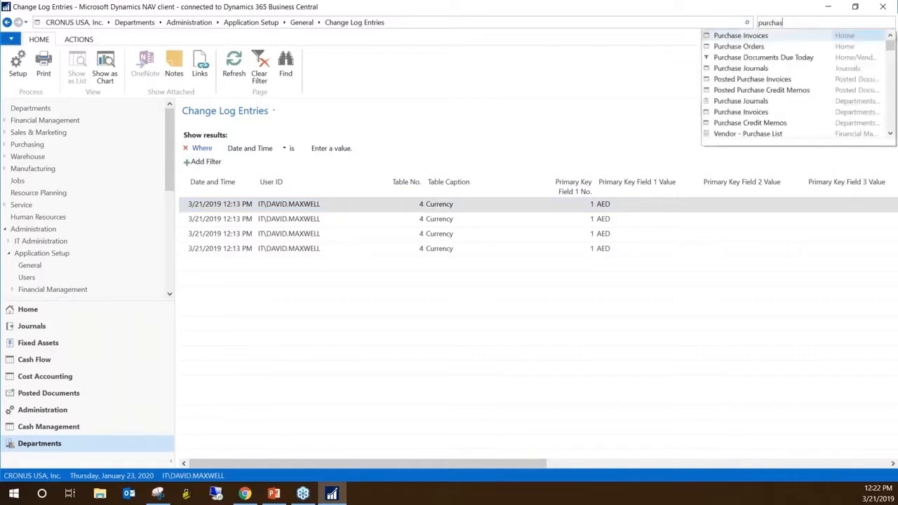
pyautogui.click(746, 36)
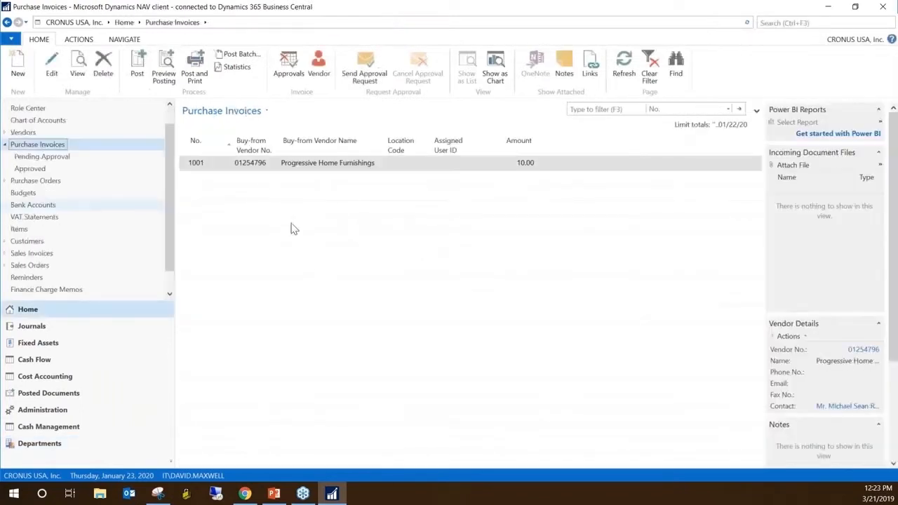
pyautogui.doubleClick(330, 163)
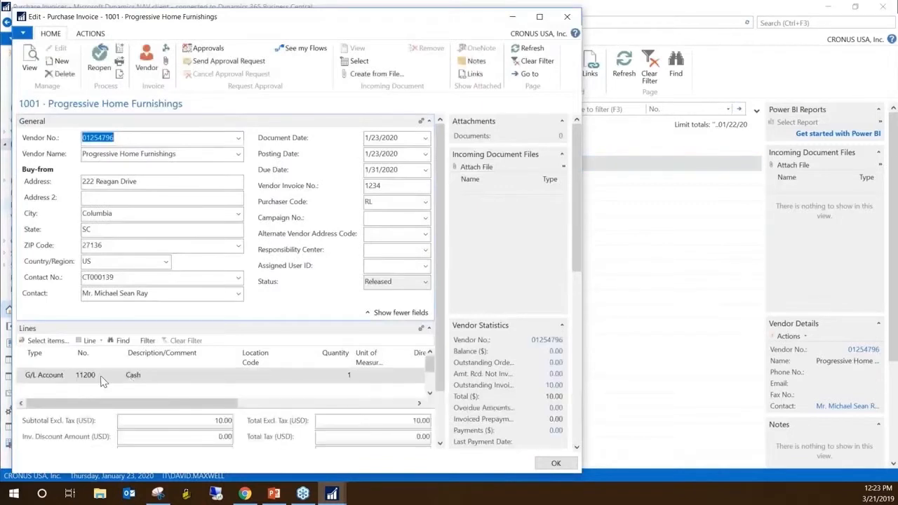
# Open About This Page for the G/L Account line, check its SourceTable, and expand Table Fields to examine the primary key fields
pyautogui.click(49, 375)
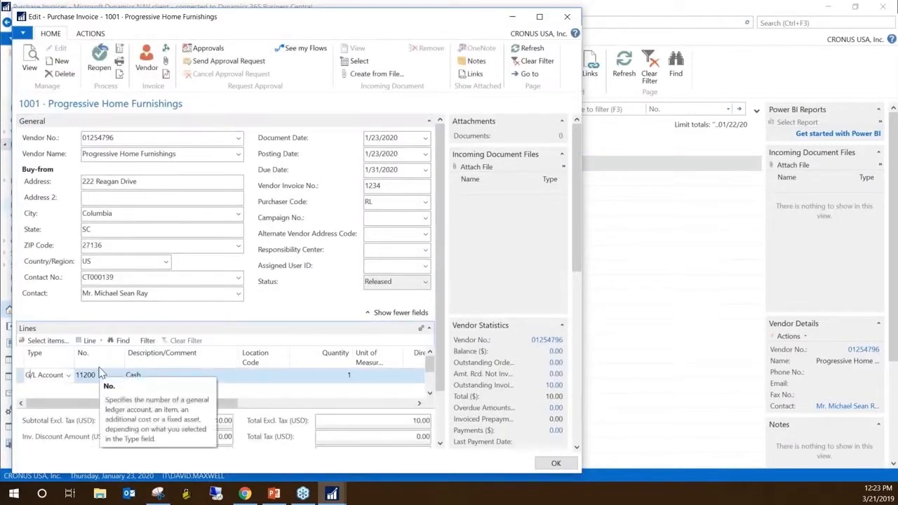
pyautogui.hotkey('ctrl', 'alt', 'F1')
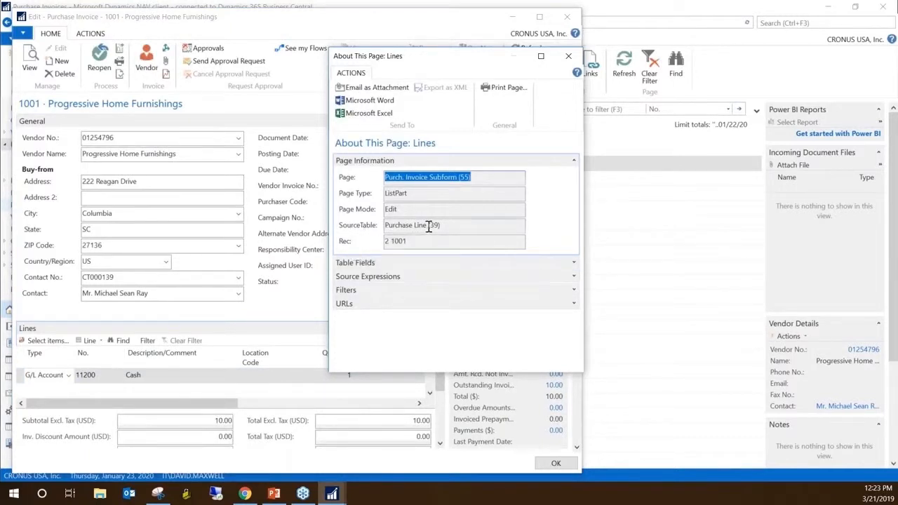
pyautogui.moveTo(428, 225); pyautogui.dragTo(383, 225)
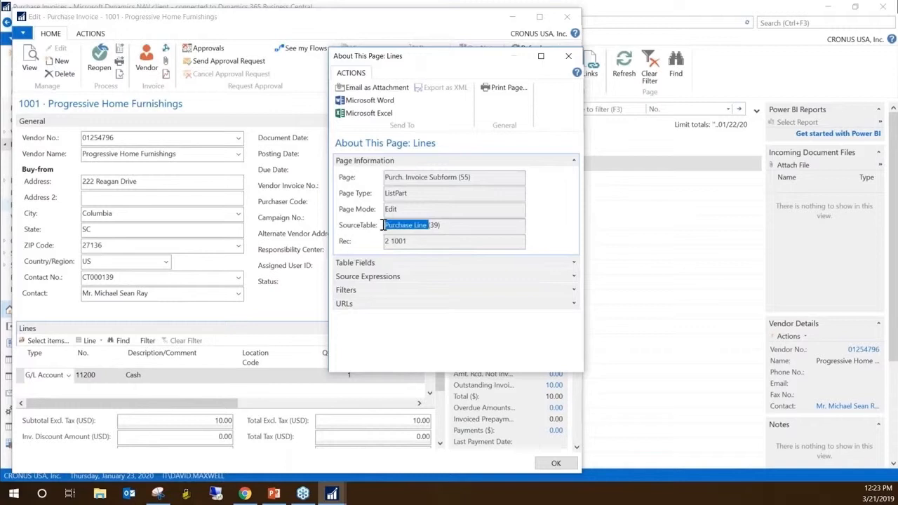
pyautogui.click(437, 224)
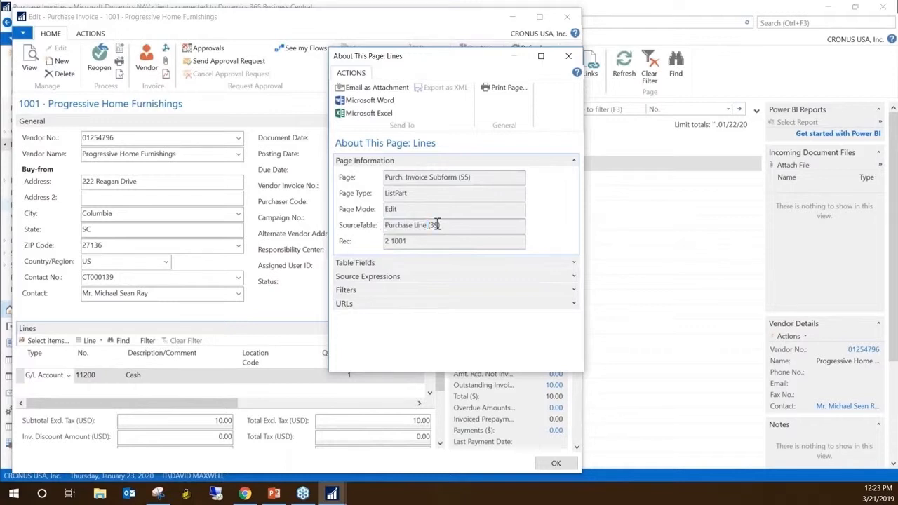
pyautogui.click(574, 264)
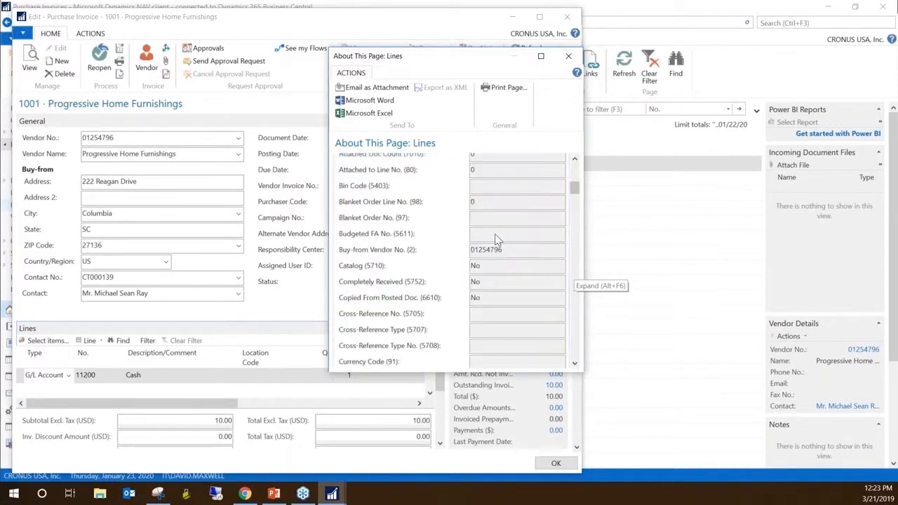
pyautogui.scroll(1, 576, 186)
pyautogui.moveTo(575, 186); pyautogui.dragTo(573, 165)
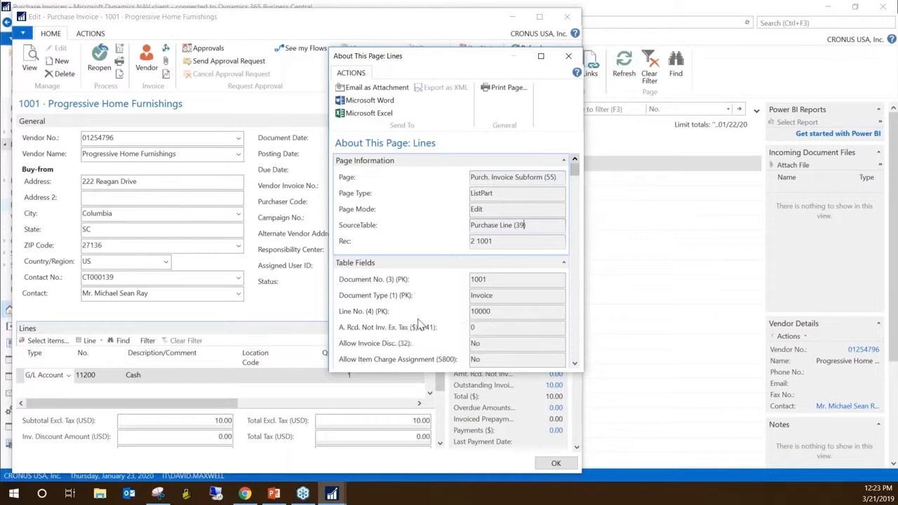
# Close the page information window and exit the Progressive Home Furnishings purchase invoice without posting it
pyautogui.press('Escape')
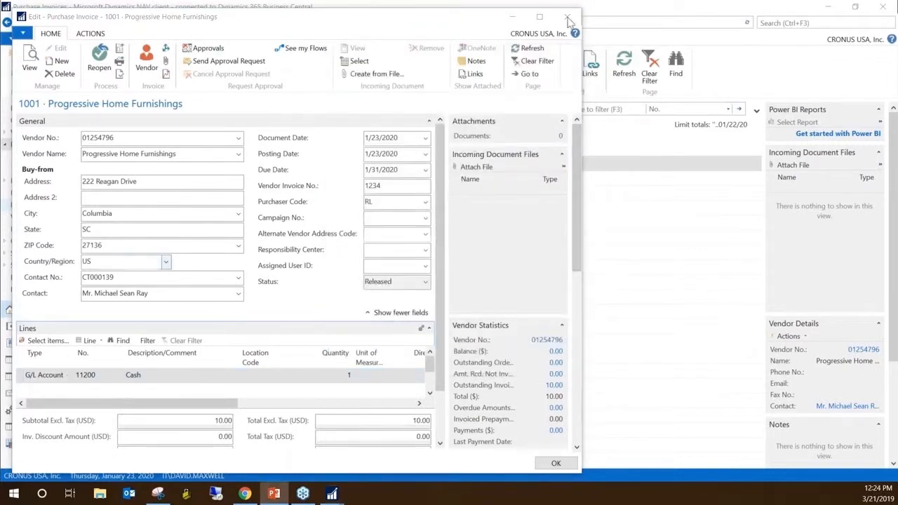
pyautogui.press('Escape')
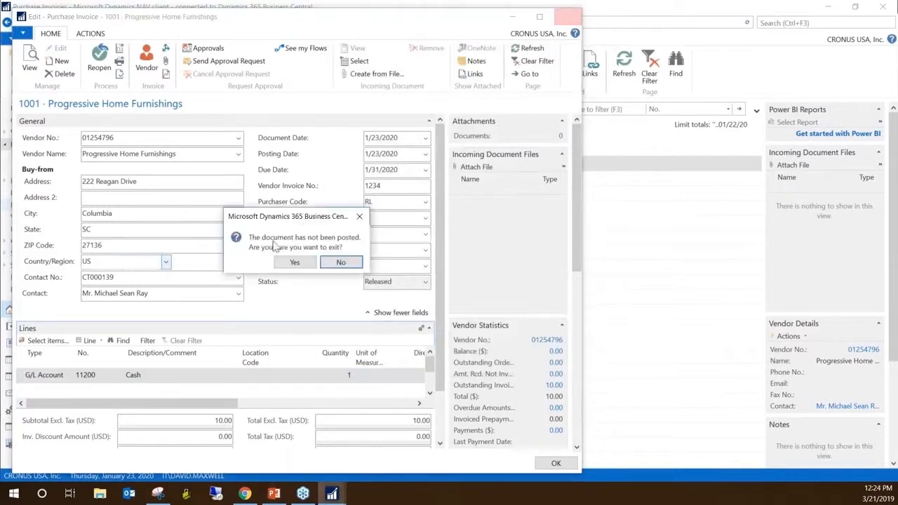
pyautogui.click(301, 264)
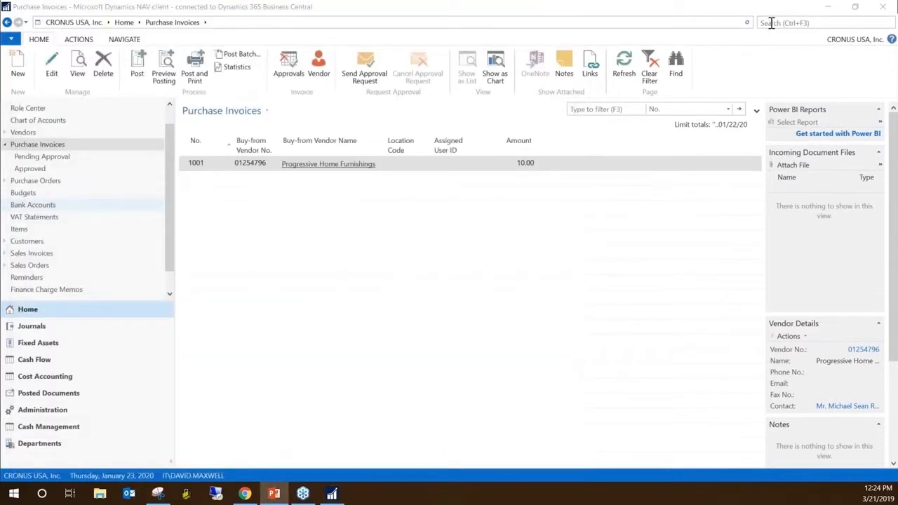
# Search for "change log" and open the Change Log Entries list
pyautogui.click(771, 23)
pyautogui.write('chnagel')
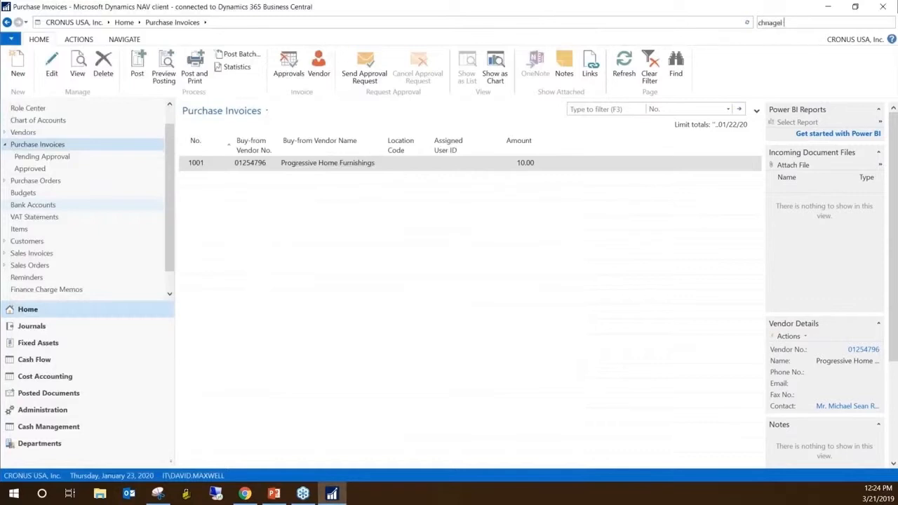
pyautogui.press('BackSpace')
pyautogui.write(' log ent')
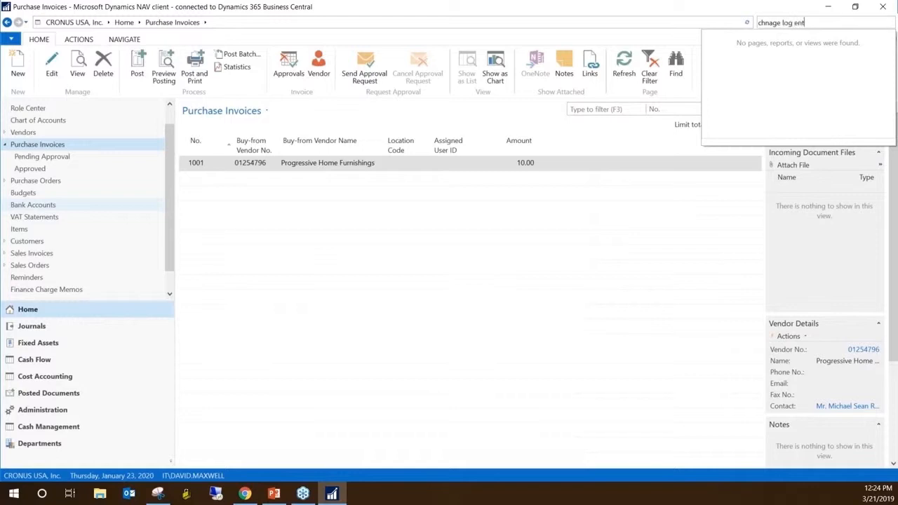
pyautogui.moveTo(811, 23); pyautogui.dragTo(757, 23)
pyautogui.write('change log')
pyautogui.click(722, 57)
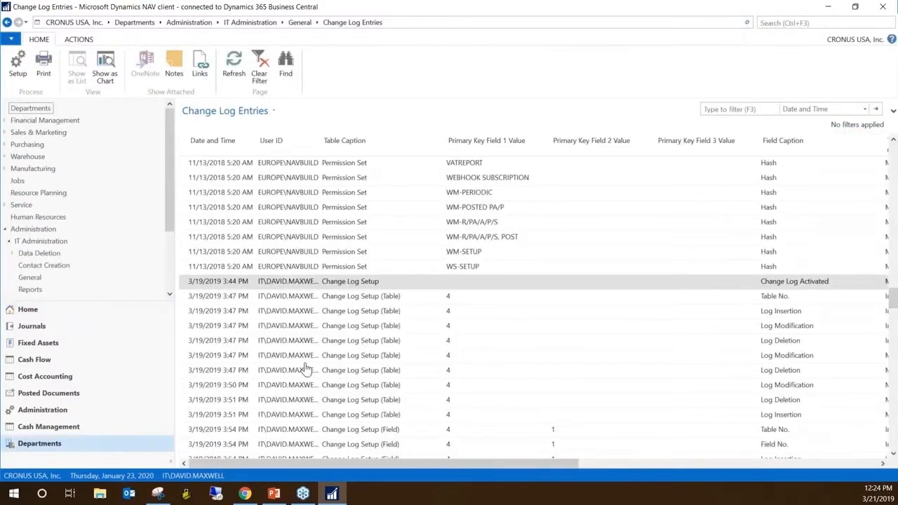
pyautogui.scroll(-4, 305, 369)
pyautogui.scroll(5, 306, 373)
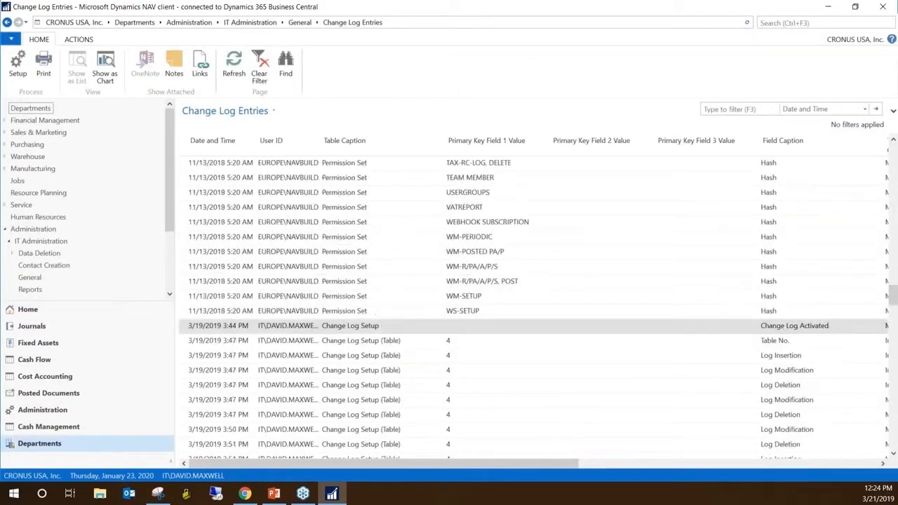
# Start the Change Log Entries print report, enlarge its request window and add a filter for Table No. 4
pyautogui.click(44, 73)
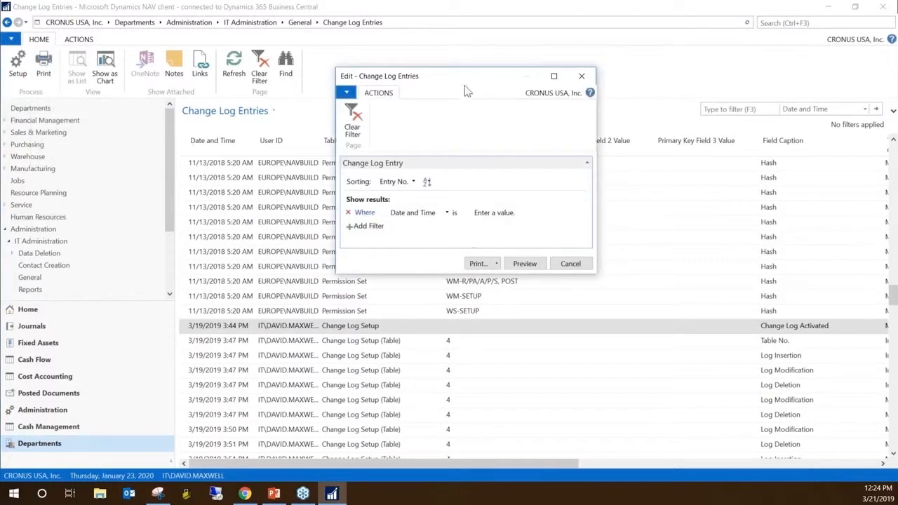
pyautogui.moveTo(467, 89); pyautogui.dragTo(428, 90)
pyautogui.moveTo(548, 264); pyautogui.dragTo(629, 339)
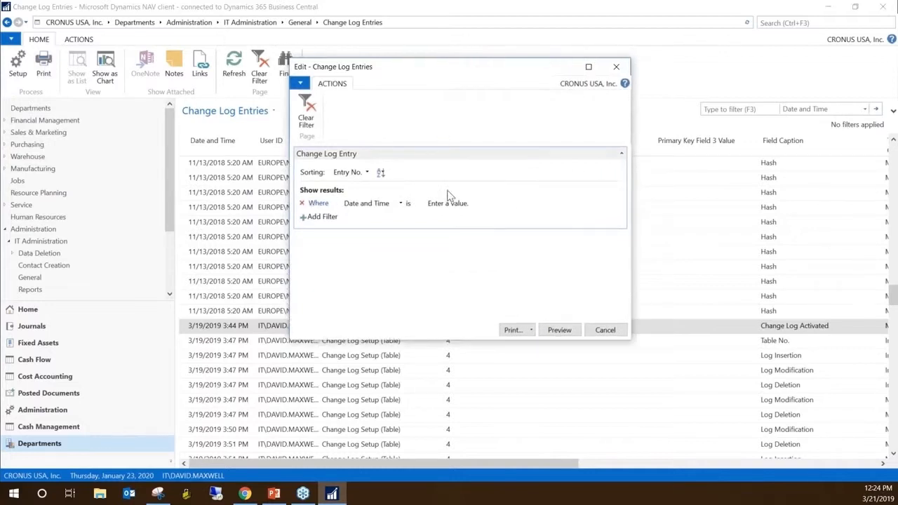
pyautogui.click(327, 217)
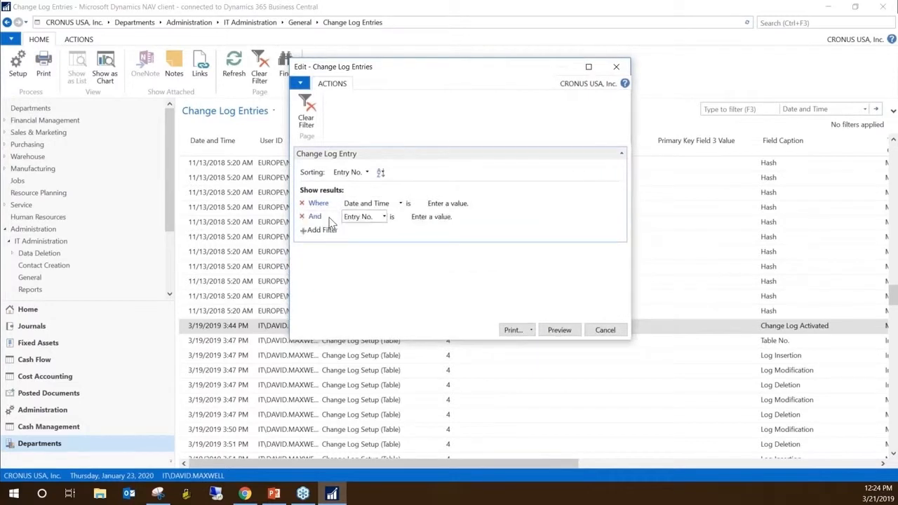
pyautogui.click(438, 219)
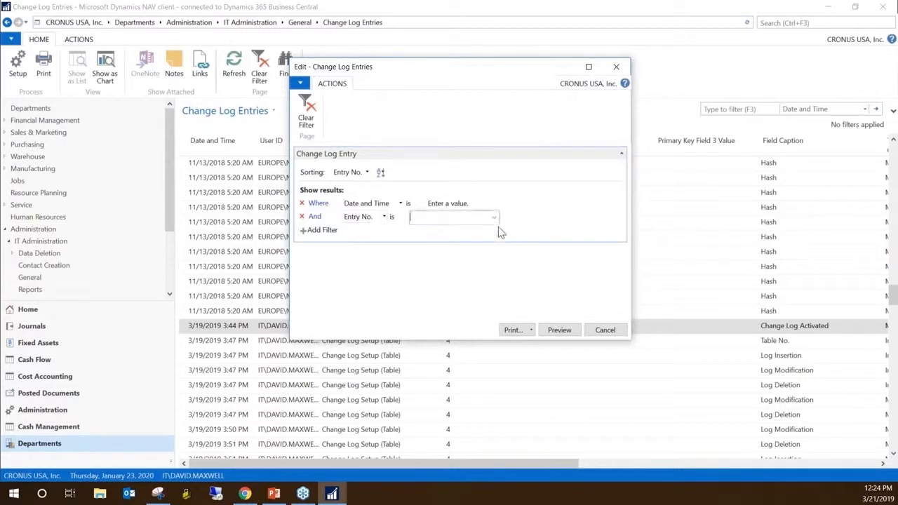
pyautogui.click(383, 217)
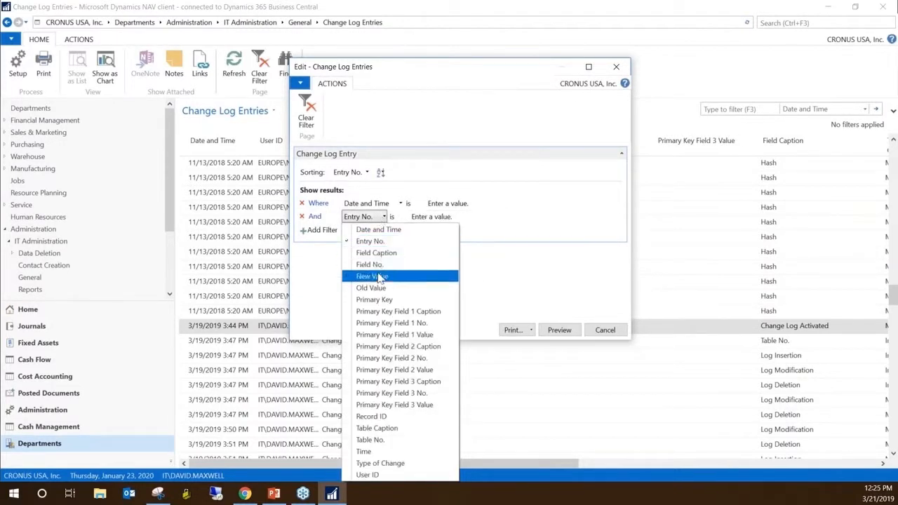
pyautogui.click(386, 440)
pyautogui.click(430, 217)
pyautogui.write('8')
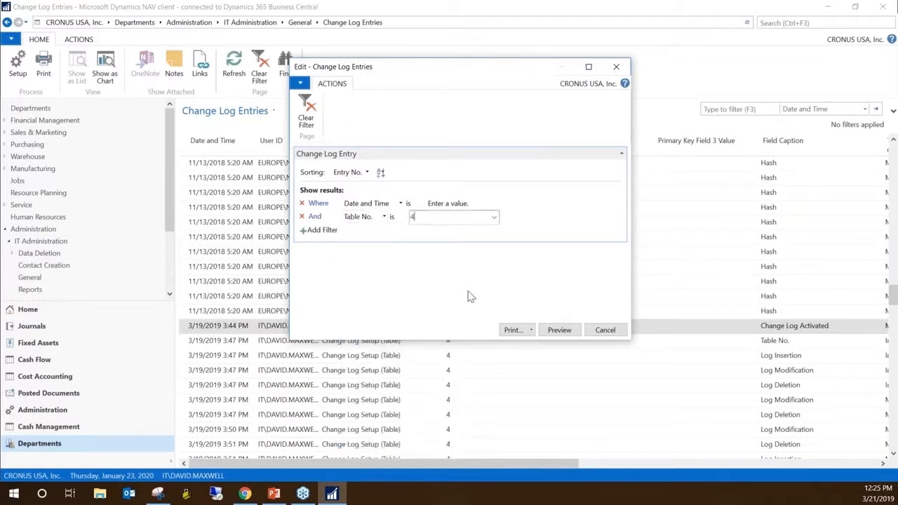
pyautogui.click(567, 335)
pyautogui.write('4')
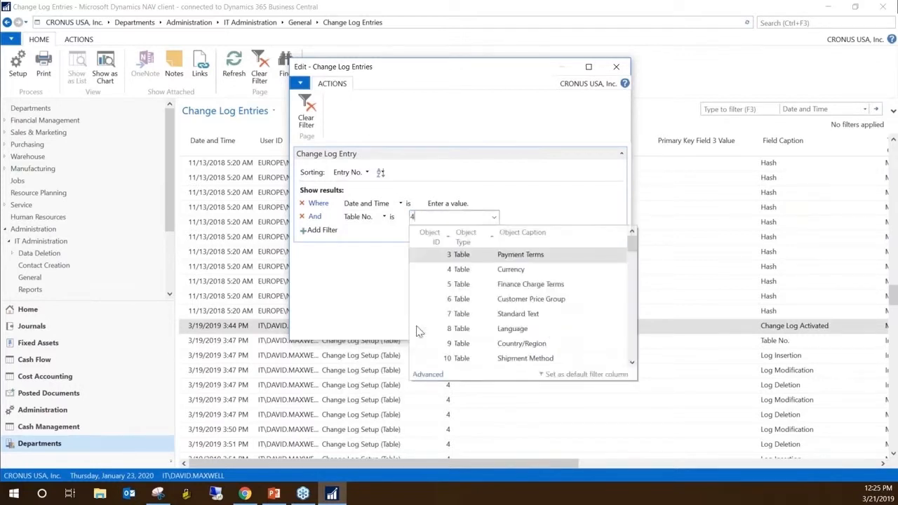
# Preview the filtered Change Log Entries report, examine the old and new values of the Currency changes, and close the preview
pyautogui.click(555, 333)
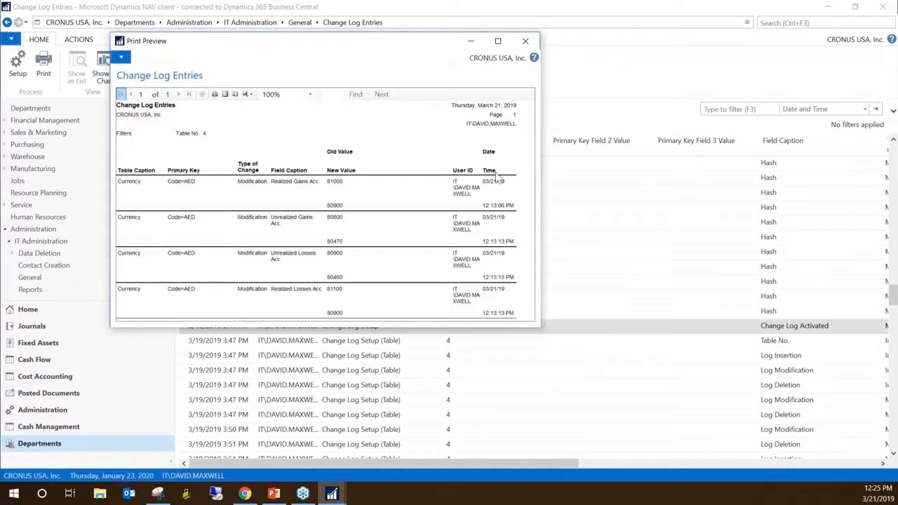
pyautogui.moveTo(278, 42); pyautogui.dragTo(424, 79)
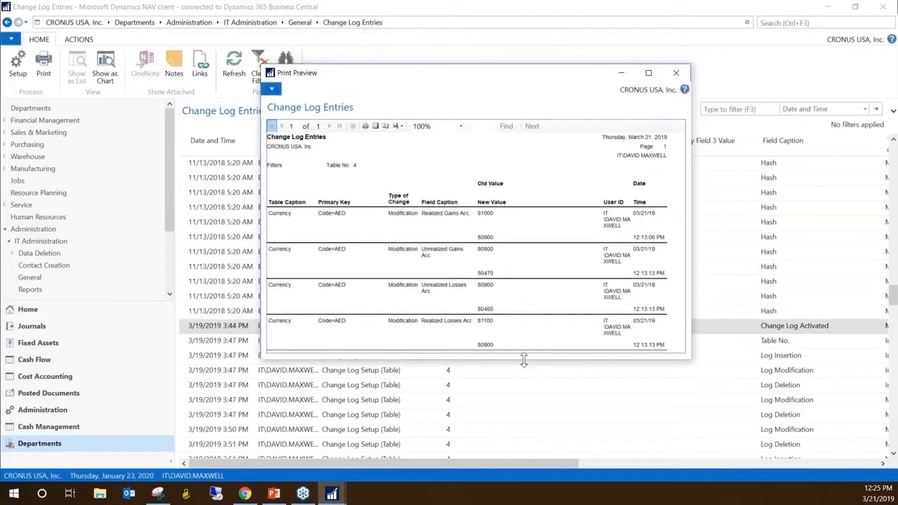
pyautogui.moveTo(523, 359); pyautogui.dragTo(540, 383)
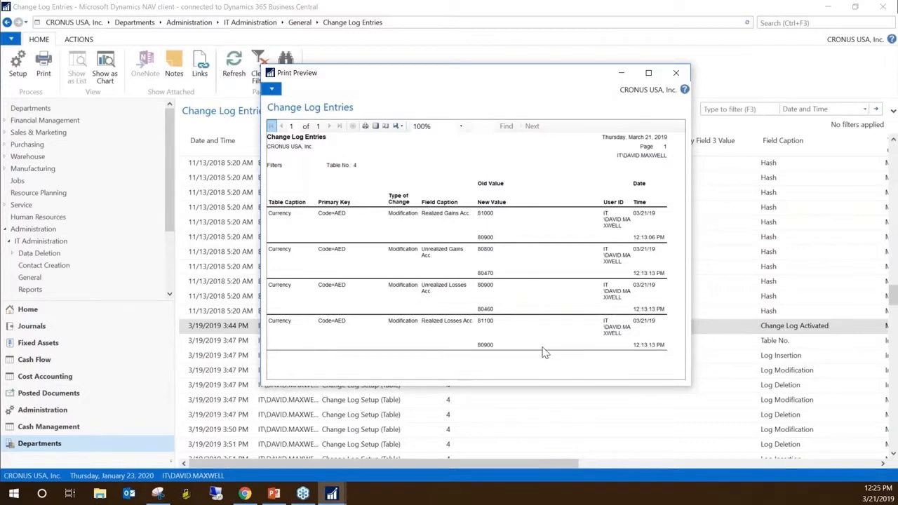
pyautogui.press('Escape')
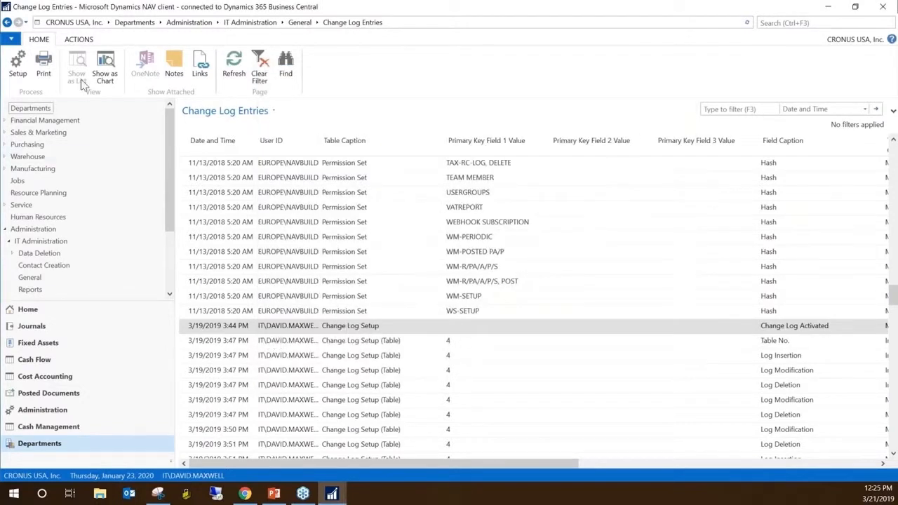
pyautogui.click(46, 70)
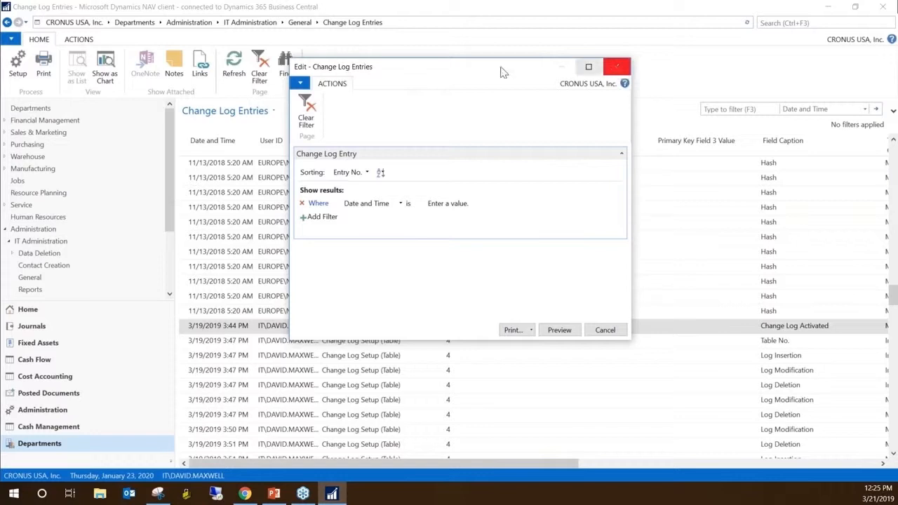
pyautogui.moveTo(453, 68); pyautogui.dragTo(433, 140)
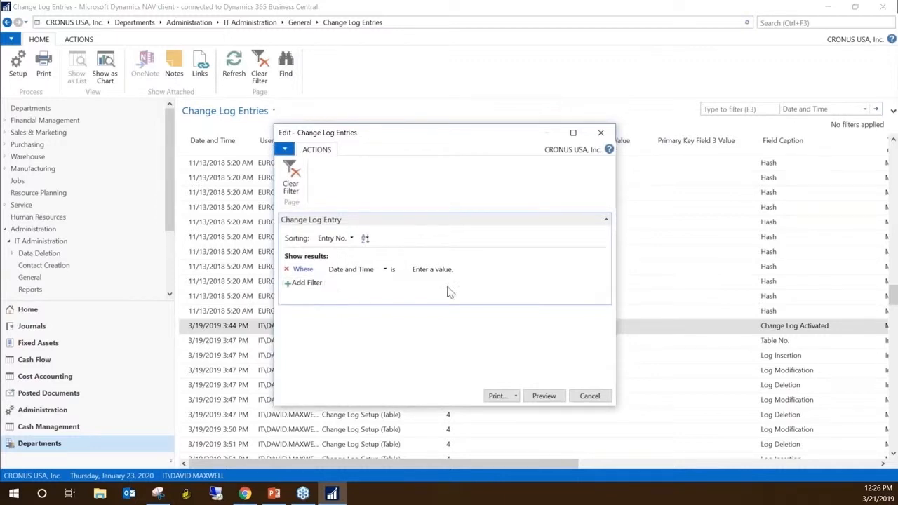
pyautogui.click(605, 134)
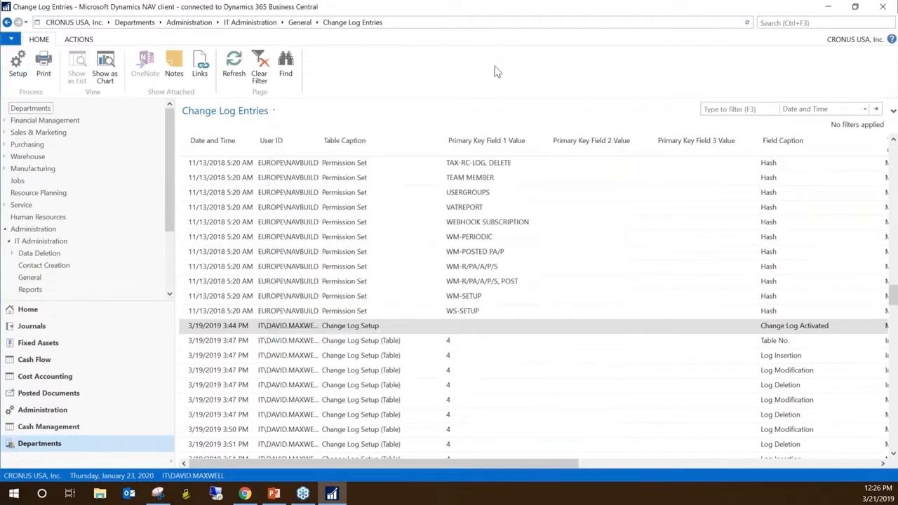
# Widen the User ID column in the Change Log Entries list to fit the full user IDs
pyautogui.click(346, 344)
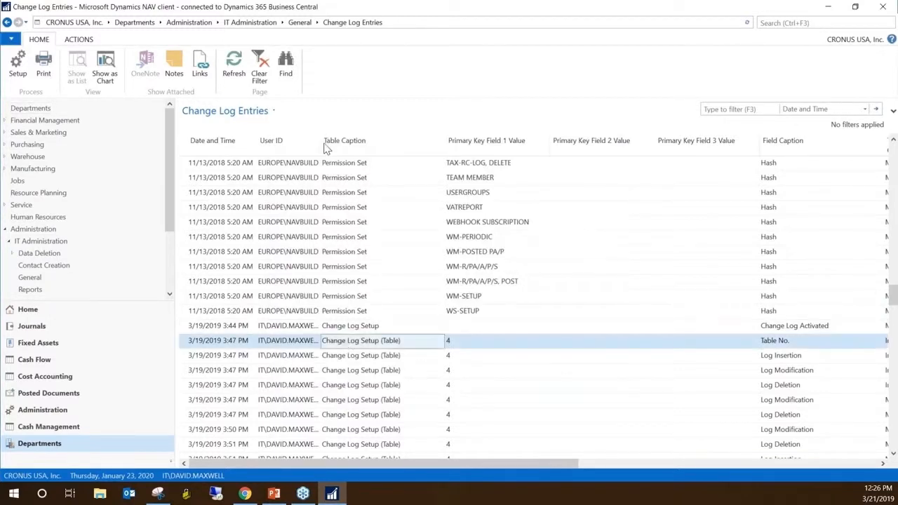
pyautogui.moveTo(320, 144); pyautogui.dragTo(366, 143)
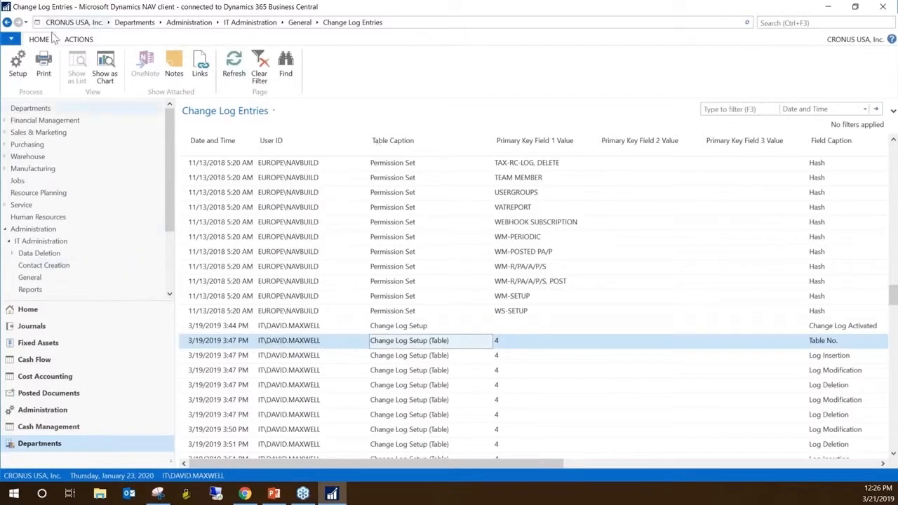
pyautogui.click(12, 40)
pyautogui.moveTo(59, 83)
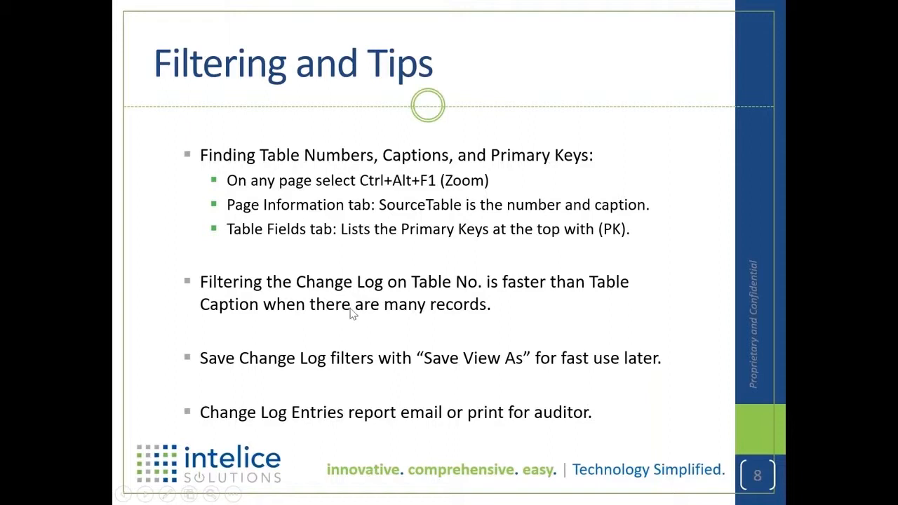
pyautogui.click(350, 308)
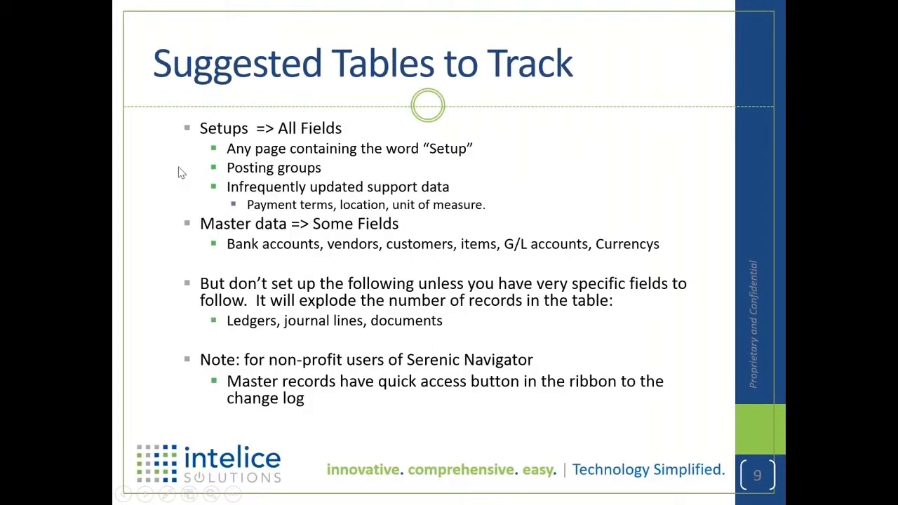
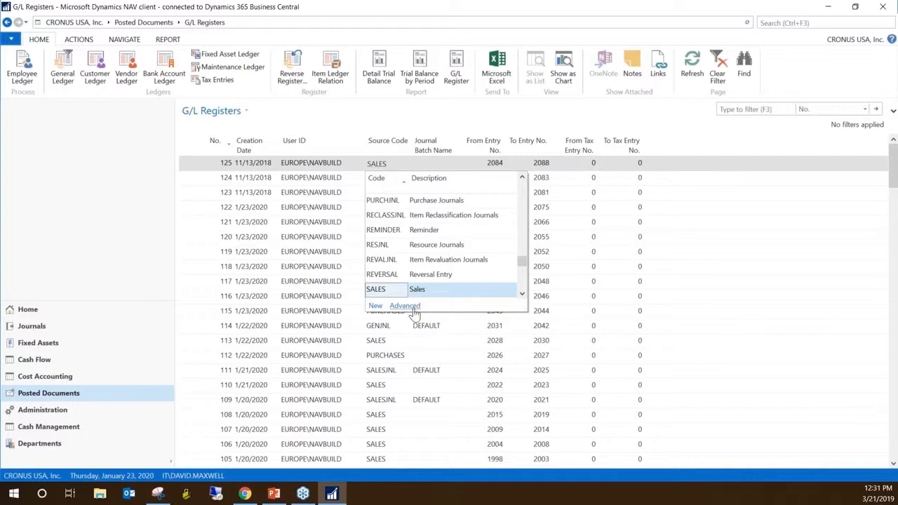
# Open the full Source Codes list from the first register's source code and examine the CLSINCOME and GENJNL codes
pyautogui.click(405, 307)
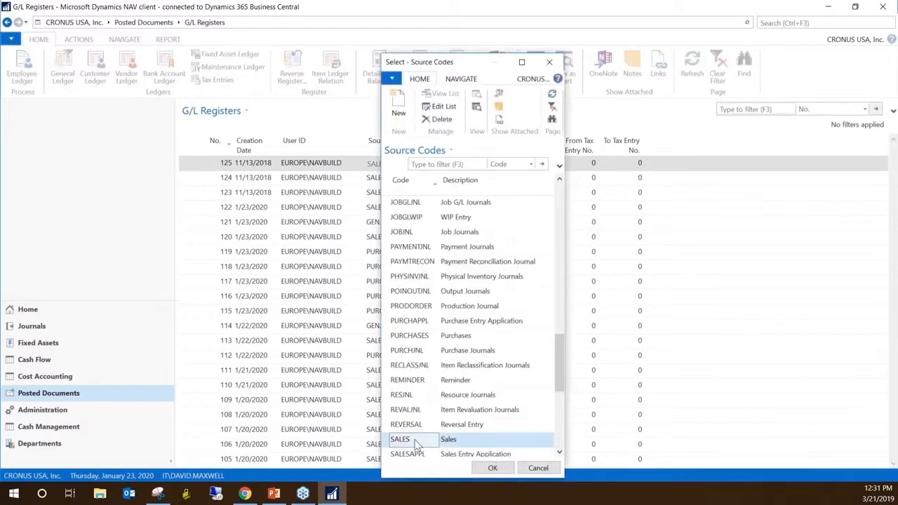
pyautogui.scroll(12, 409, 435)
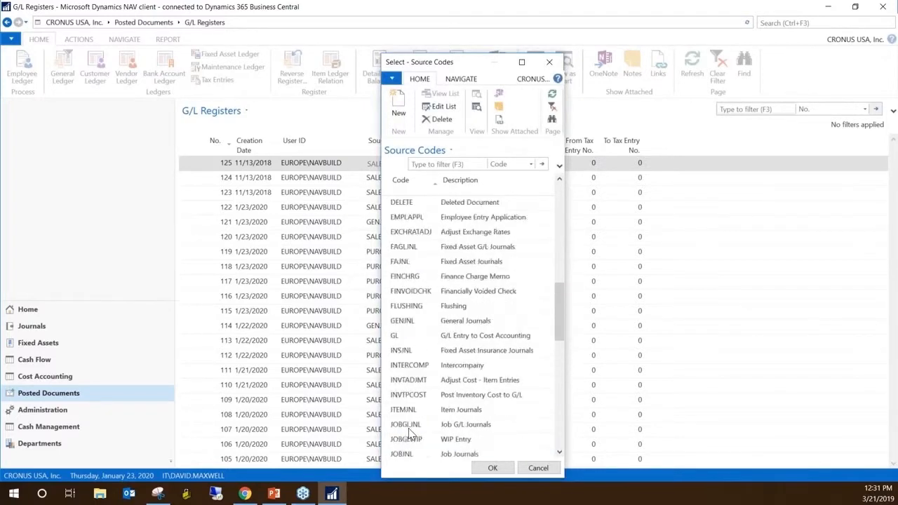
pyautogui.scroll(1, 409, 435)
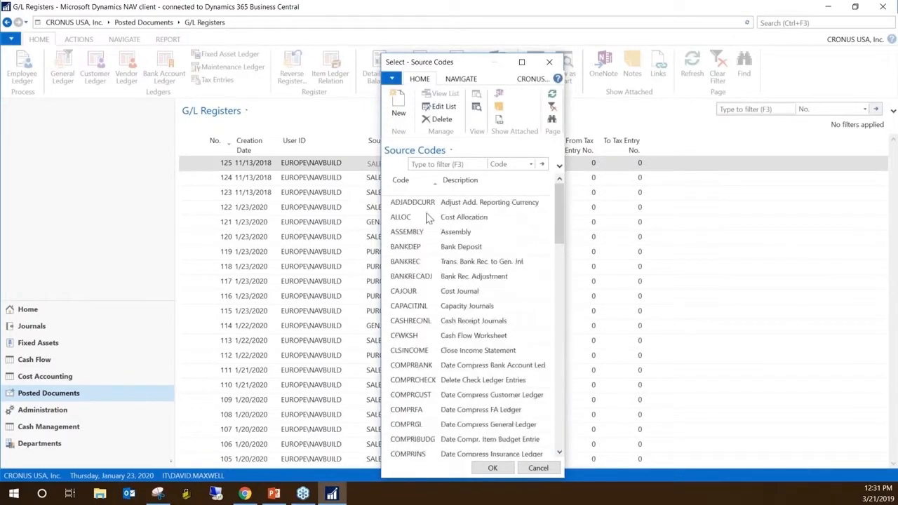
pyautogui.click(411, 355)
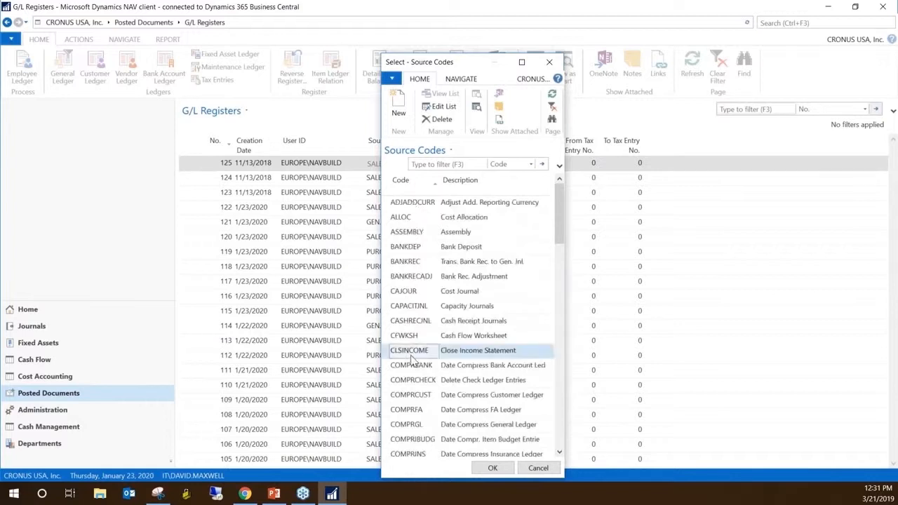
pyautogui.scroll(-6, 413, 359)
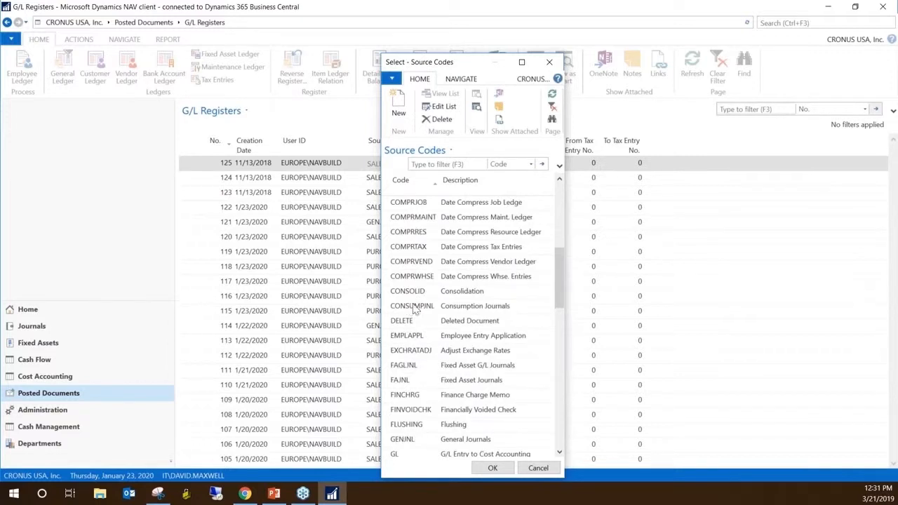
pyautogui.scroll(-3, 414, 309)
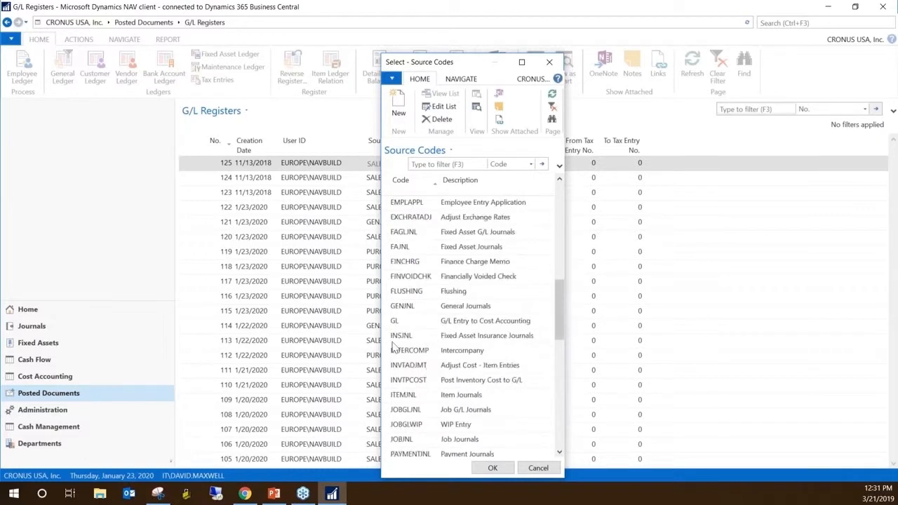
pyautogui.click(395, 313)
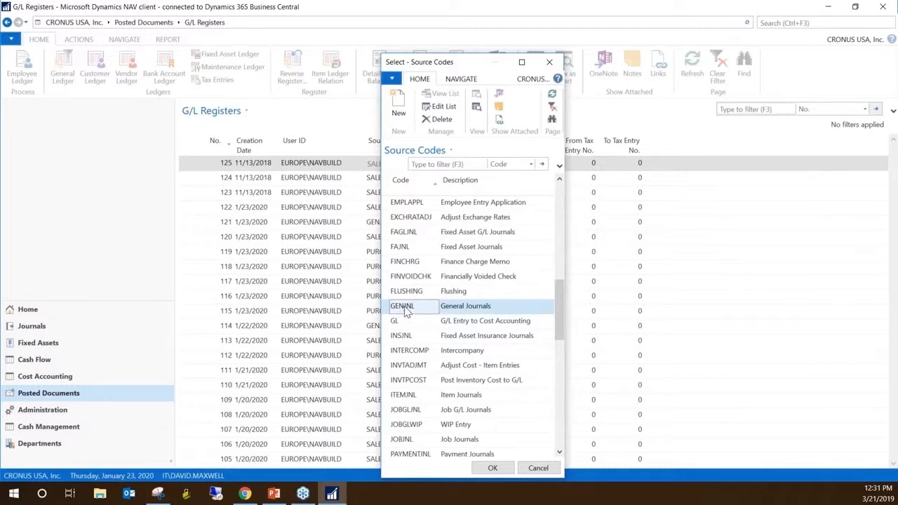
# Examine the PURCHASES, SALES and TRANSFER source codes and close the Source Codes list without choosing one
pyautogui.scroll(-5, 405, 313)
pyautogui.click(384, 325)
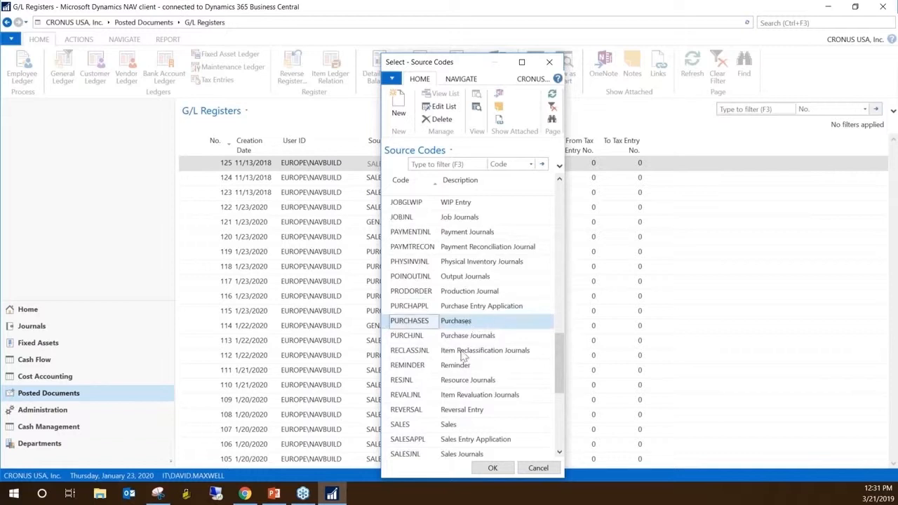
pyautogui.scroll(-1, 473, 350)
pyautogui.click(390, 383)
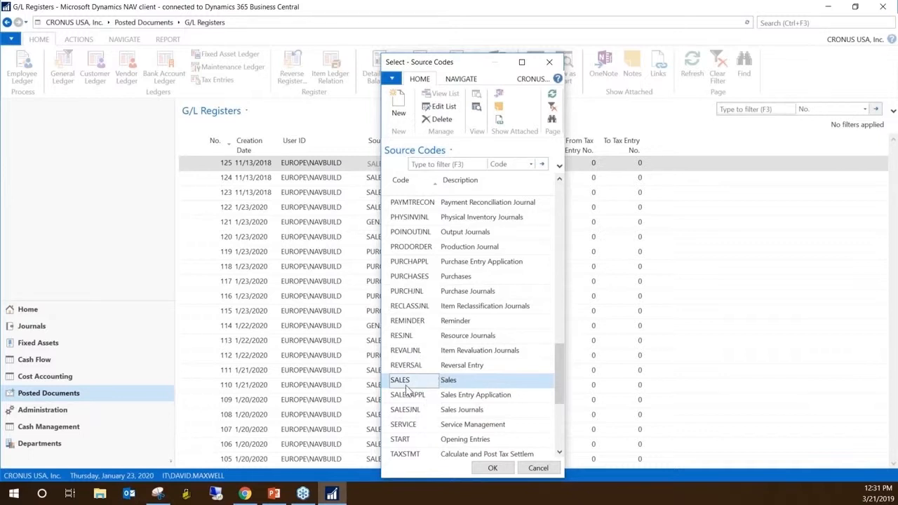
pyautogui.scroll(-4, 407, 390)
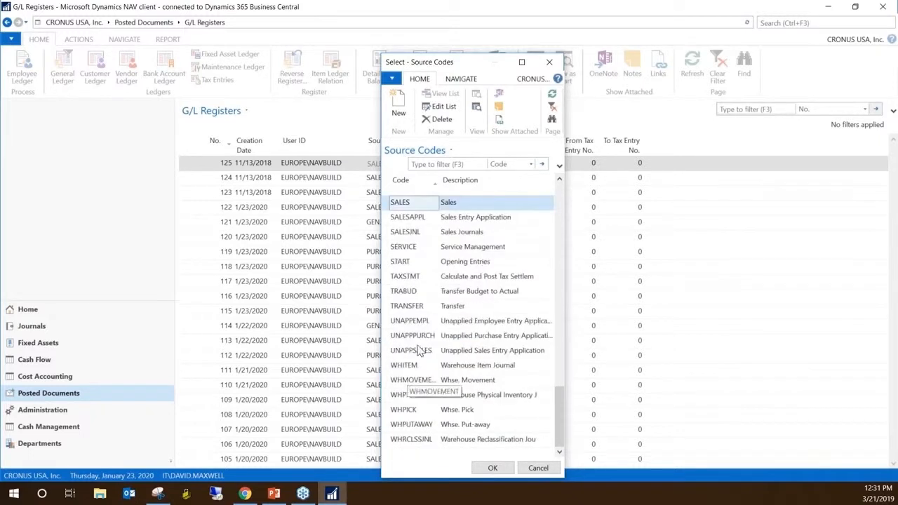
pyautogui.click(412, 309)
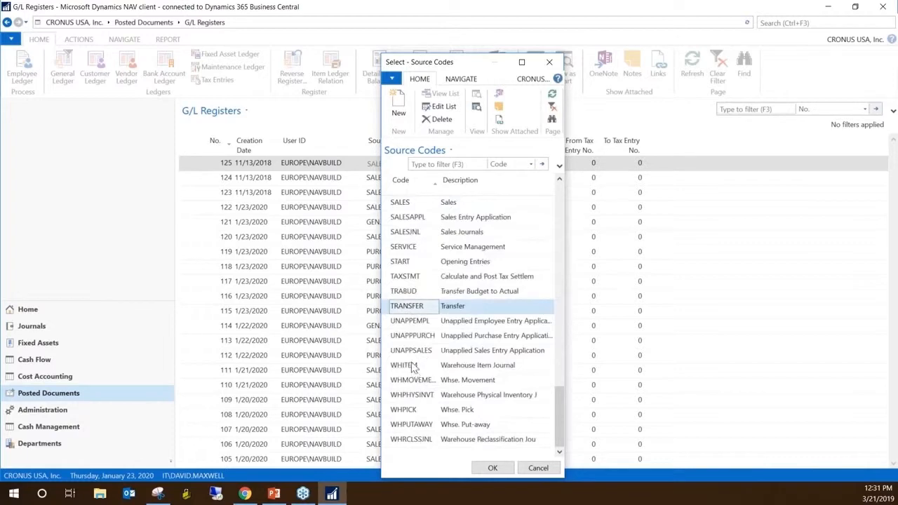
pyautogui.scroll(10, 414, 367)
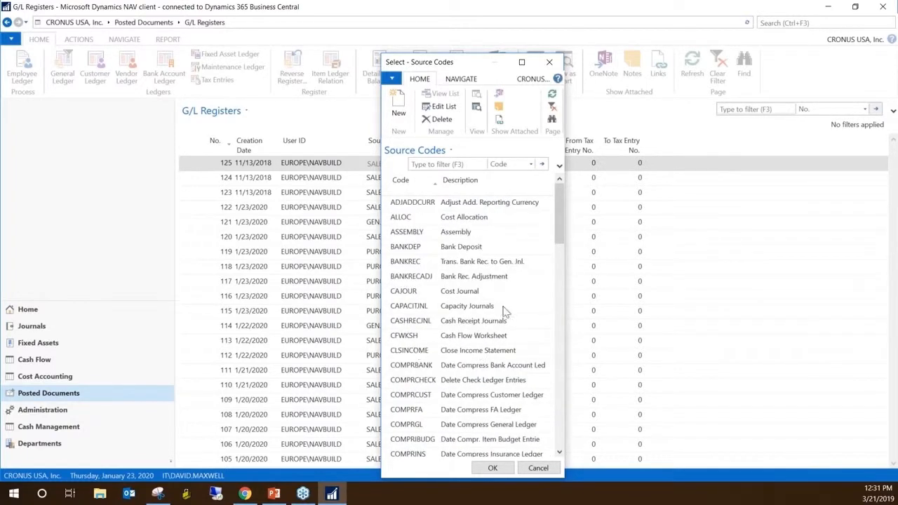
pyautogui.press('Escape')
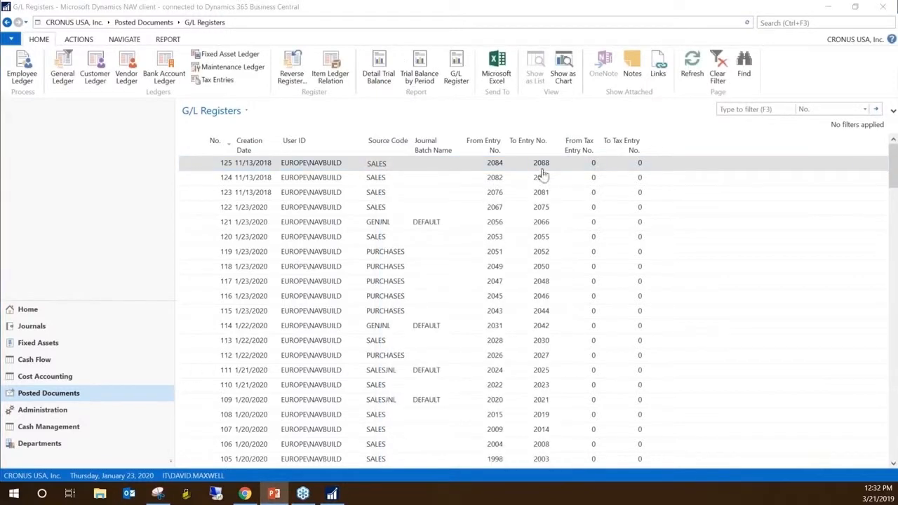
# Open the general ledger entries of G/L register 125 and look up the G/L accounts on the sales and customer lines
pyautogui.click(184, 167)
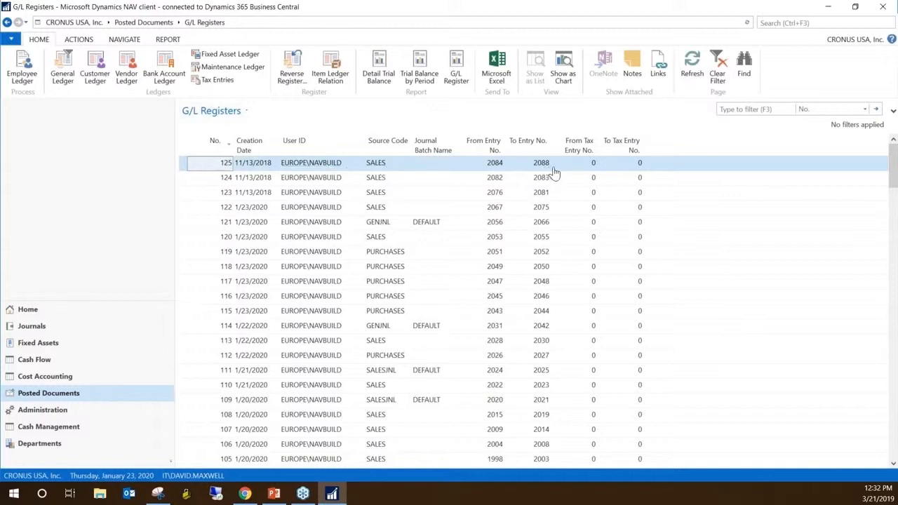
pyautogui.click(64, 73)
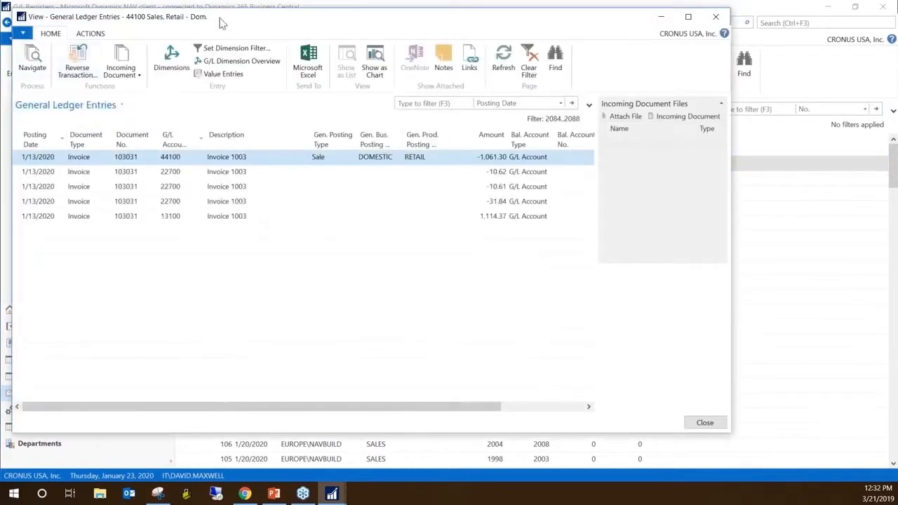
pyautogui.moveTo(219, 22); pyautogui.dragTo(257, 52)
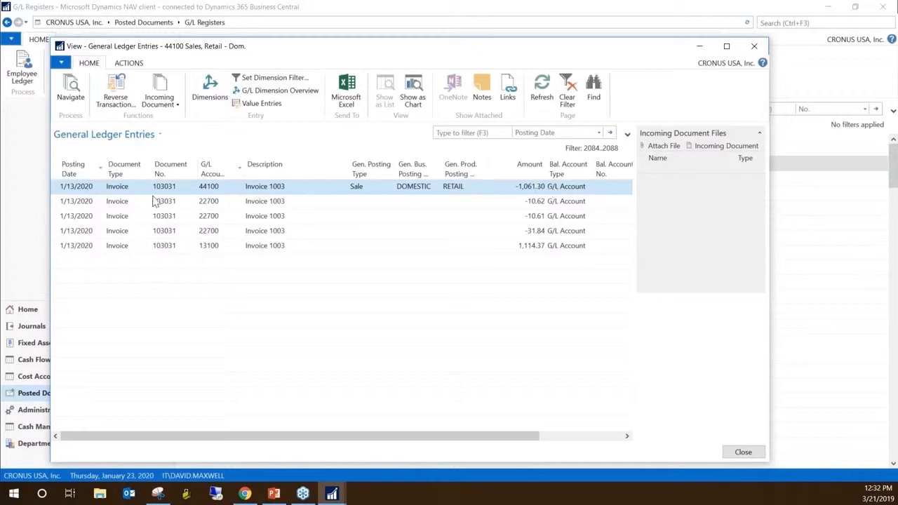
pyautogui.click(208, 187)
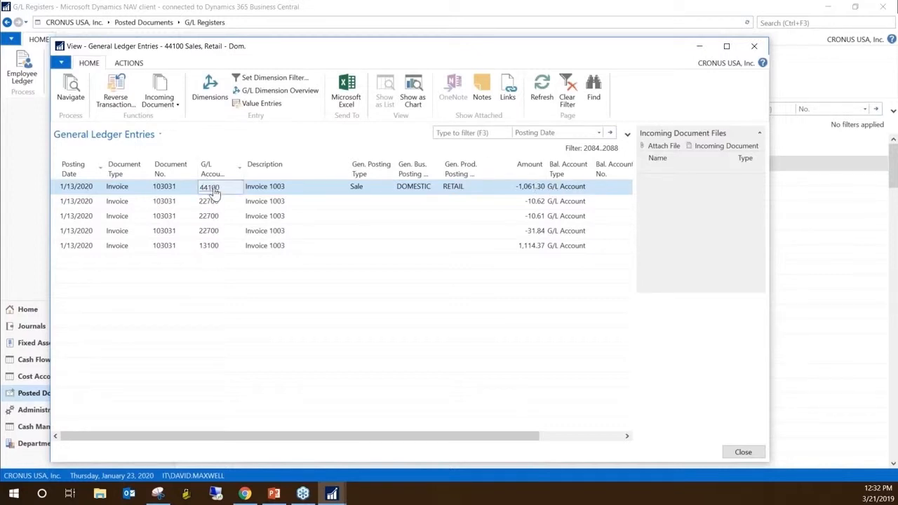
pyautogui.click(212, 189)
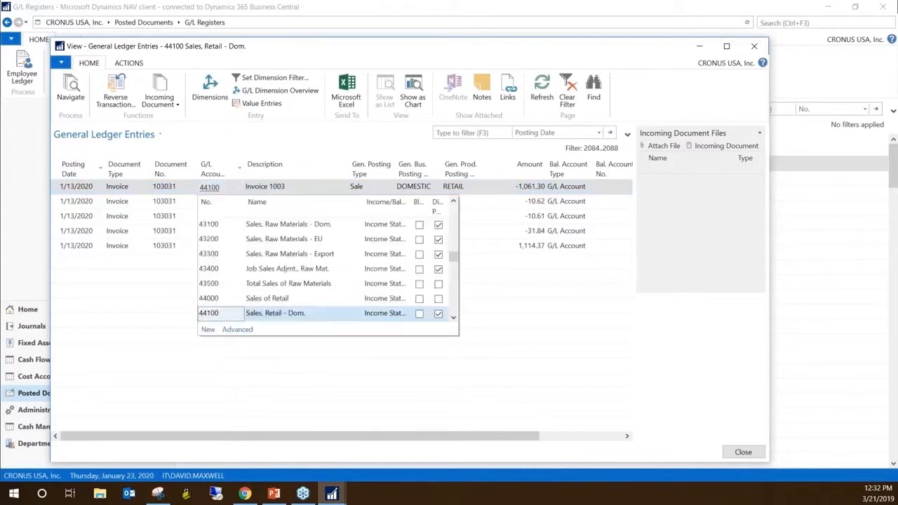
pyautogui.click(205, 252)
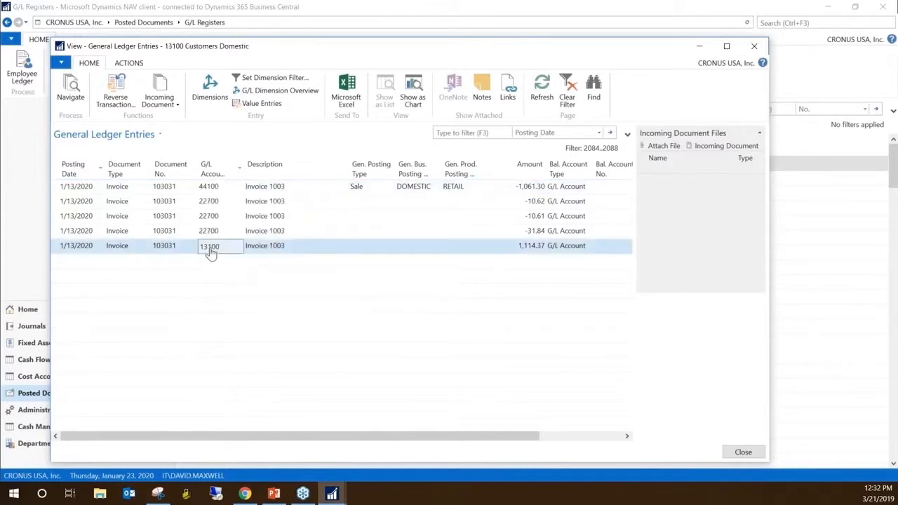
pyautogui.click(211, 251)
pyautogui.press('Escape')
# Examine the sales tax lines and the Entry No. column of the general ledger entries, and close the window
pyautogui.click(558, 202)
pyautogui.click(558, 231)
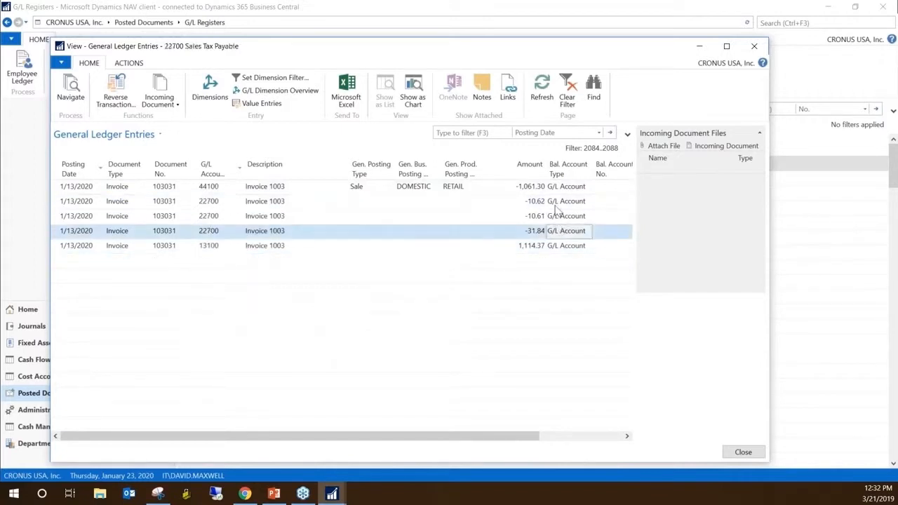
pyautogui.click(558, 204)
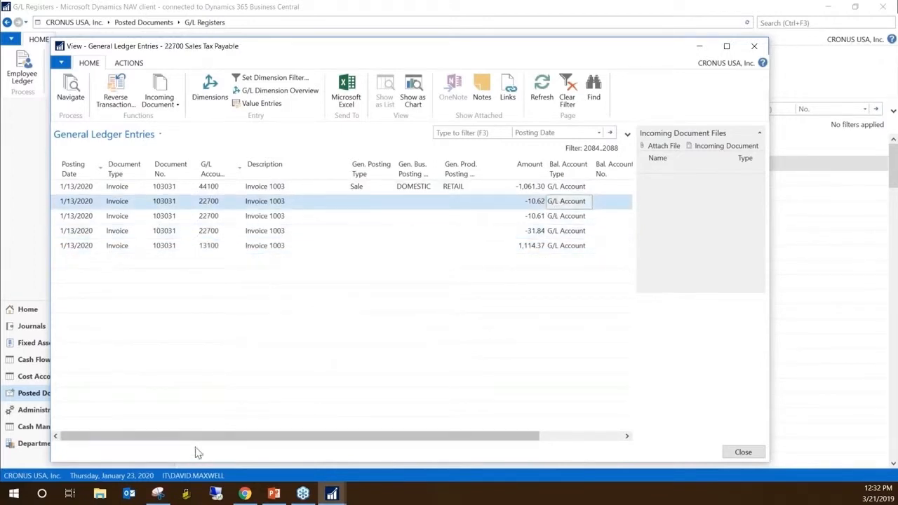
pyautogui.moveTo(201, 442); pyautogui.dragTo(312, 442)
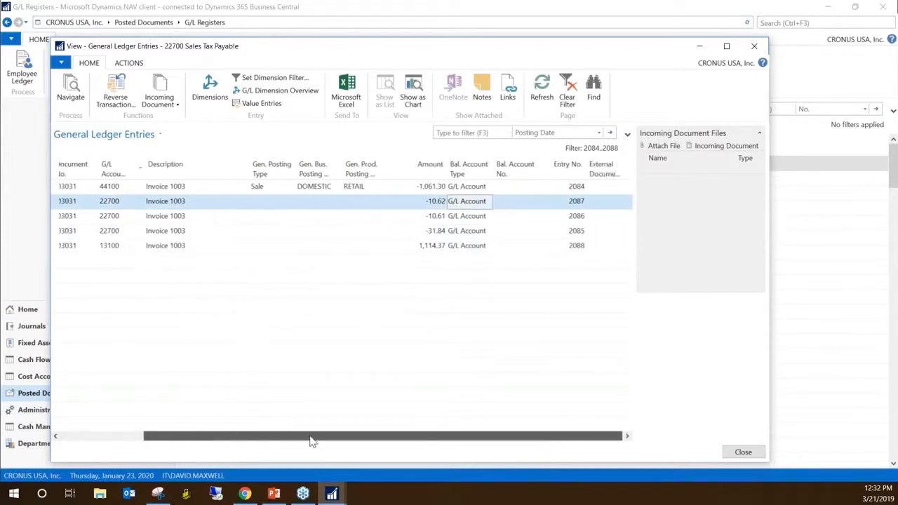
pyautogui.click(583, 187)
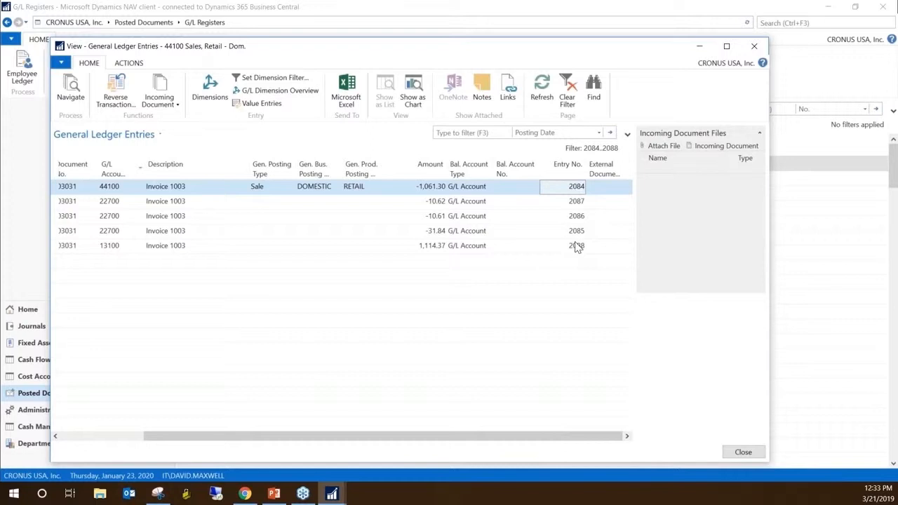
pyautogui.press('Escape')
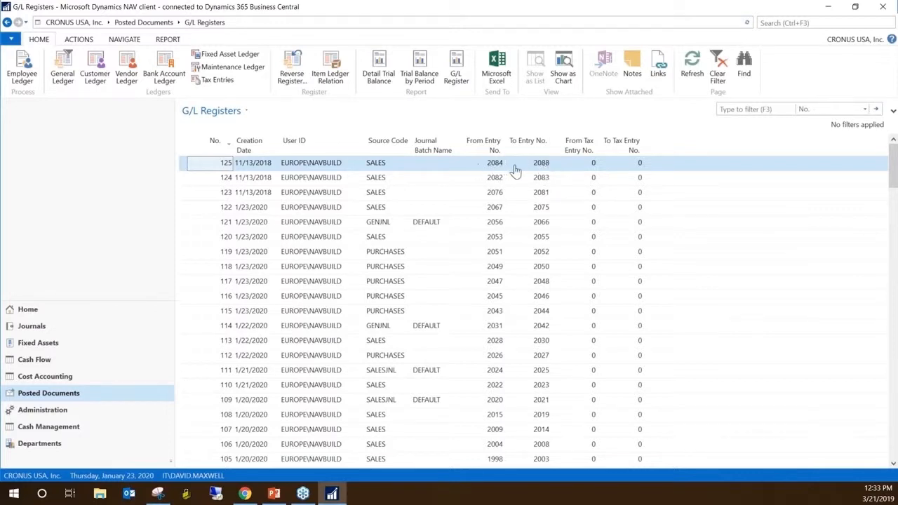
# Examine the source codes of the G/L registers from 124 down to 113 and the entry number range of register 107
pyautogui.click(378, 181)
pyautogui.click(380, 193)
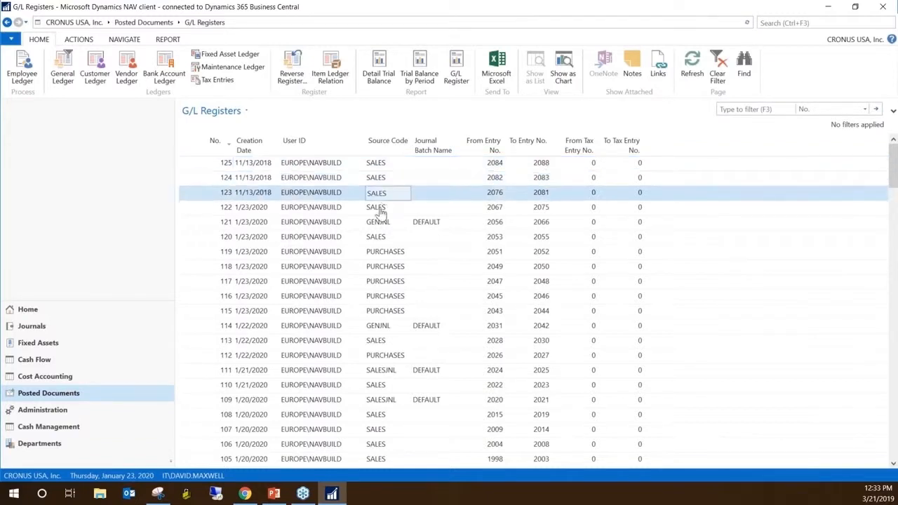
pyautogui.click(378, 207)
pyautogui.click(379, 222)
pyautogui.click(376, 237)
pyautogui.click(375, 251)
pyautogui.click(372, 266)
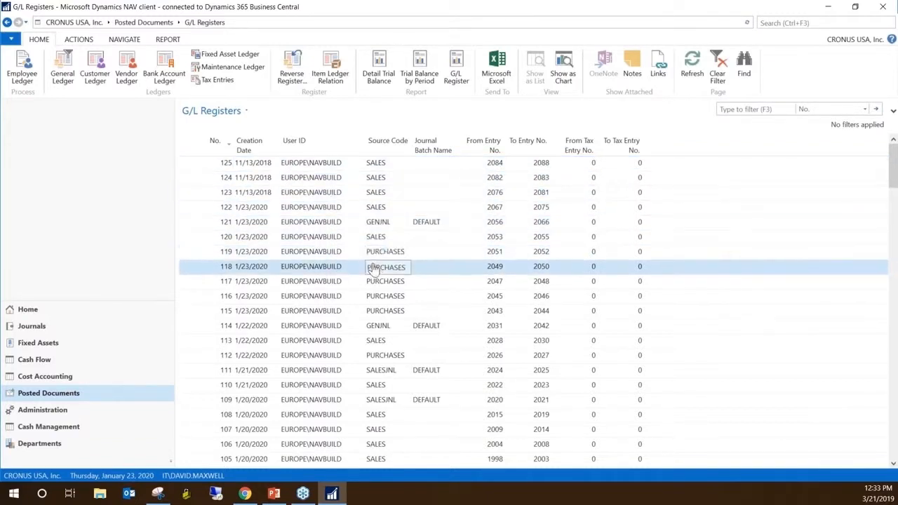
pyautogui.click(375, 282)
pyautogui.click(379, 296)
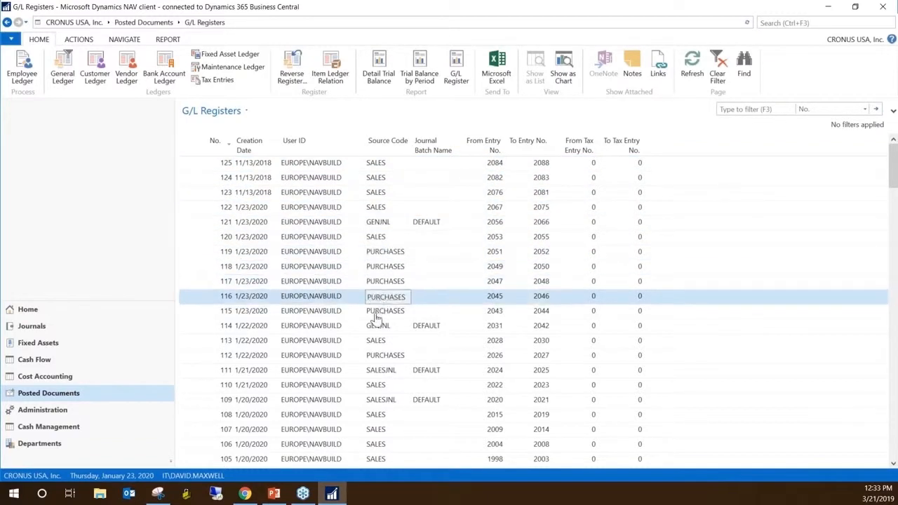
pyautogui.click(379, 311)
pyautogui.click(376, 326)
pyautogui.click(378, 341)
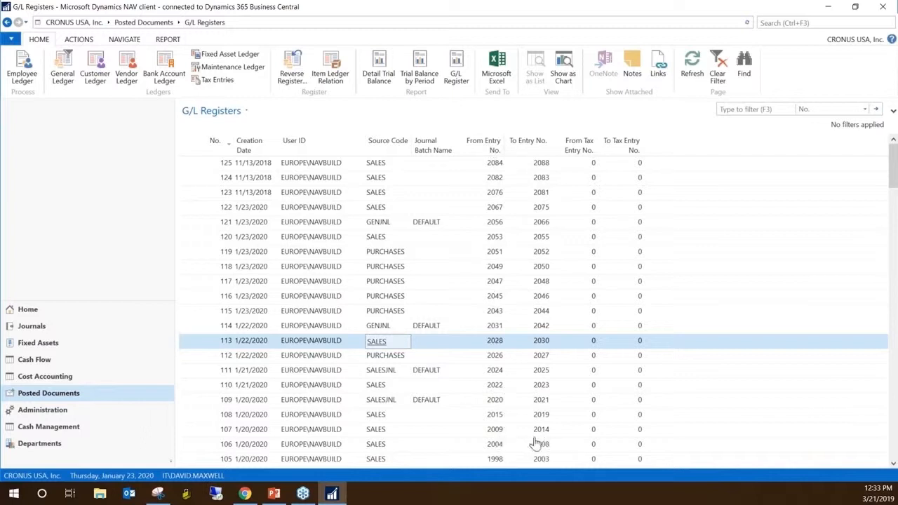
pyautogui.click(495, 433)
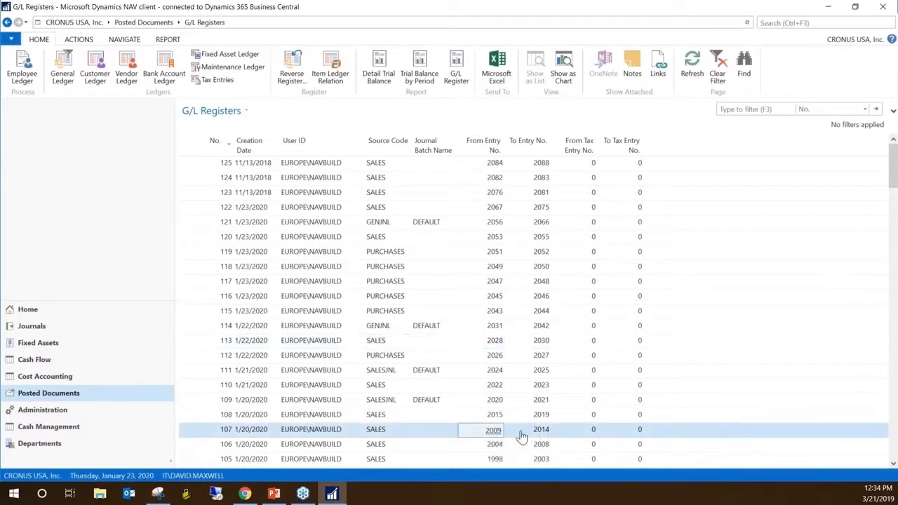
# Reopen the general ledger entries of G/L register 125 and examine the amounts, entry numbers and posting dates of its lines
pyautogui.click(507, 167)
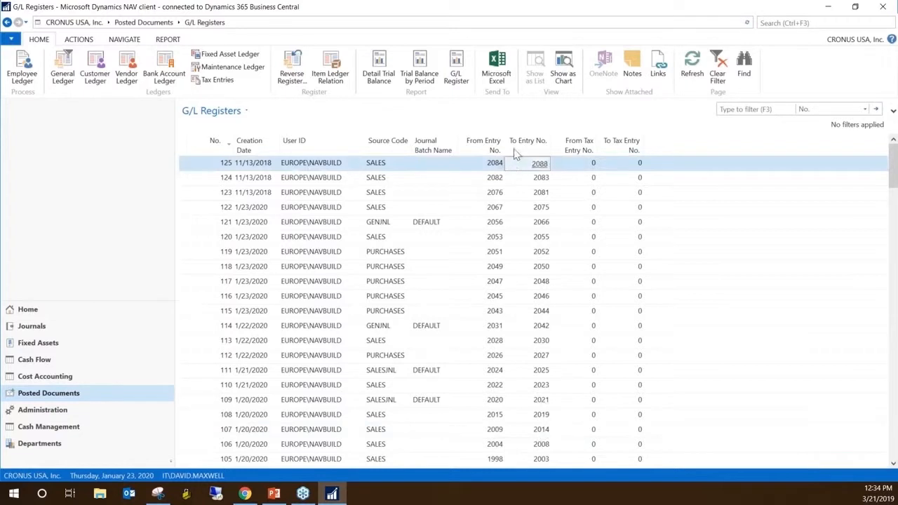
pyautogui.click(71, 66)
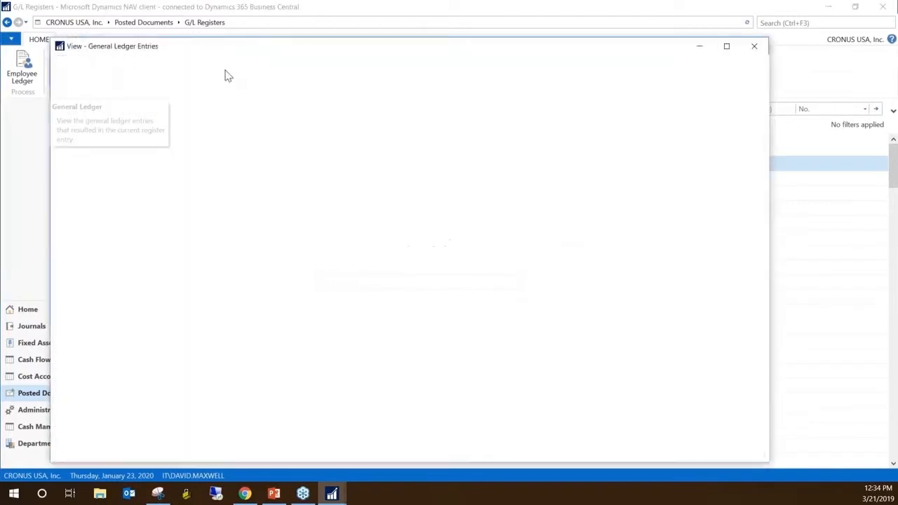
pyautogui.click(267, 232)
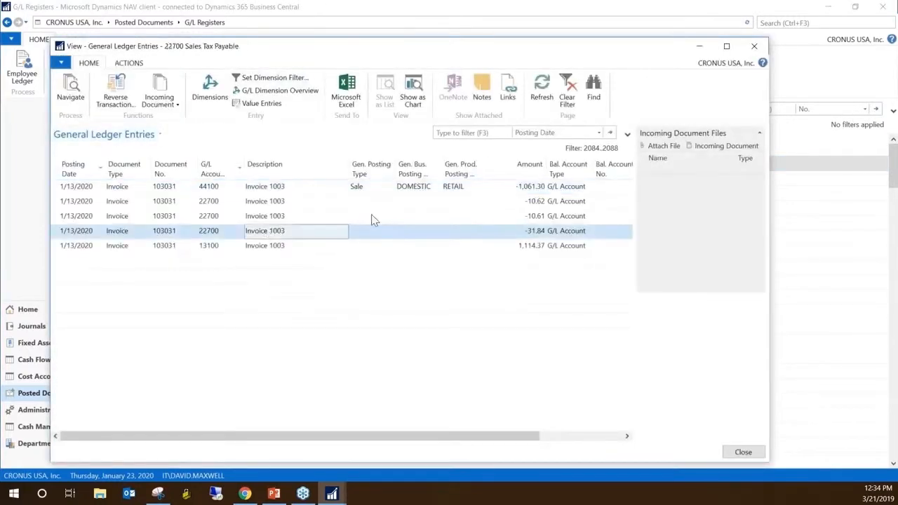
pyautogui.click(537, 250)
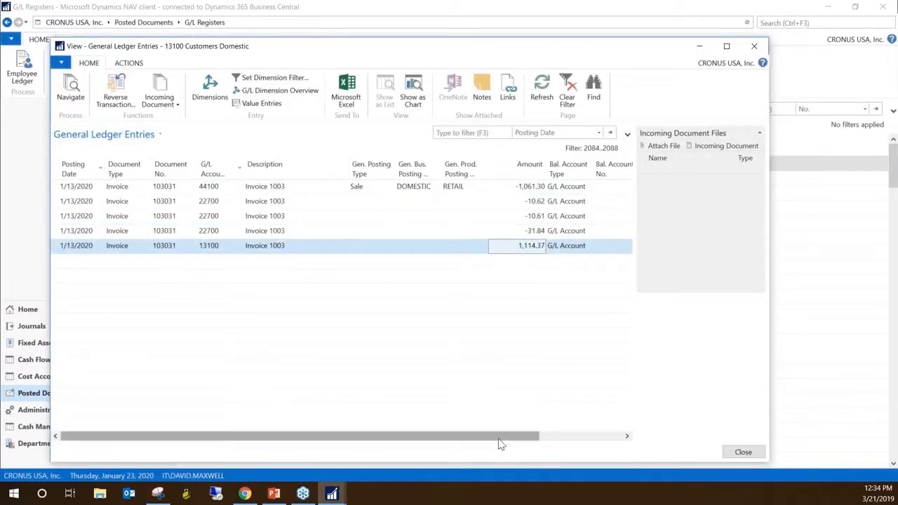
pyautogui.moveTo(497, 443); pyautogui.dragTo(582, 432)
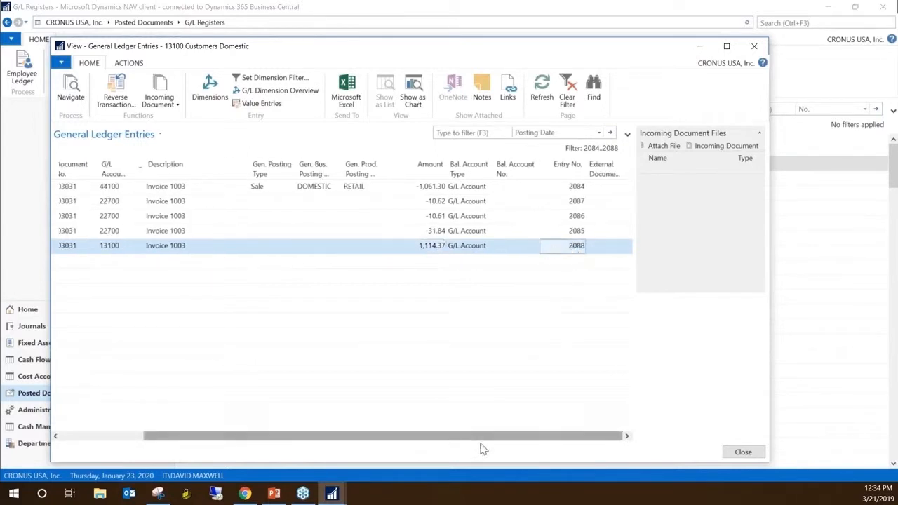
pyautogui.moveTo(495, 442); pyautogui.dragTo(279, 430)
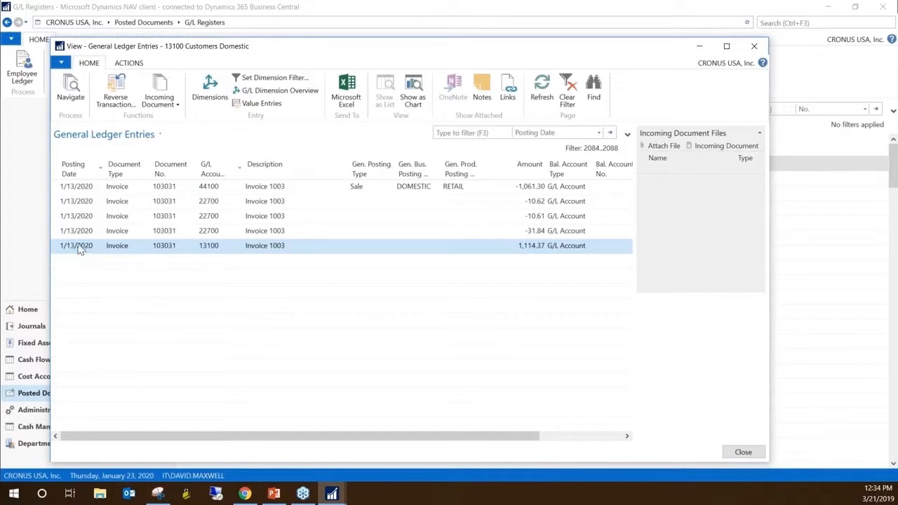
# Examine the Entry No. column of register 125's general ledger entries, close the window and select G/L register 116
pyautogui.moveTo(313, 435); pyautogui.dragTo(507, 439)
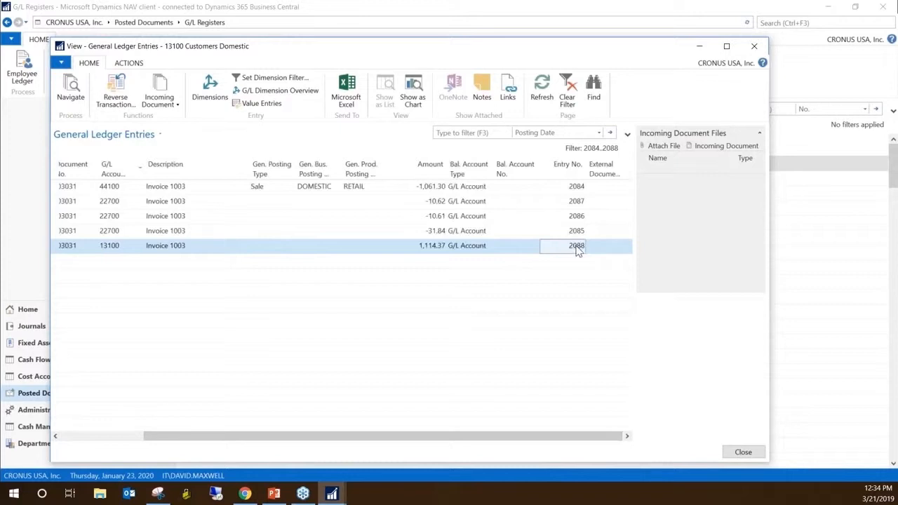
pyautogui.press('Escape')
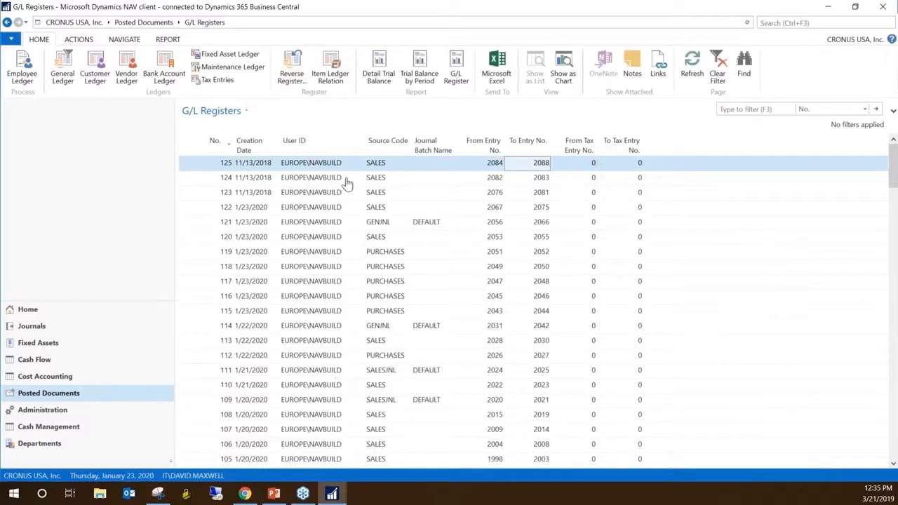
pyautogui.click(294, 298)
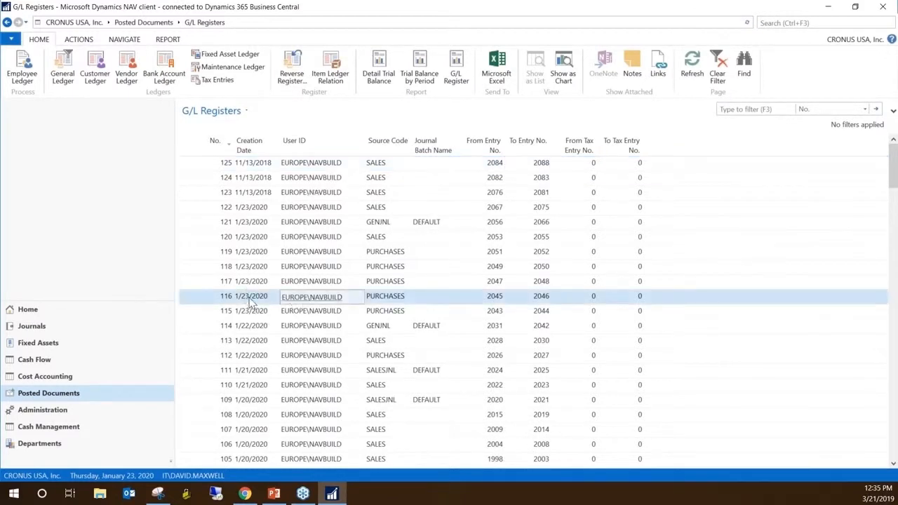
# View the general ledger entries of G/L register 125 once more and return to the register list
pyautogui.click(539, 164)
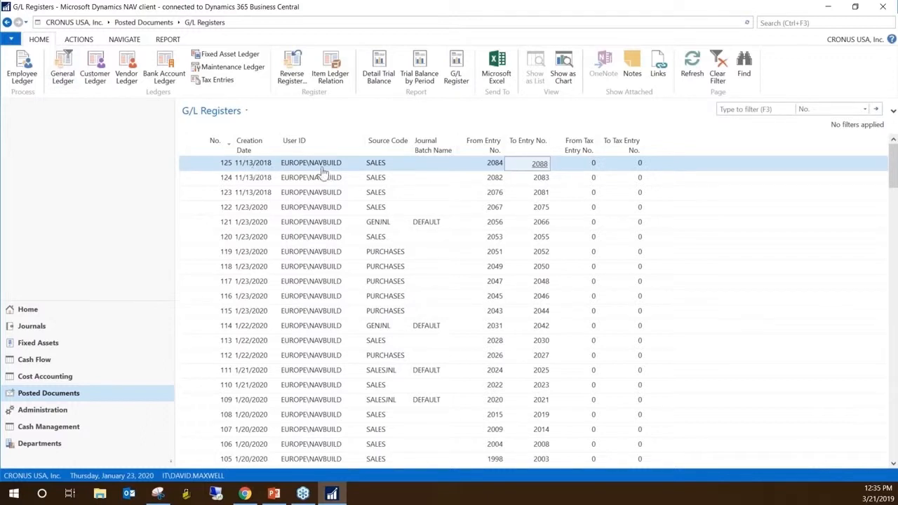
pyautogui.click(65, 70)
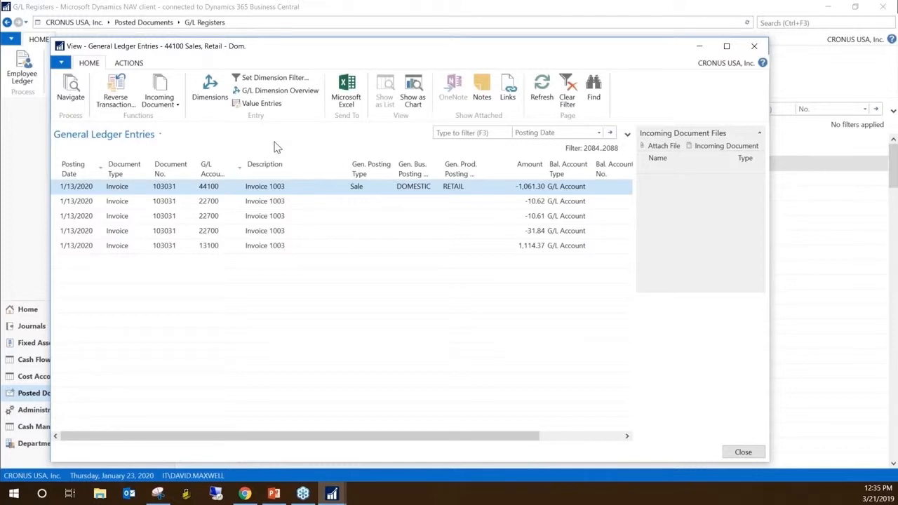
pyautogui.press('Escape')
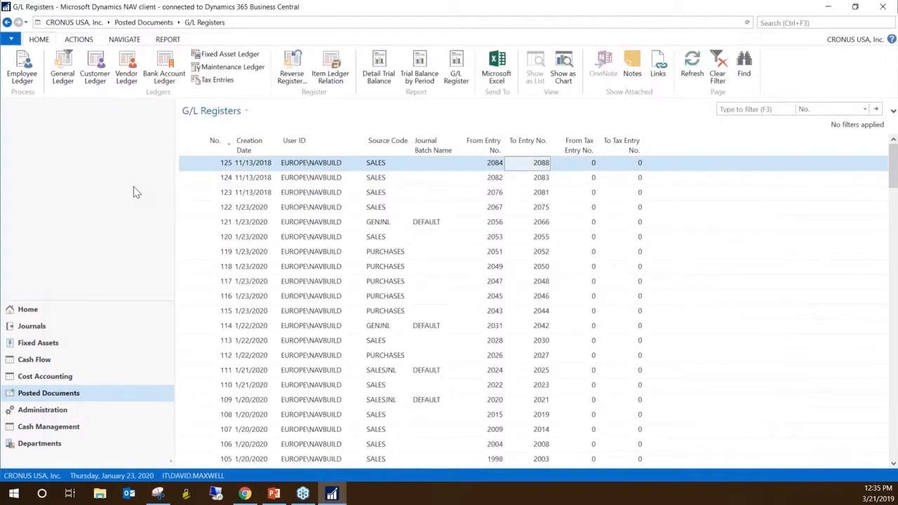
pyautogui.hotkey('alt', 'Tab')
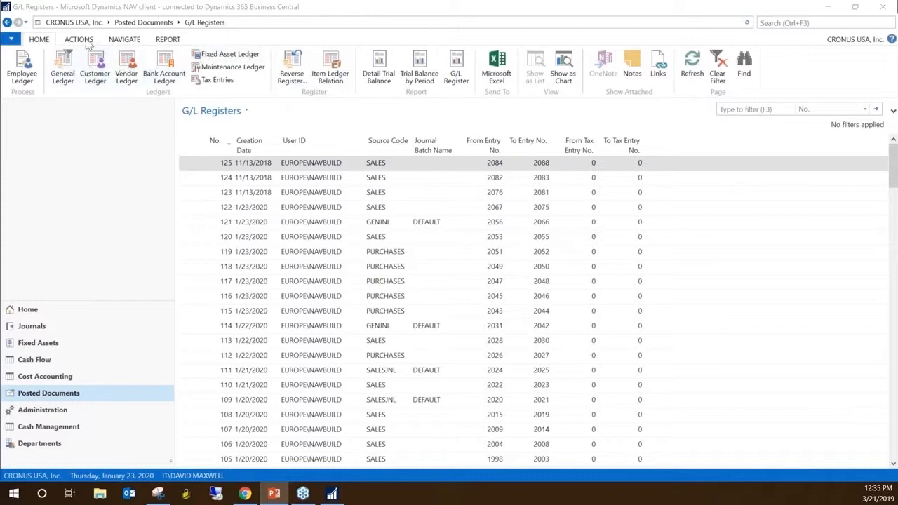
# View the customer ledger entries that belong to G/L register 125 and close them
pyautogui.click(124, 42)
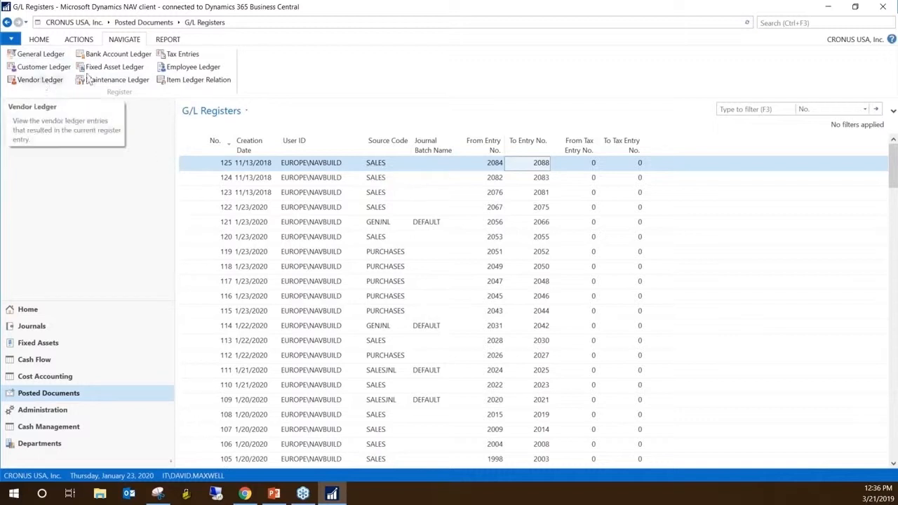
pyautogui.click(43, 66)
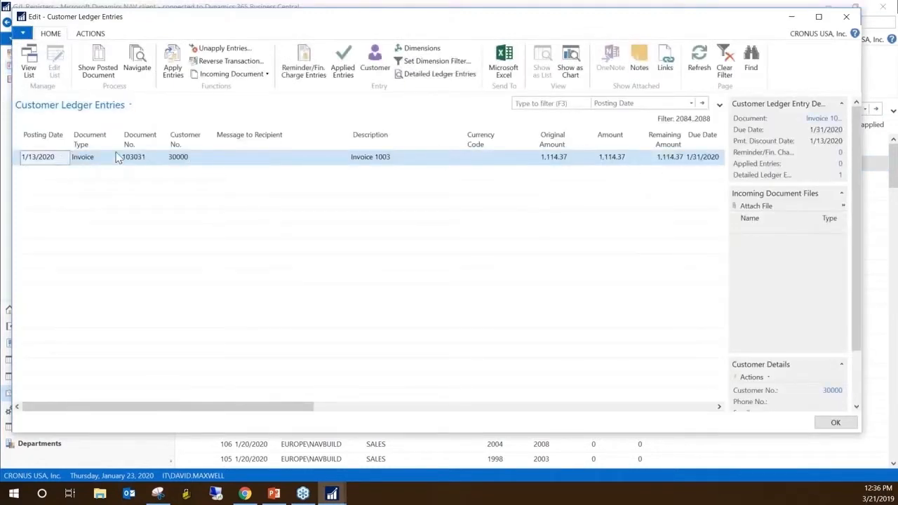
pyautogui.press('Escape')
# View the customer ledger entries of G/L register 121 with source code GENJNL and close them
pyautogui.click(377, 225)
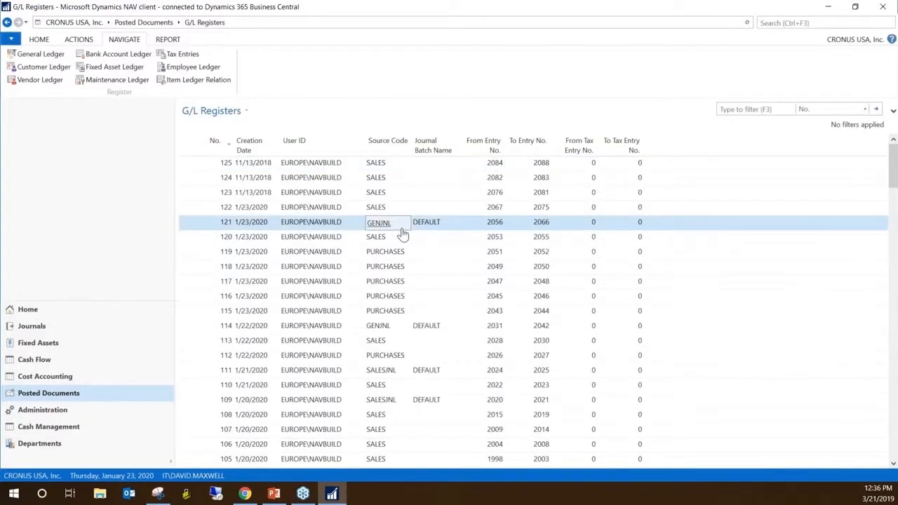
pyautogui.click(53, 71)
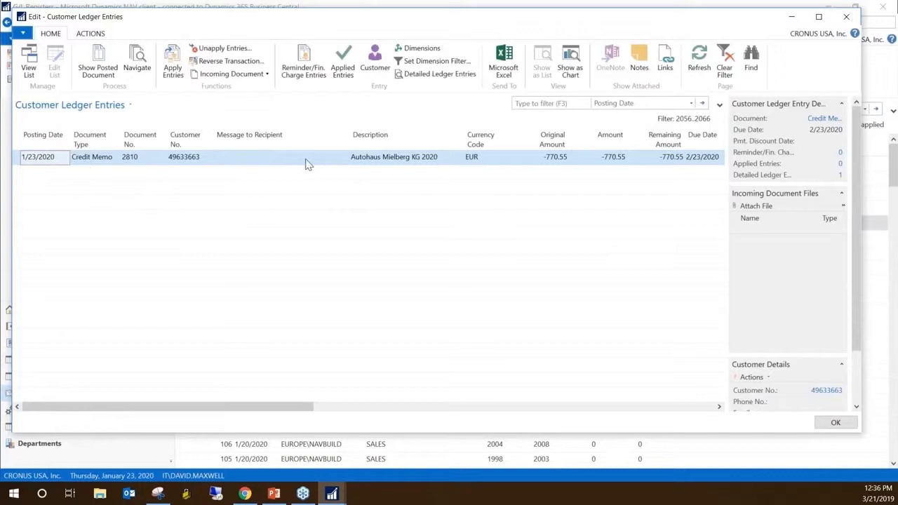
pyautogui.press('Escape')
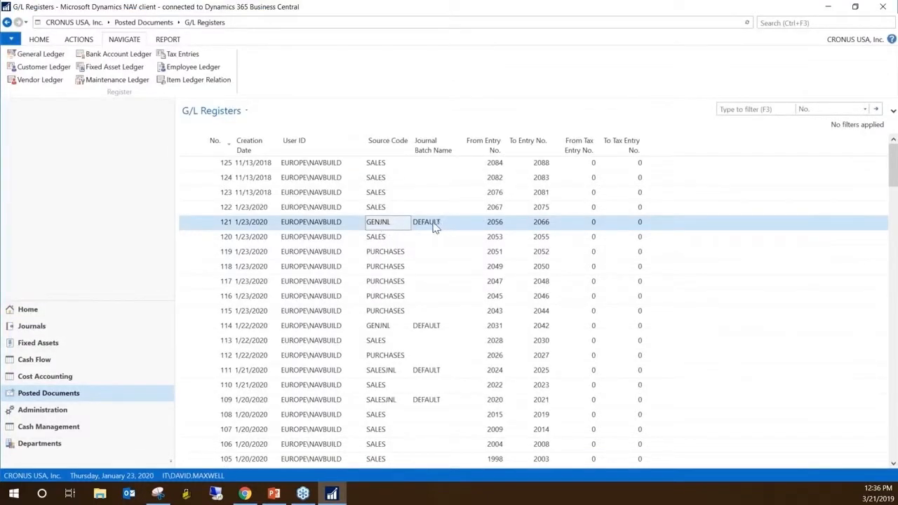
# Check G/L register 119 with source code PURCHASES for customer ledger entries and close the window
pyautogui.press('Down')
pyautogui.press('Down')
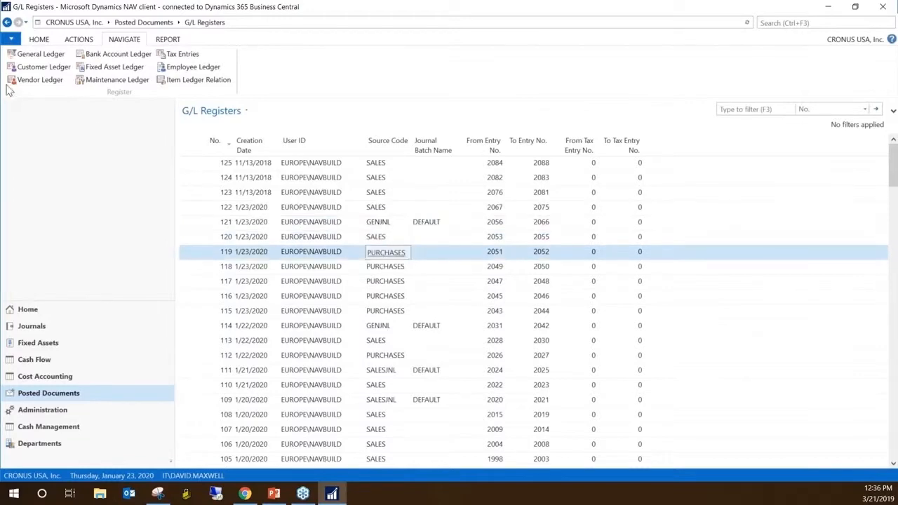
pyautogui.click(43, 67)
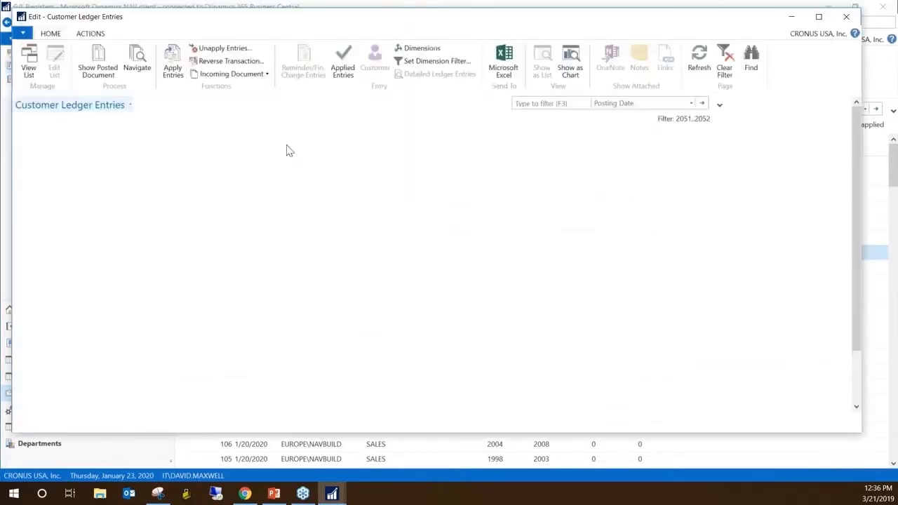
pyautogui.press('Escape')
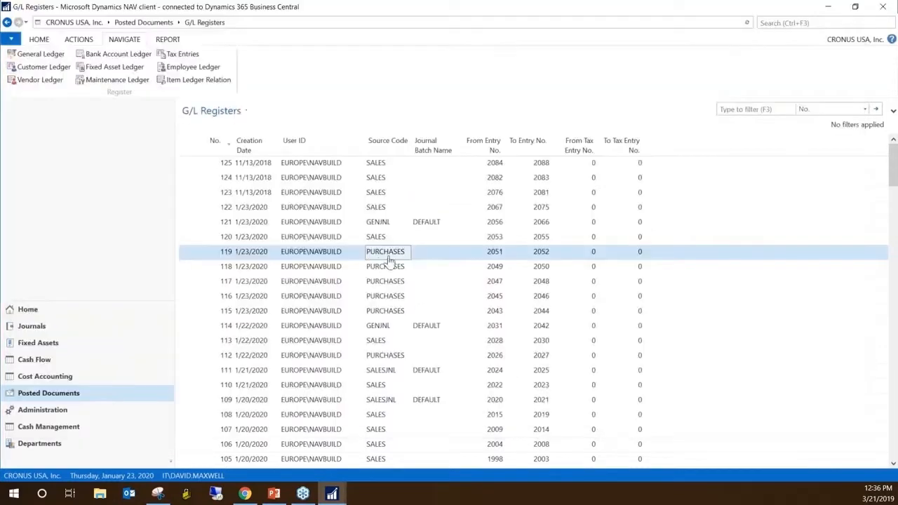
# Examine the source codes of the older G/L registers, including SALESJNL register 109, and return to the newest registers
pyautogui.scroll(-2, 381, 398)
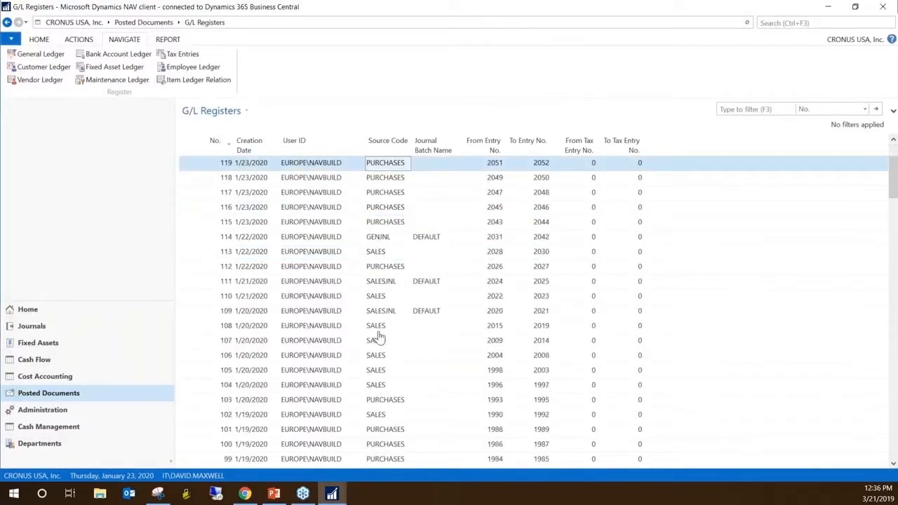
pyautogui.click(381, 314)
pyautogui.scroll(-5, 390, 421)
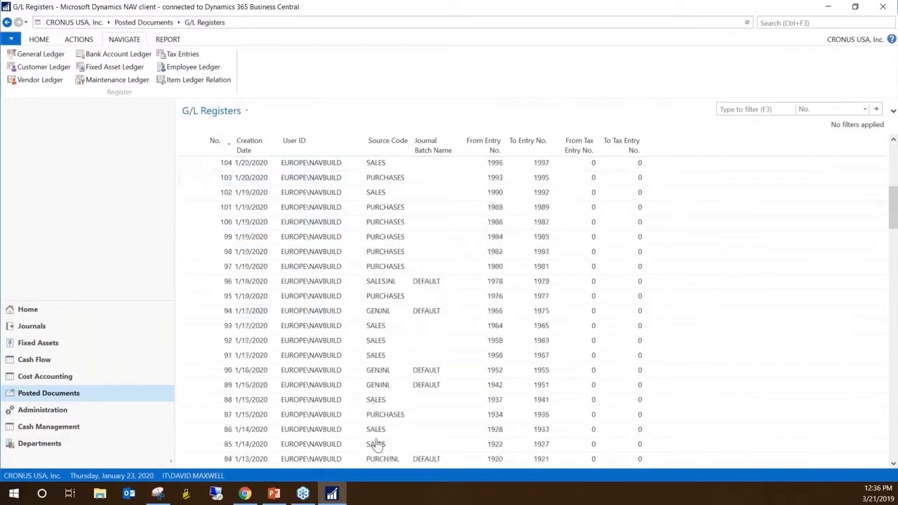
pyautogui.scroll(-4, 370, 421)
pyautogui.scroll(4, 372, 365)
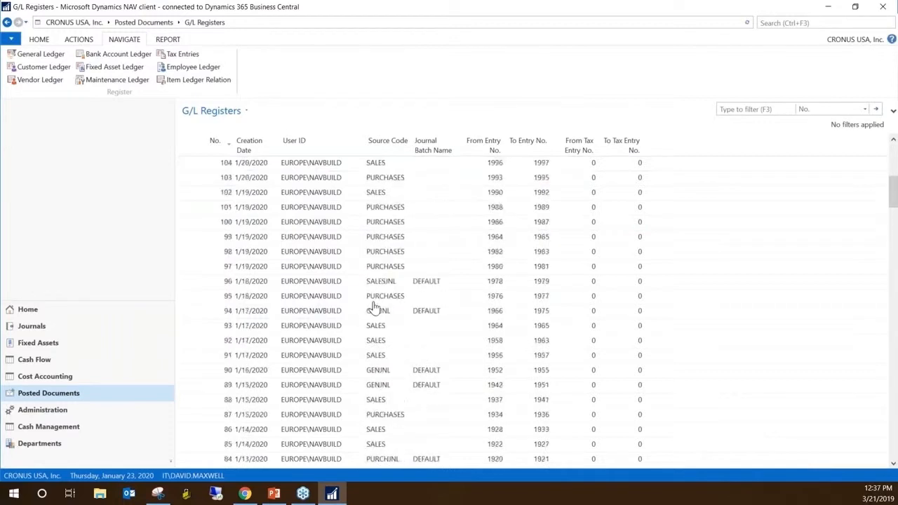
pyautogui.scroll(7, 374, 309)
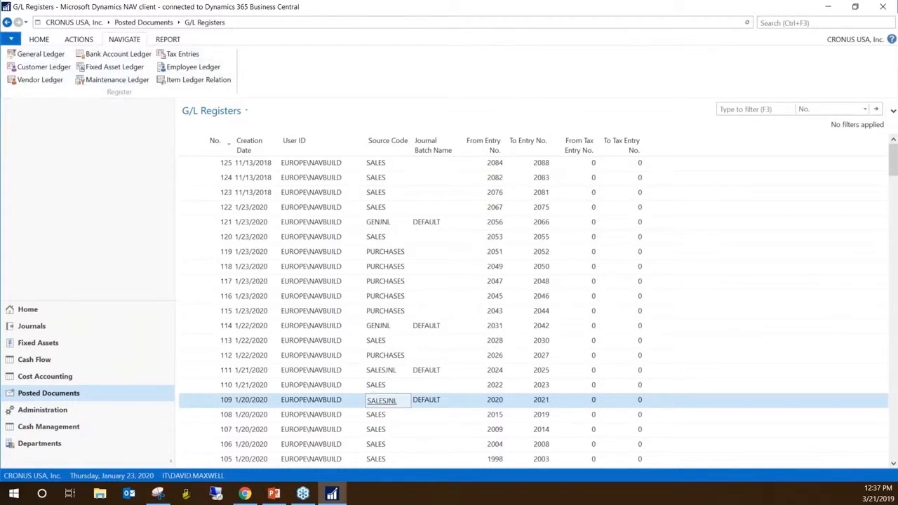
# Preview the G/L Register report for register No. 121, examine its journal lines and close the preview
pyautogui.click(172, 41)
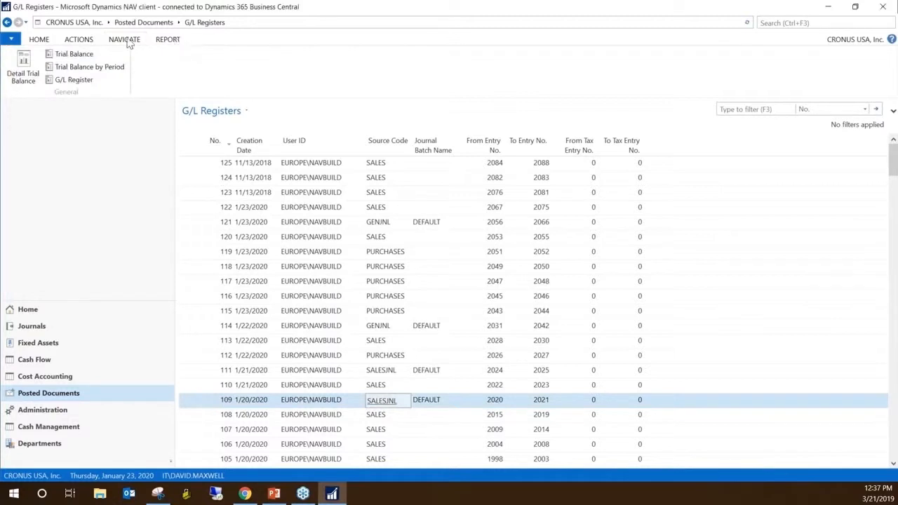
pyautogui.click(76, 80)
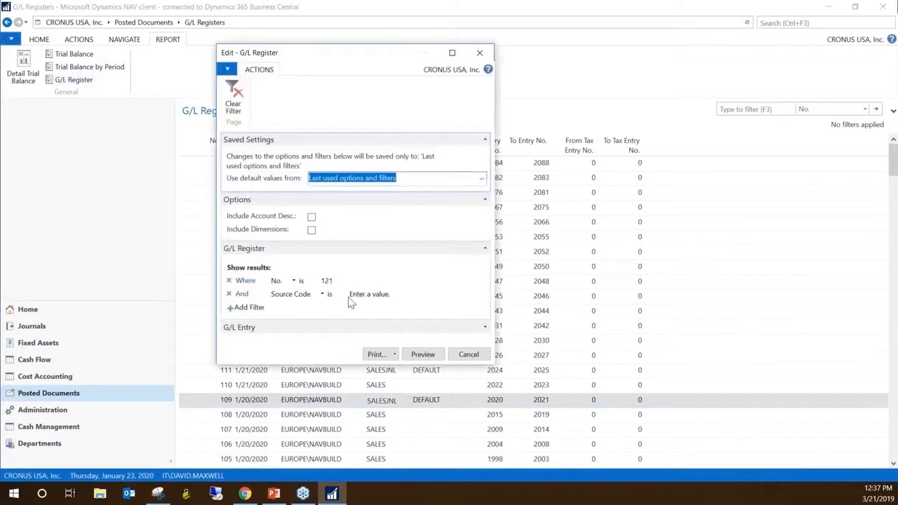
pyautogui.moveTo(497, 362); pyautogui.dragTo(603, 372)
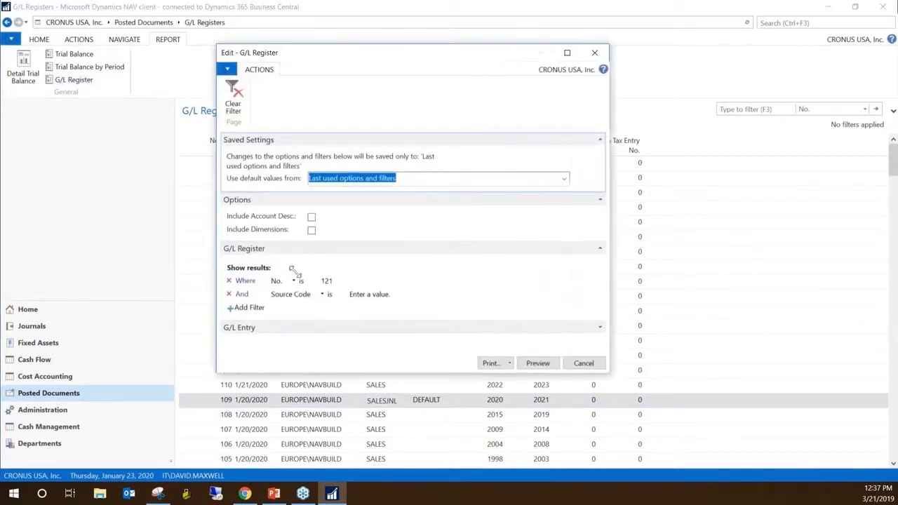
pyautogui.click(355, 282)
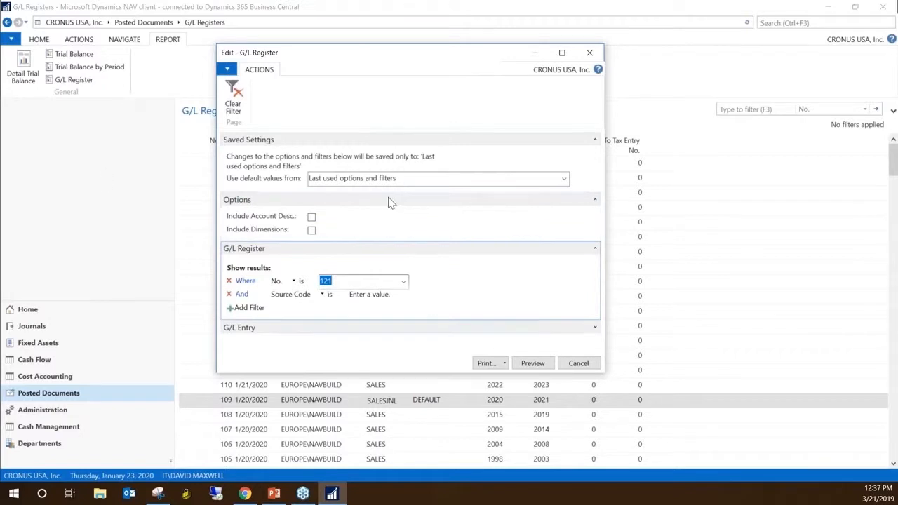
pyautogui.click(533, 365)
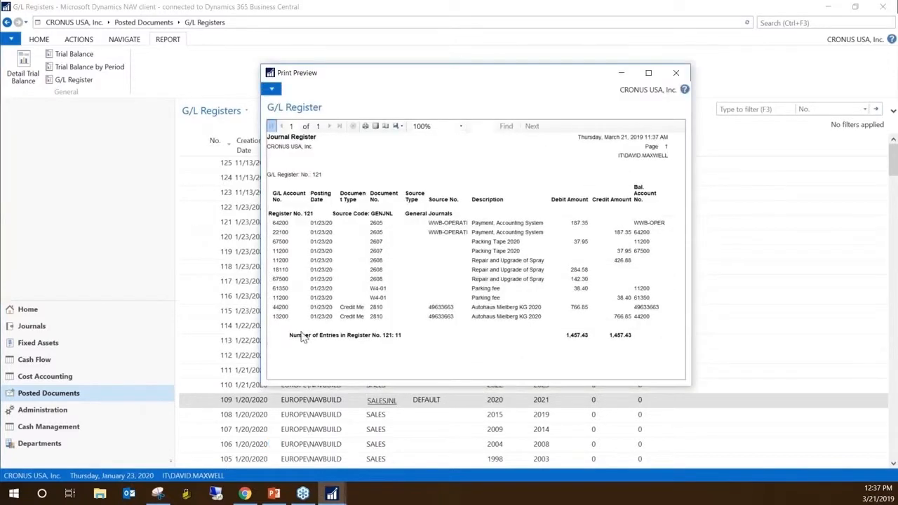
pyautogui.moveTo(512, 80); pyautogui.dragTo(408, 69)
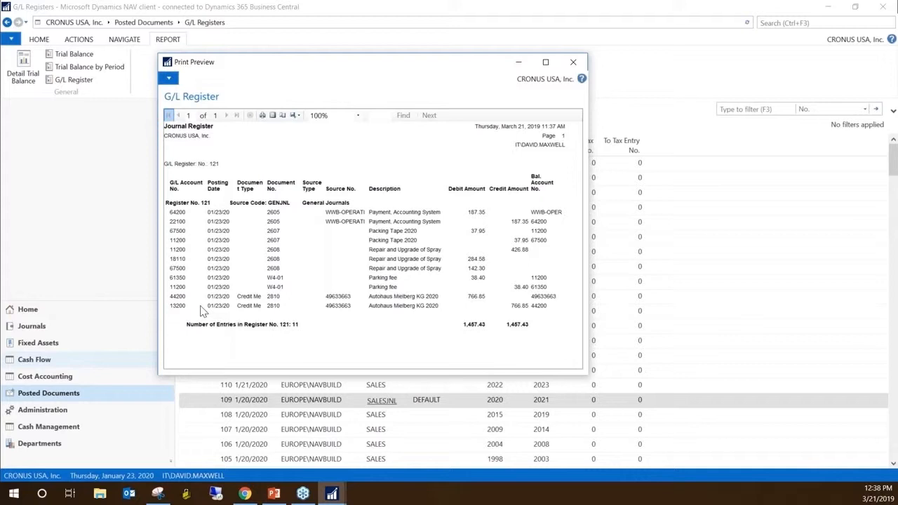
pyautogui.click(569, 68)
pyautogui.click(569, 66)
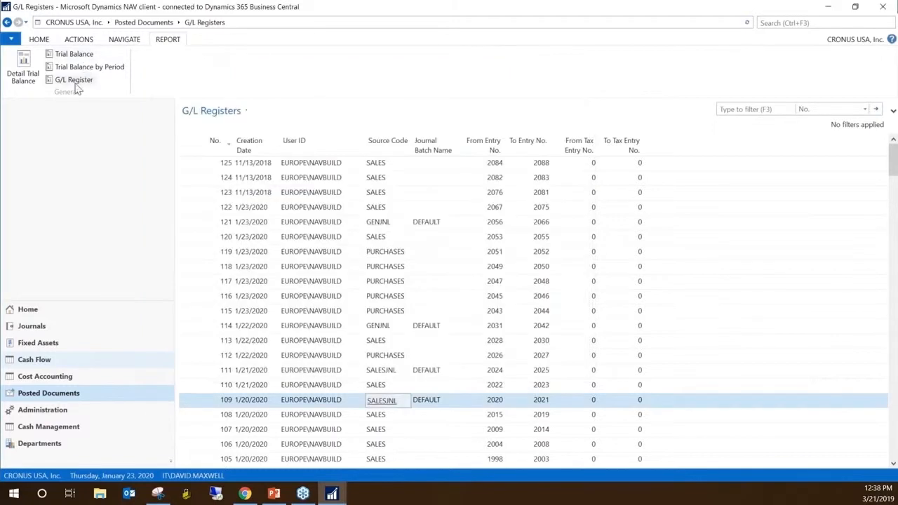
# Reopen the G/L Register report request, clear its register No. filter and cancel the report
pyautogui.click(73, 82)
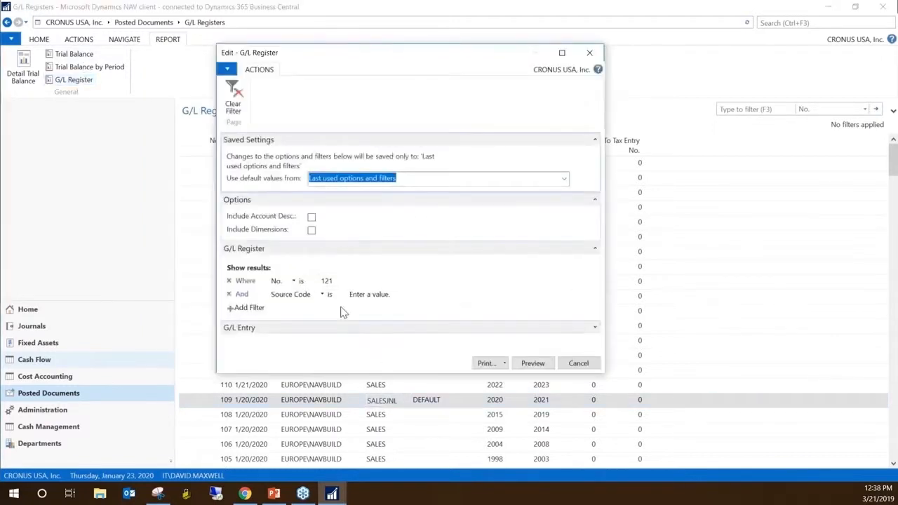
pyautogui.click(357, 283)
pyautogui.press('BackSpace')
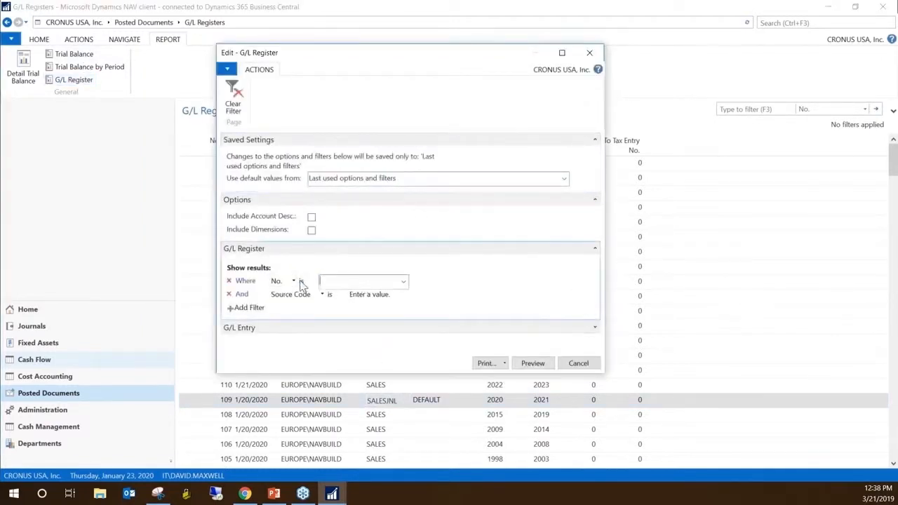
pyautogui.press('Tab')
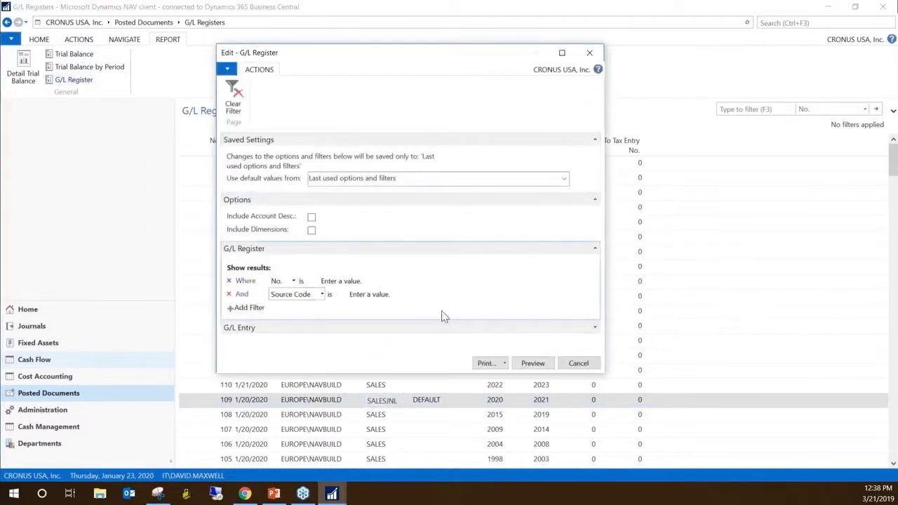
pyautogui.click(579, 365)
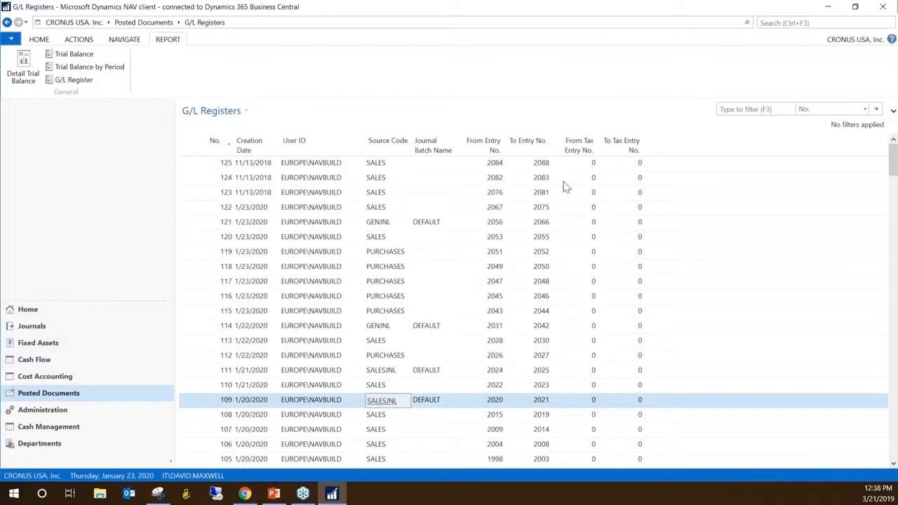
# Search for "Register" and examine the register pages and reports offered for the ledgers, assets, items, warehouse, jobs and resources
pyautogui.hotkey('alt', 'Tab')
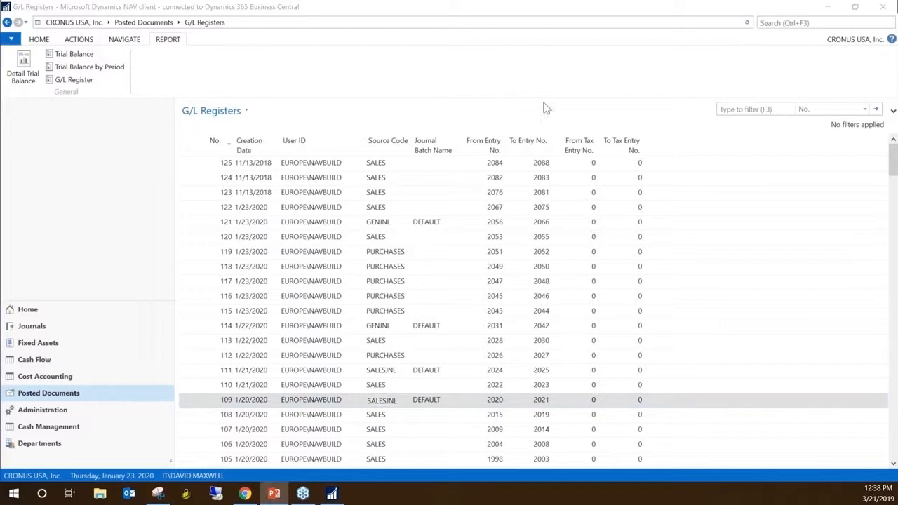
pyautogui.click(794, 23)
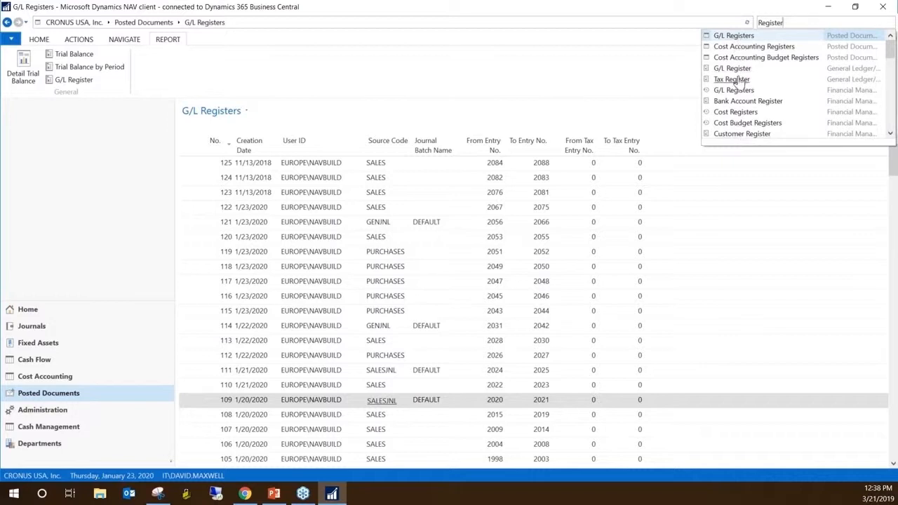
pyautogui.scroll(-1, 744, 83)
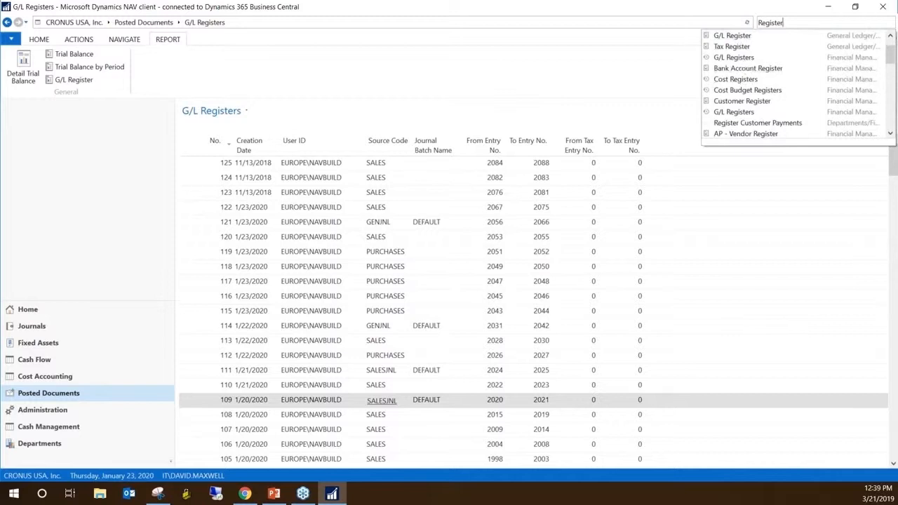
pyautogui.scroll(-4, 743, 80)
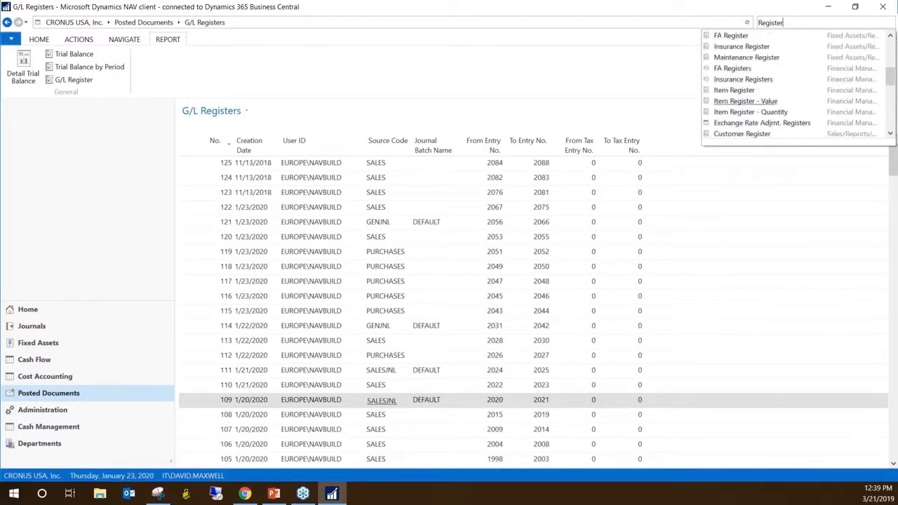
pyautogui.scroll(-2, 740, 75)
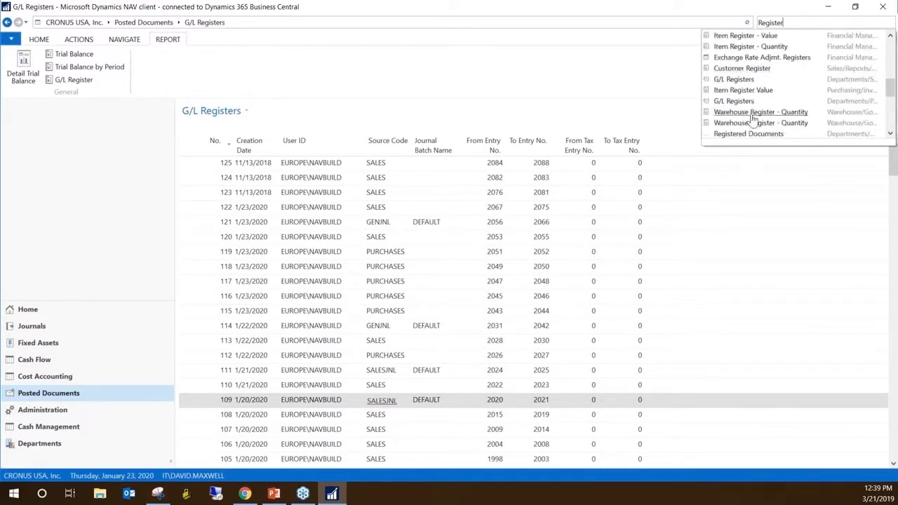
pyautogui.scroll(-2, 750, 112)
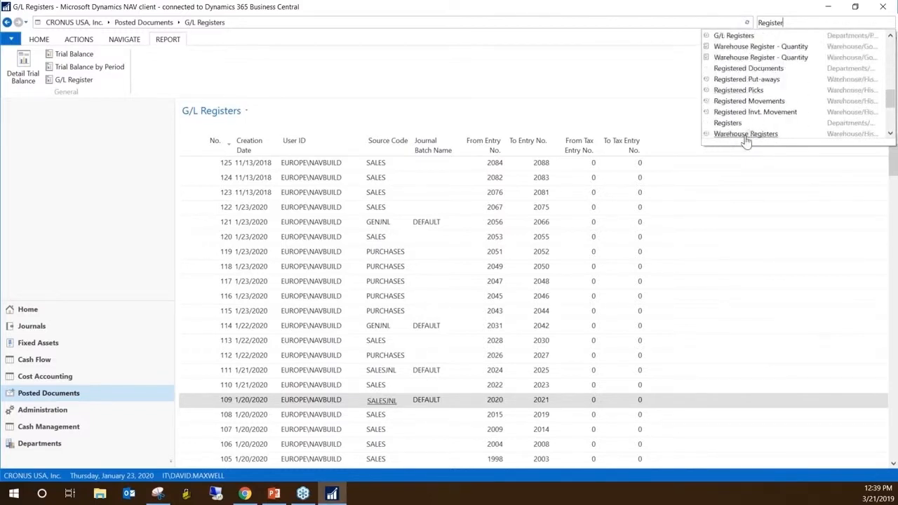
pyautogui.scroll(-3, 744, 141)
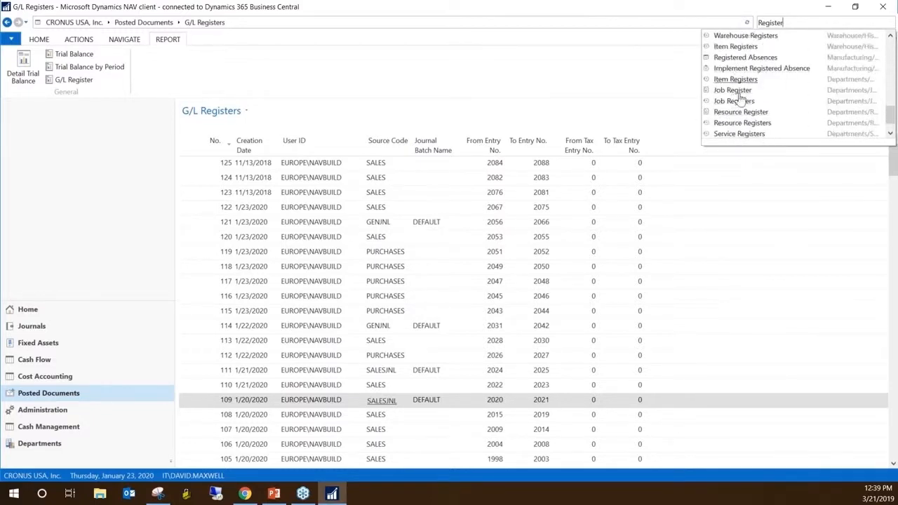
pyautogui.scroll(-1, 741, 99)
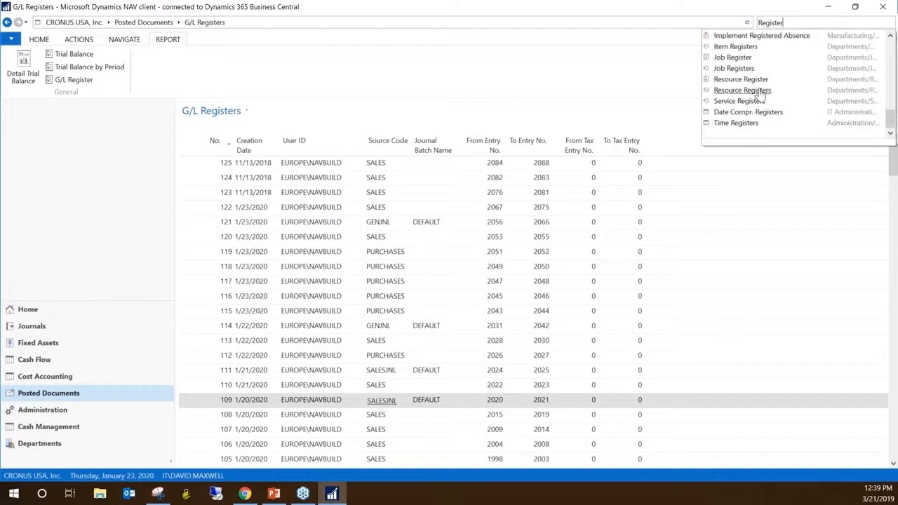
pyautogui.click(744, 91)
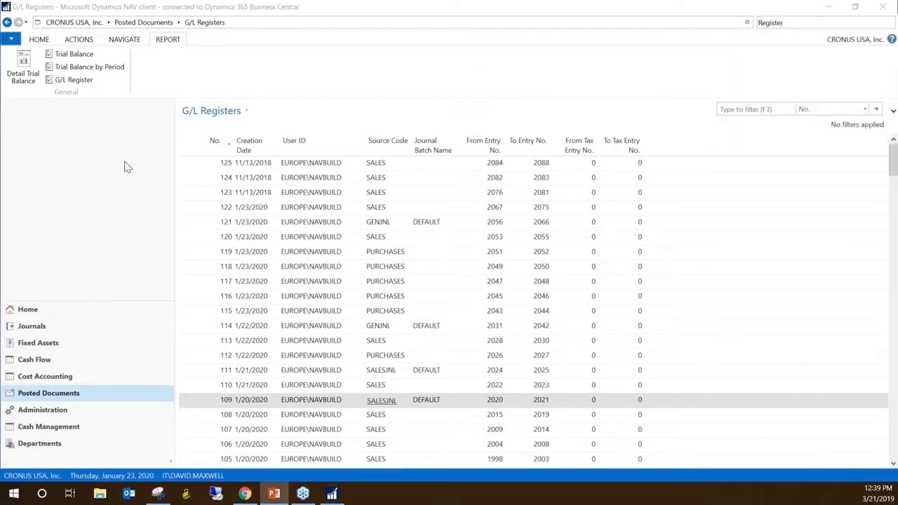
# Open the general ledger entries of G/L register 120 and view their columns through the entry numbers
pyautogui.click(323, 238)
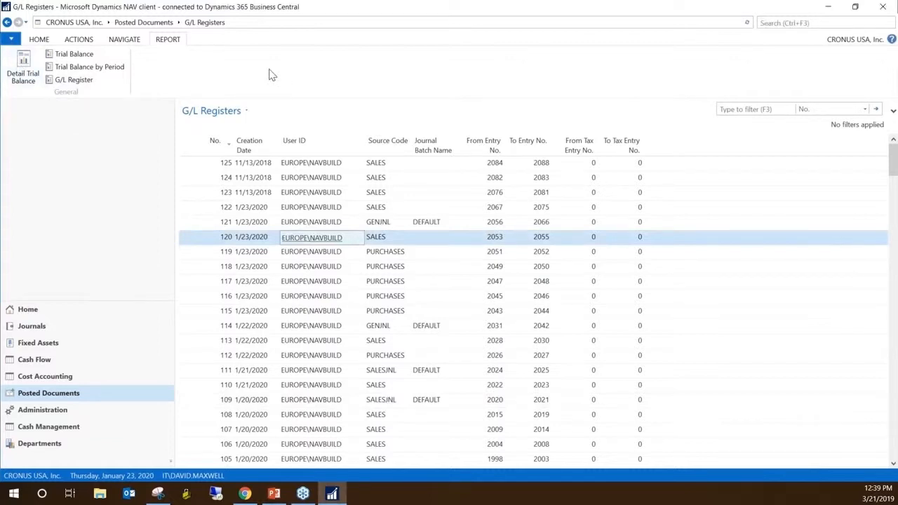
pyautogui.click(42, 40)
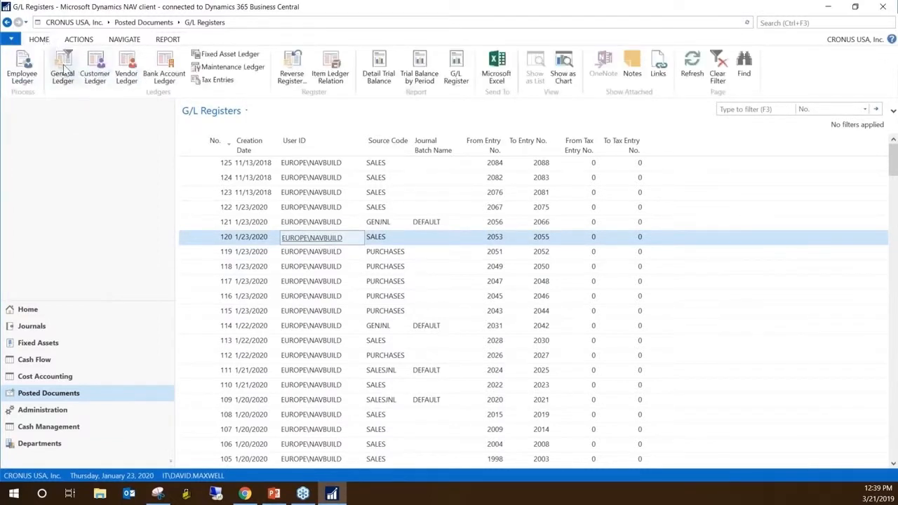
pyautogui.click(63, 70)
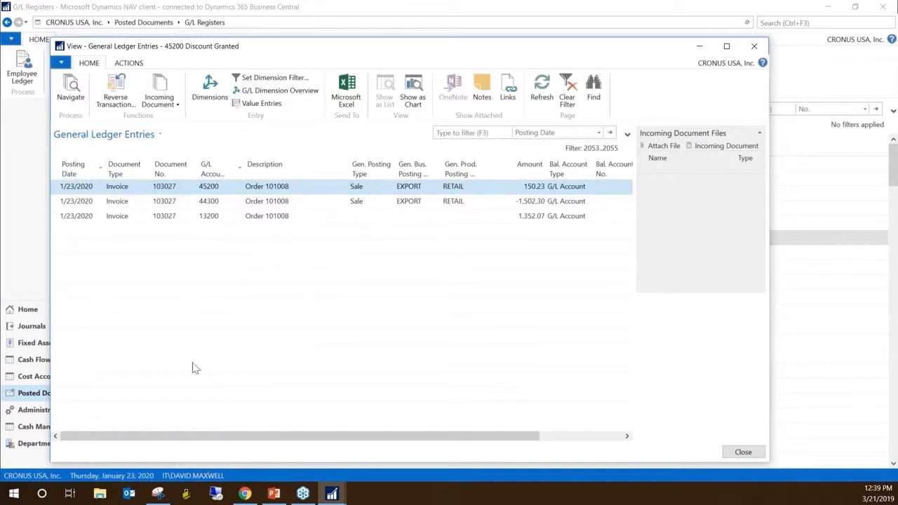
pyautogui.moveTo(295, 438); pyautogui.dragTo(379, 440)
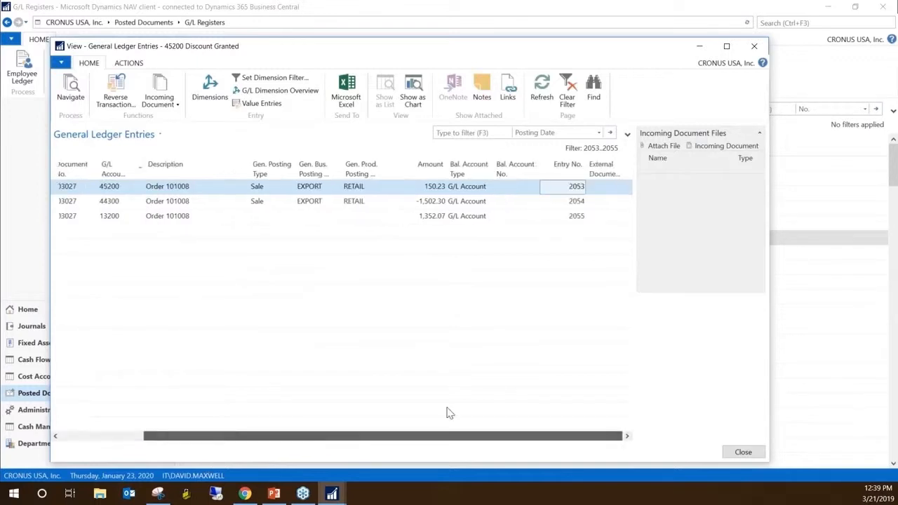
# Add the Source Code and User ID columns to the General Ledger Entries list, apply the customization and close the window
pyautogui.rightClick(418, 171)
pyautogui.click(470, 211)
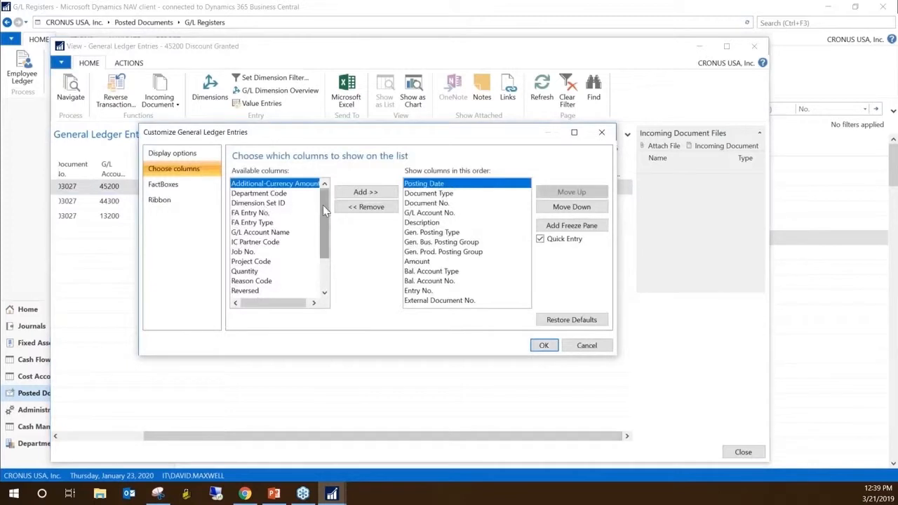
pyautogui.moveTo(325, 204); pyautogui.dragTo(329, 246)
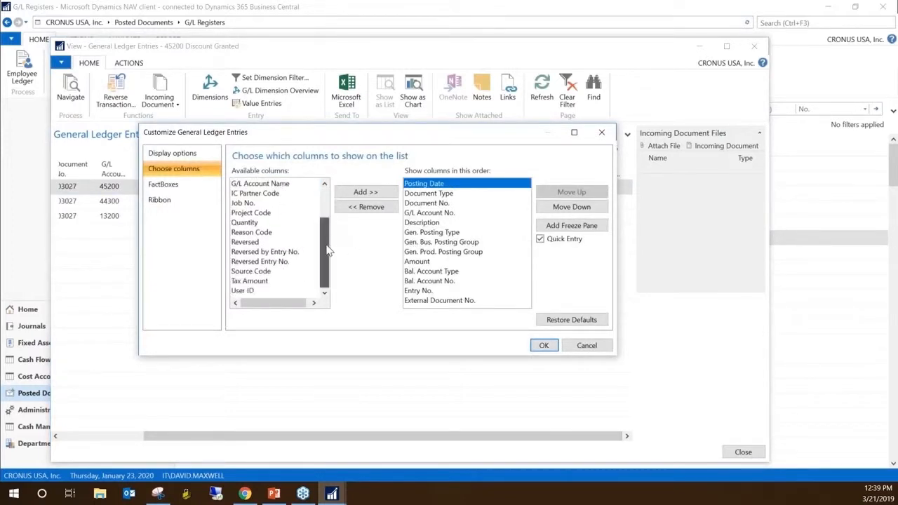
pyautogui.click(246, 292)
pyautogui.click(267, 273)
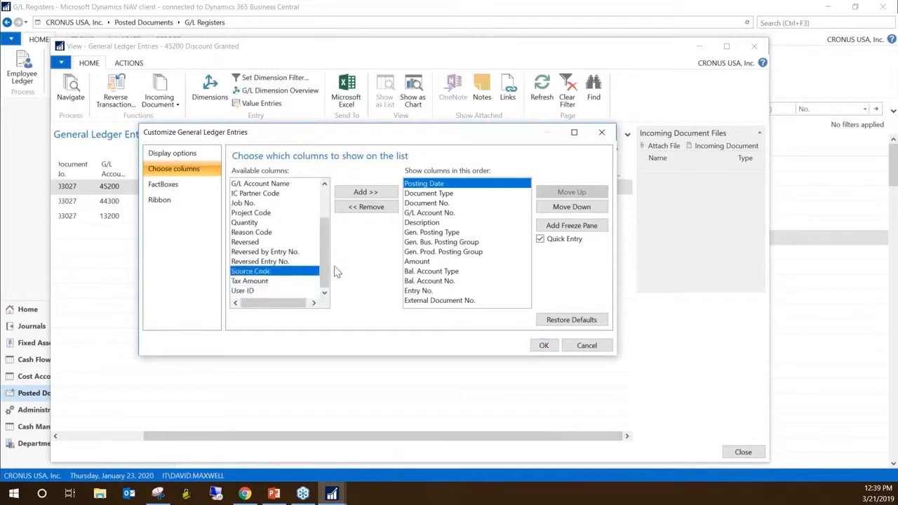
pyautogui.click(377, 191)
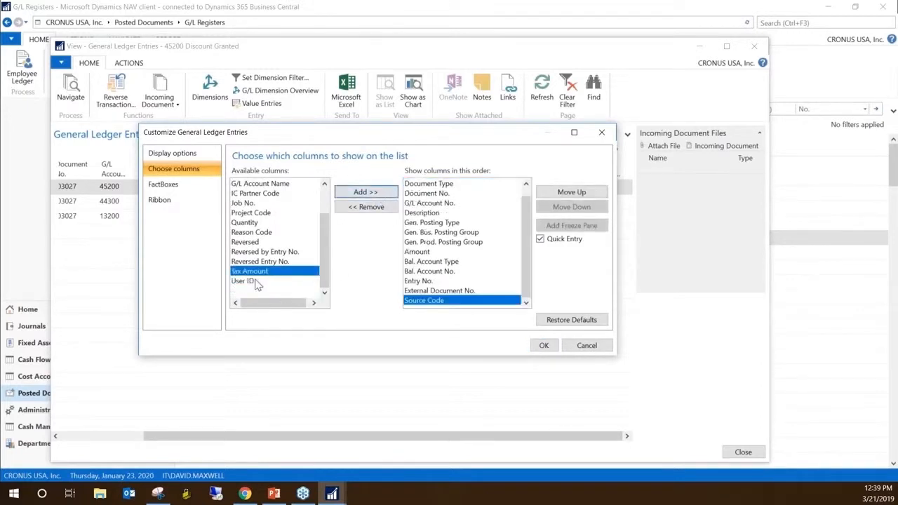
pyautogui.click(256, 281)
pyautogui.click(361, 193)
pyautogui.click(544, 345)
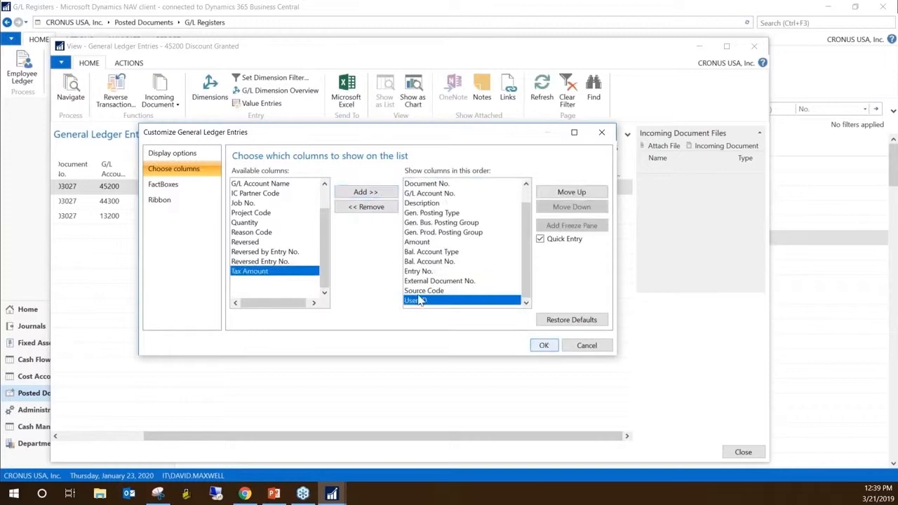
pyautogui.click(497, 273)
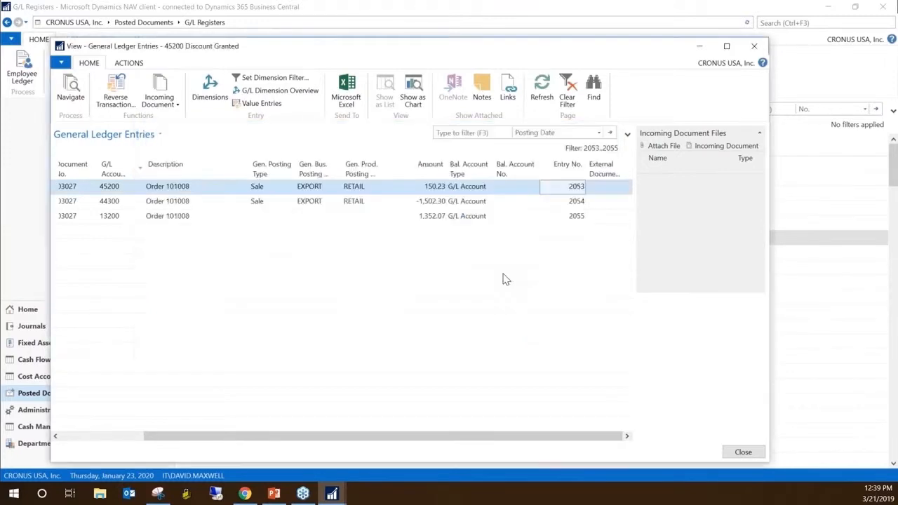
pyautogui.press('Escape')
# Reopen register 120's general ledger entries, widen the list, check the Source Code and User ID columns, and close the window
pyautogui.click(67, 76)
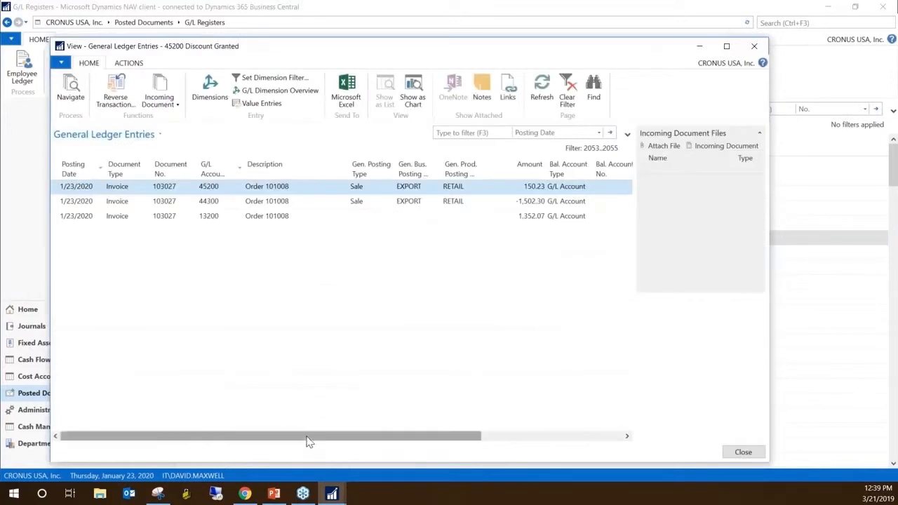
pyautogui.moveTo(309, 442); pyautogui.dragTo(515, 444)
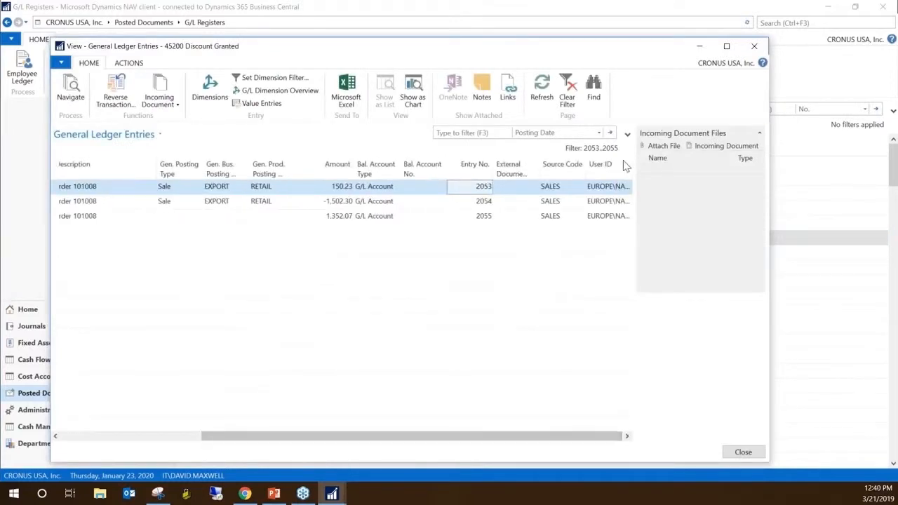
pyautogui.moveTo(632, 163); pyautogui.dragTo(663, 164)
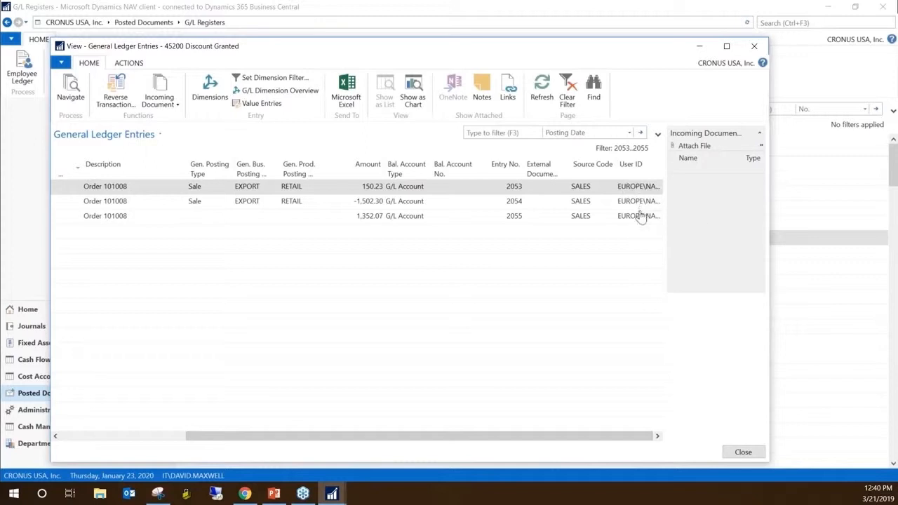
pyautogui.click(582, 190)
pyautogui.click(581, 190)
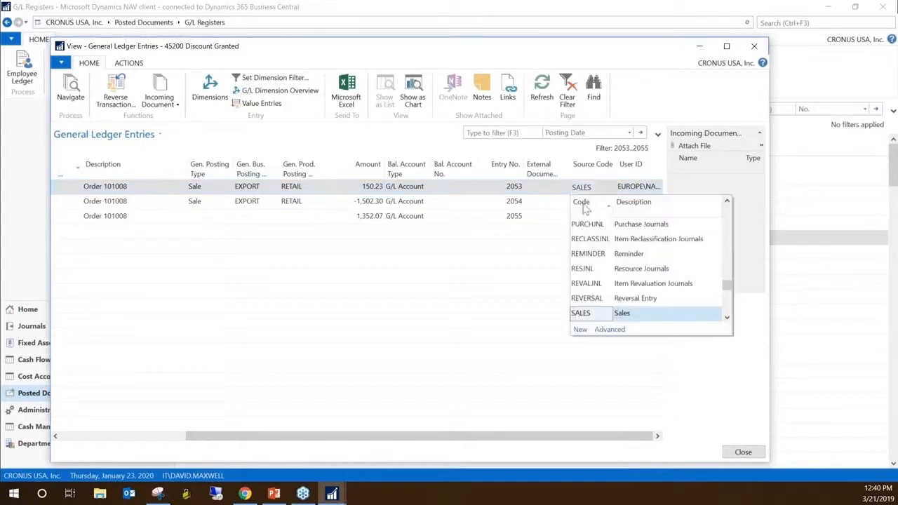
pyautogui.click(594, 169)
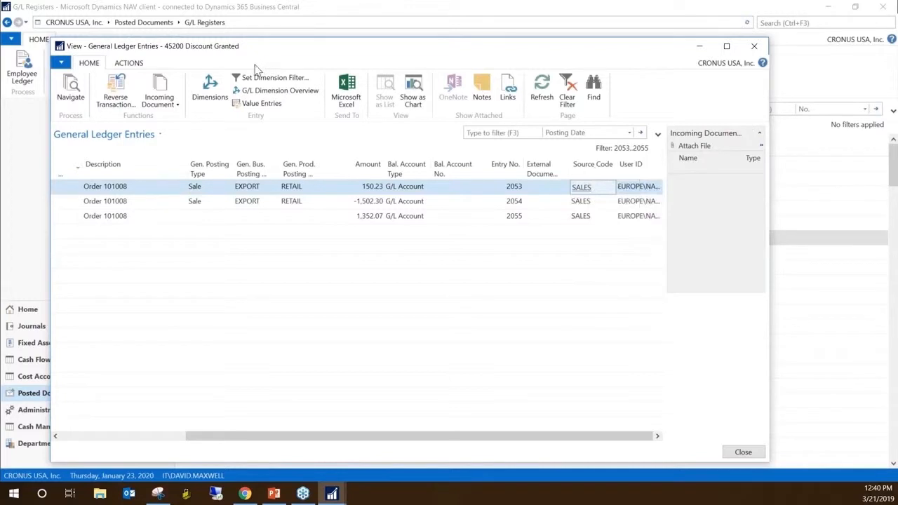
pyautogui.press('Escape')
# Open the customer ledger entries of G/L register 120 and add the Source Code and User ID columns to the list
pyautogui.click(104, 71)
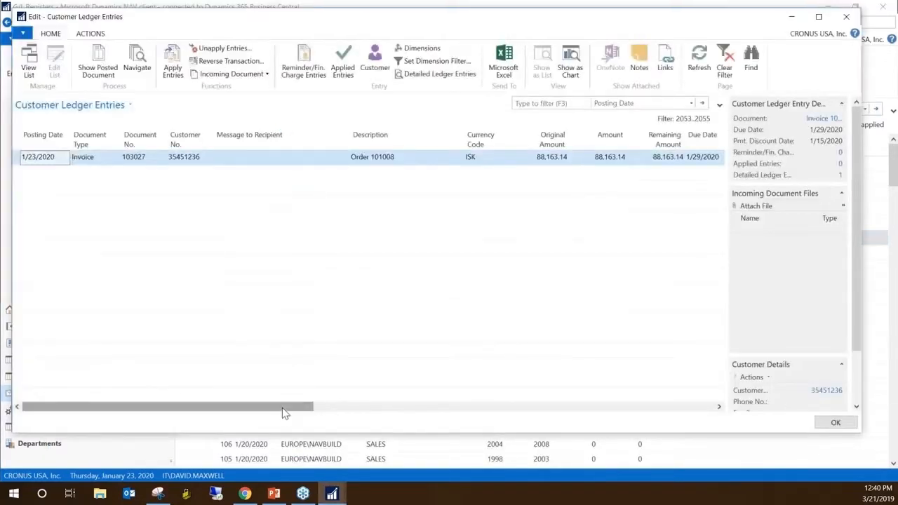
pyautogui.moveTo(279, 411); pyautogui.dragTo(247, 407)
pyautogui.rightClick(252, 137)
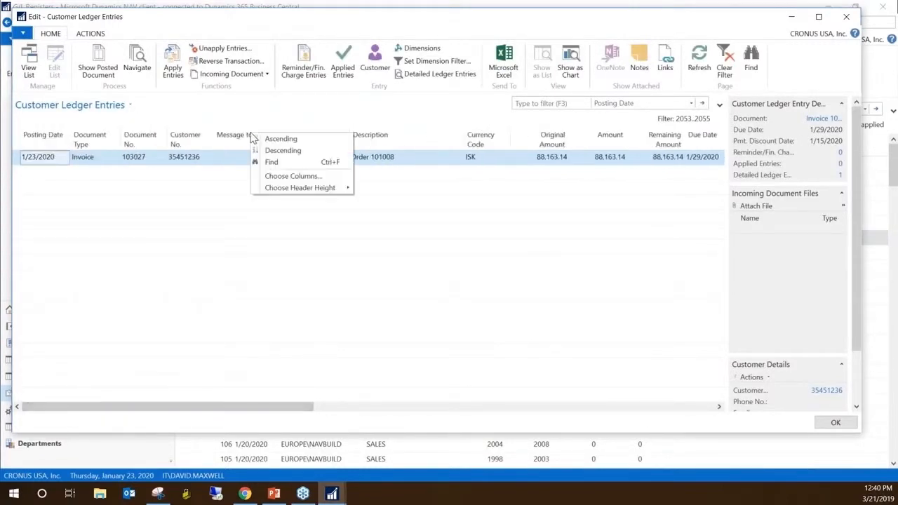
pyautogui.click(305, 178)
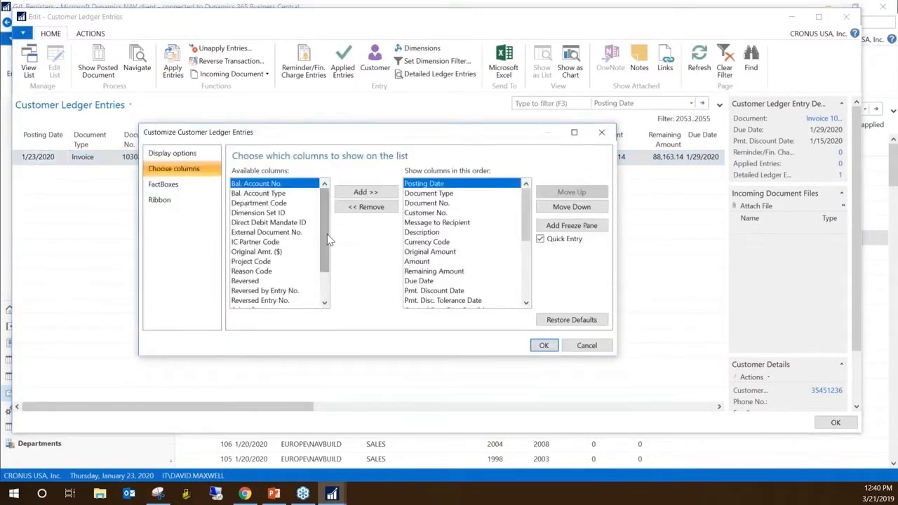
pyautogui.moveTo(327, 237); pyautogui.dragTo(331, 269)
pyautogui.click(259, 290)
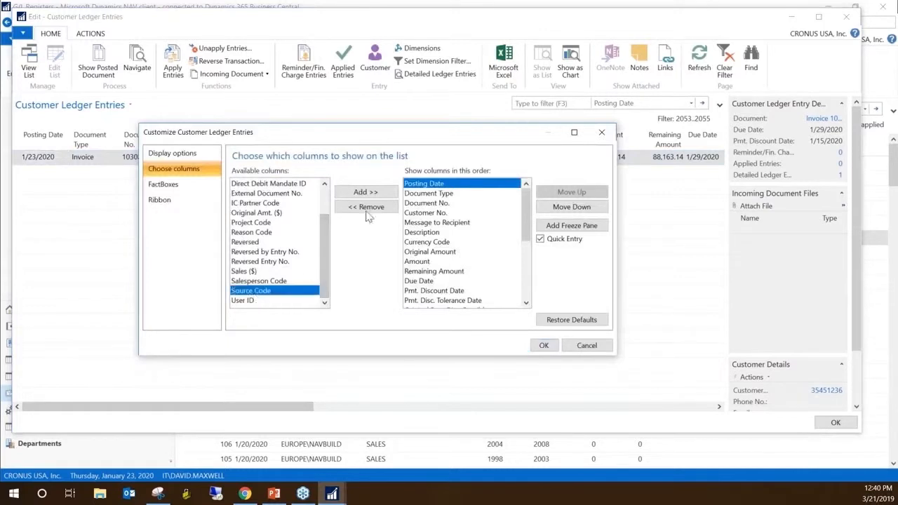
pyautogui.click(366, 192)
pyautogui.click(366, 192)
pyautogui.click(544, 345)
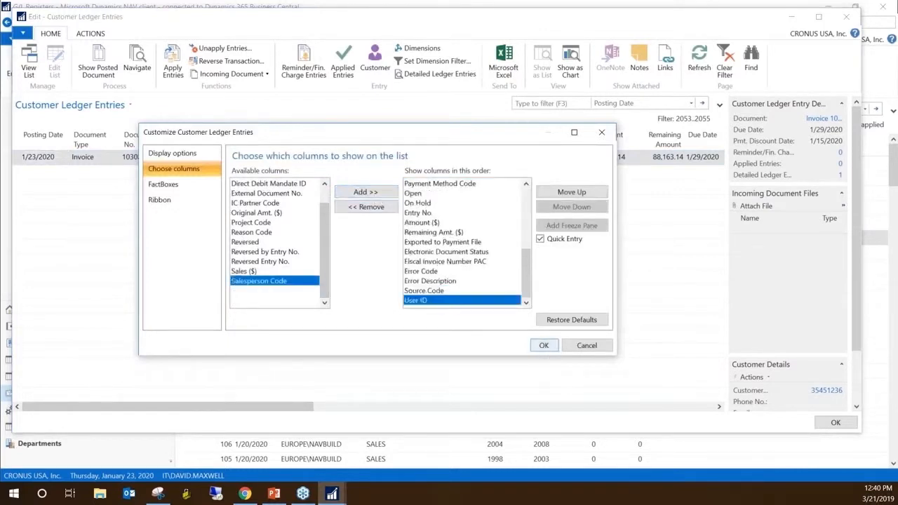
pyautogui.click(518, 242)
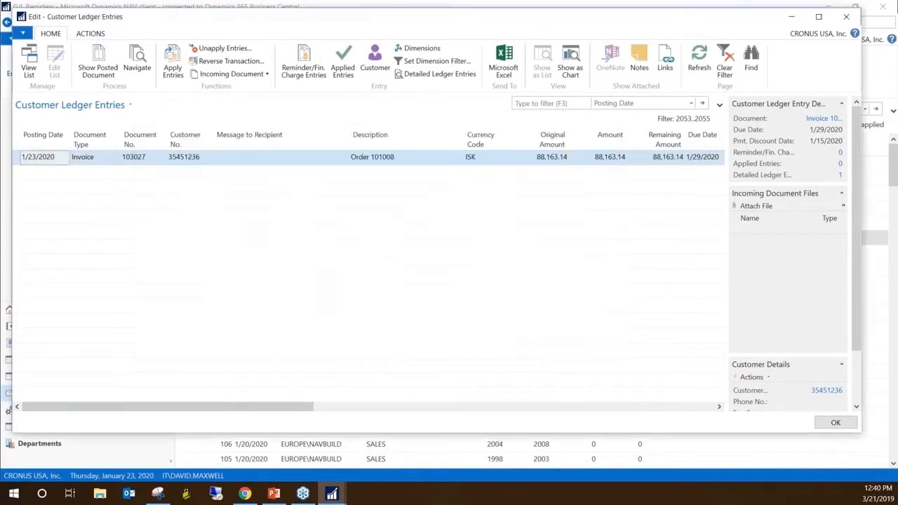
pyautogui.press('Escape')
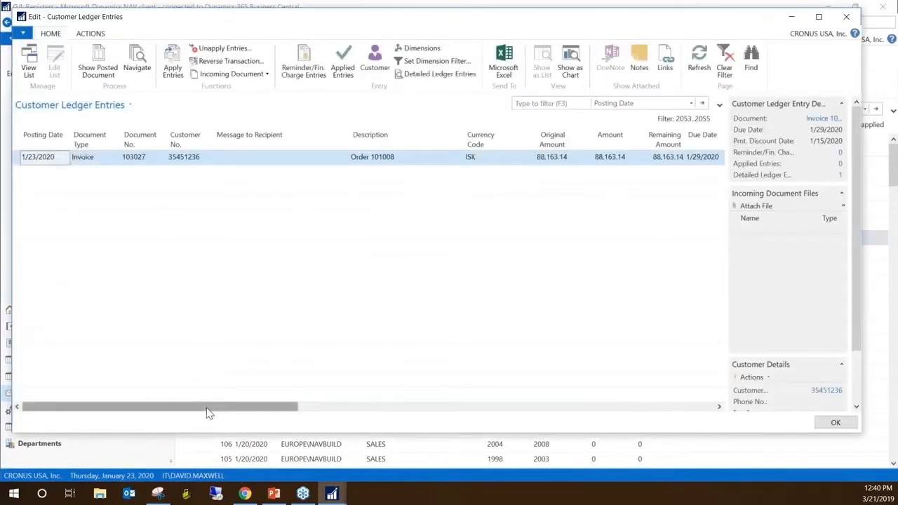
# Check the Source Code and User ID columns of register 120's customer ledger entry and close the window
pyautogui.moveTo(239, 413); pyautogui.dragTo(674, 410)
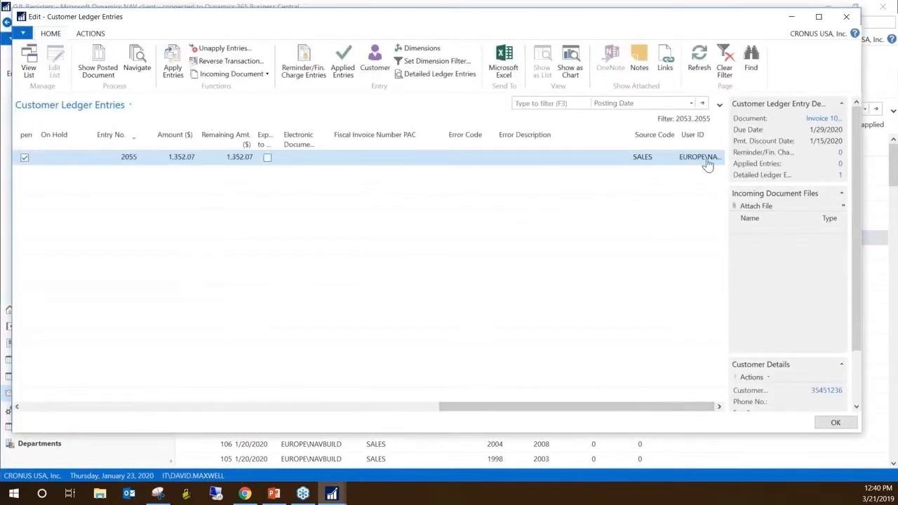
pyautogui.click(649, 160)
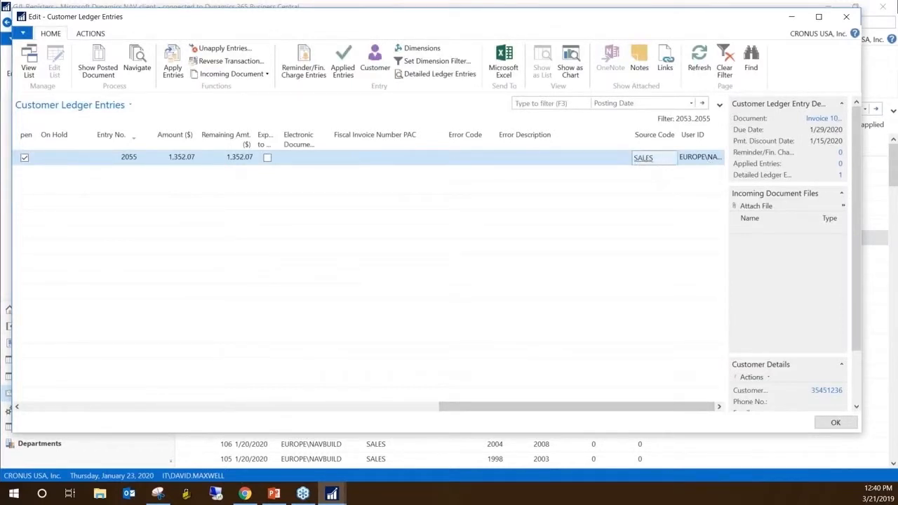
pyautogui.hotkey('alt', 'Tab')
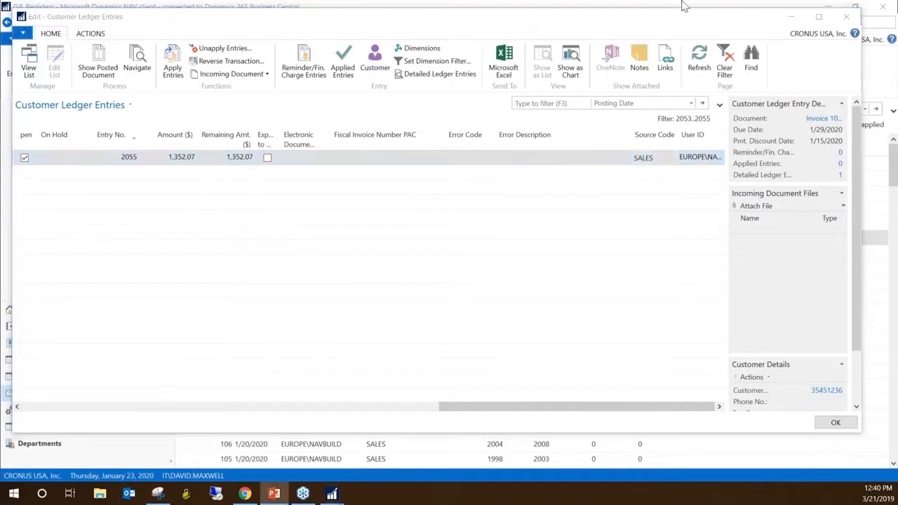
pyautogui.click(846, 16)
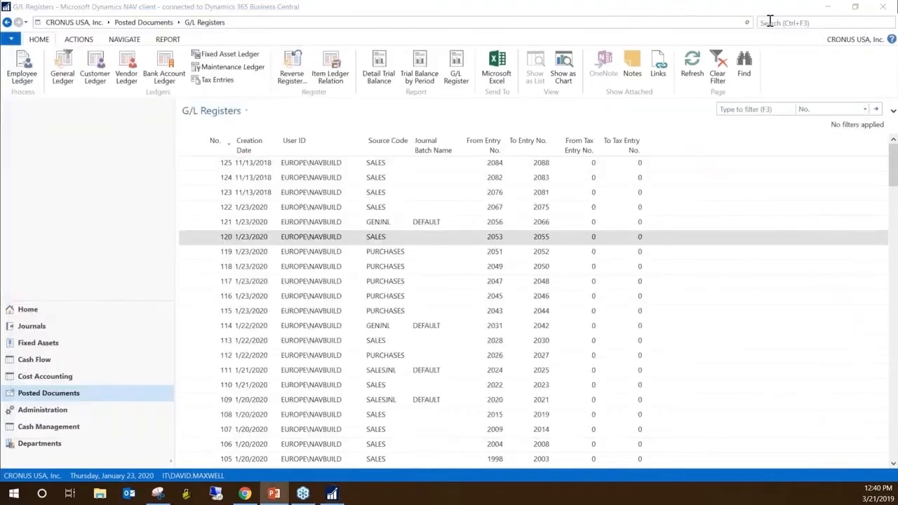
# Search for the Purchase Invoices list and open the approval entries of purchase invoice 1001
pyautogui.write('purchase invoice')
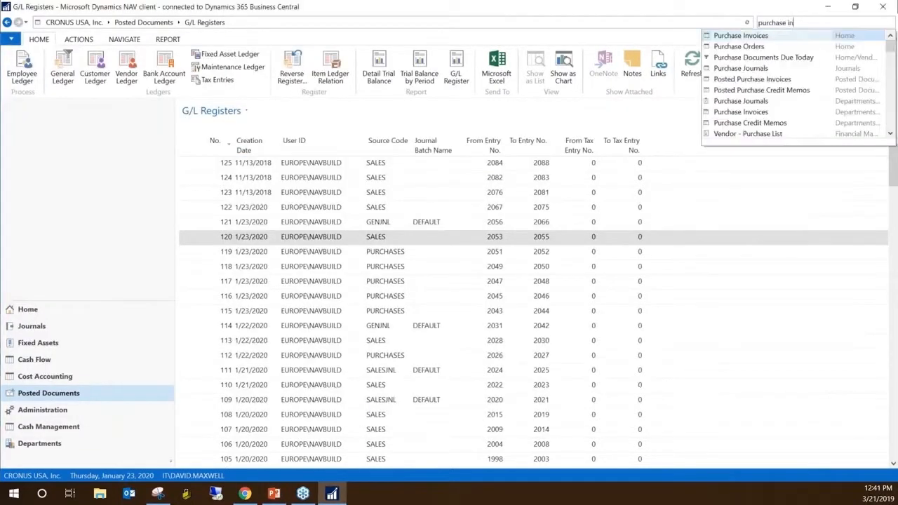
pyautogui.click(744, 35)
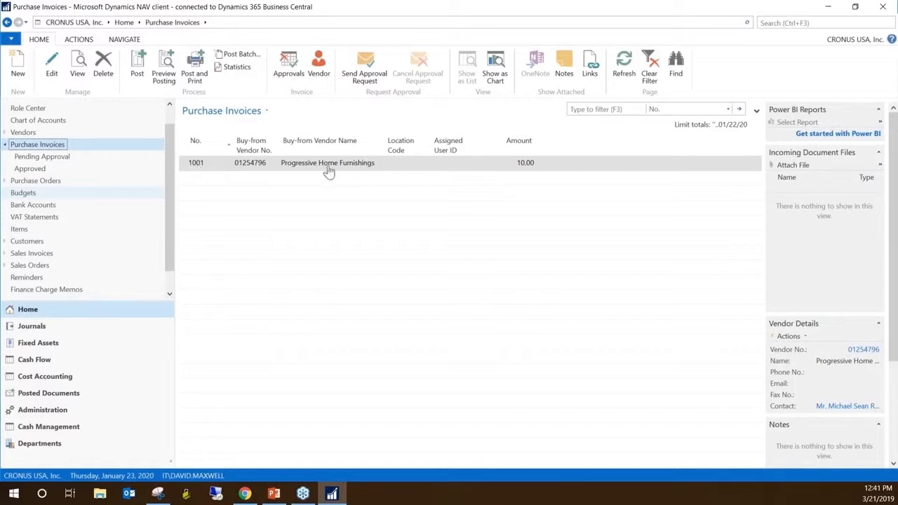
pyautogui.click(296, 64)
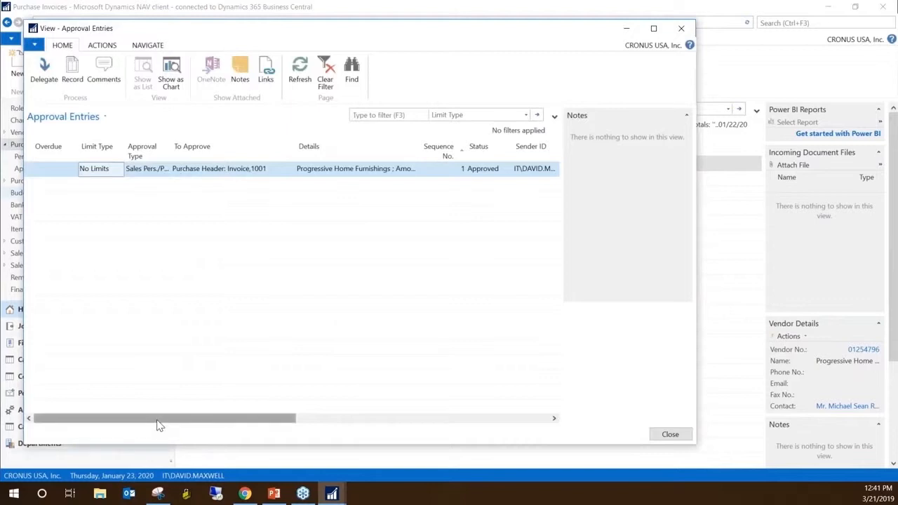
# Widen the Sender ID and Approver ID columns of invoice 1001's approval entry until the full IDs are readable
pyautogui.moveTo(159, 424); pyautogui.dragTo(255, 431)
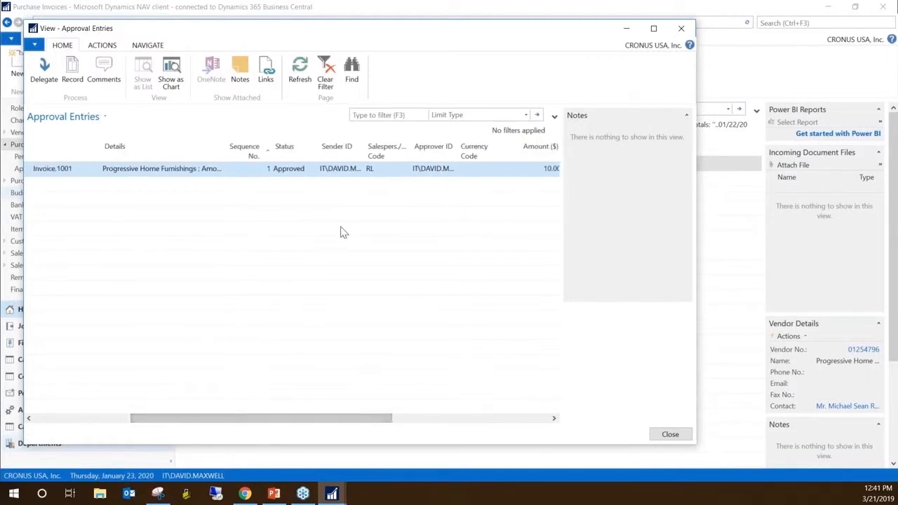
pyautogui.moveTo(320, 35); pyautogui.dragTo(357, 120)
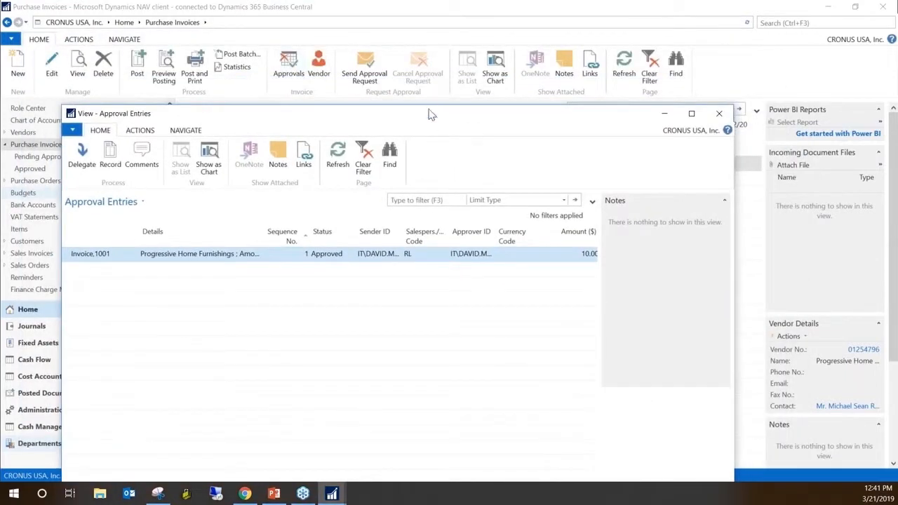
pyautogui.moveTo(435, 119); pyautogui.dragTo(443, 57)
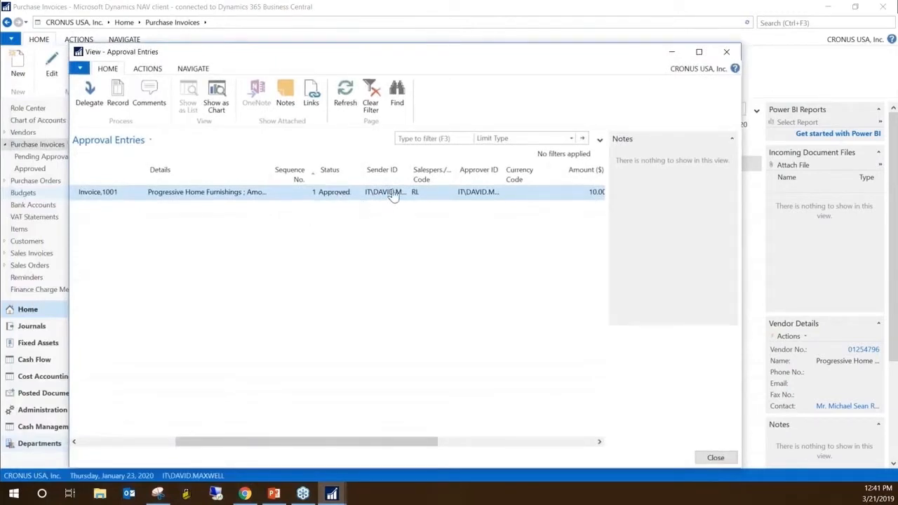
pyautogui.moveTo(408, 171); pyautogui.dragTo(431, 172)
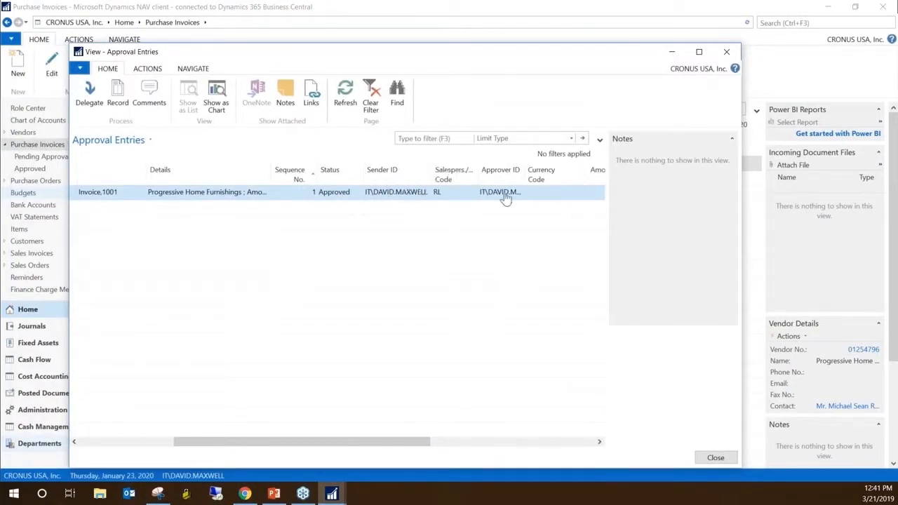
pyautogui.moveTo(523, 176); pyautogui.dragTo(551, 176)
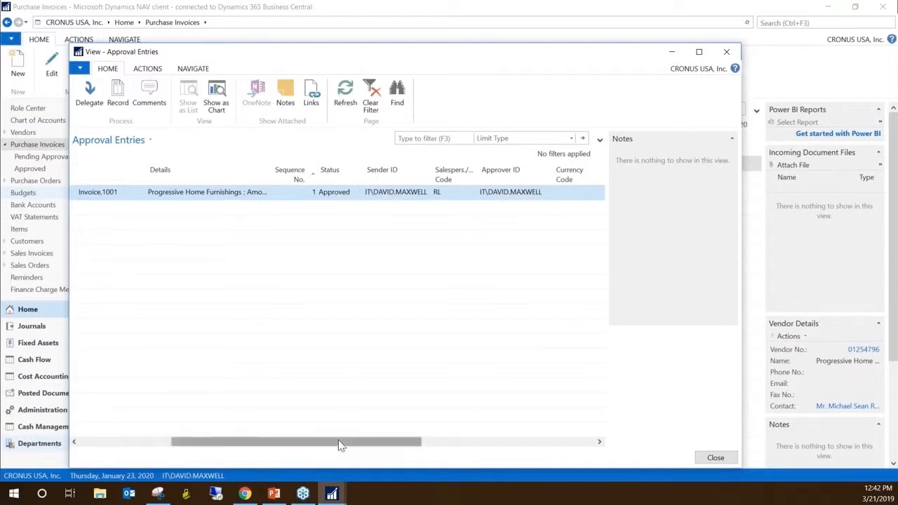
# Review all columns of invoice 1001's approval entry, from Overdue through Due Date, and close the Approval Entries window
pyautogui.moveTo(338, 445); pyautogui.dragTo(215, 442)
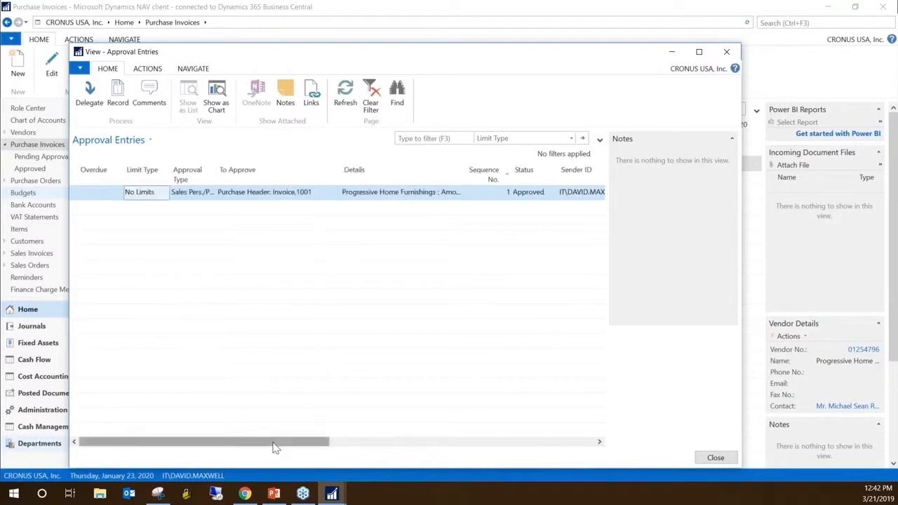
pyautogui.moveTo(275, 445); pyautogui.dragTo(541, 459)
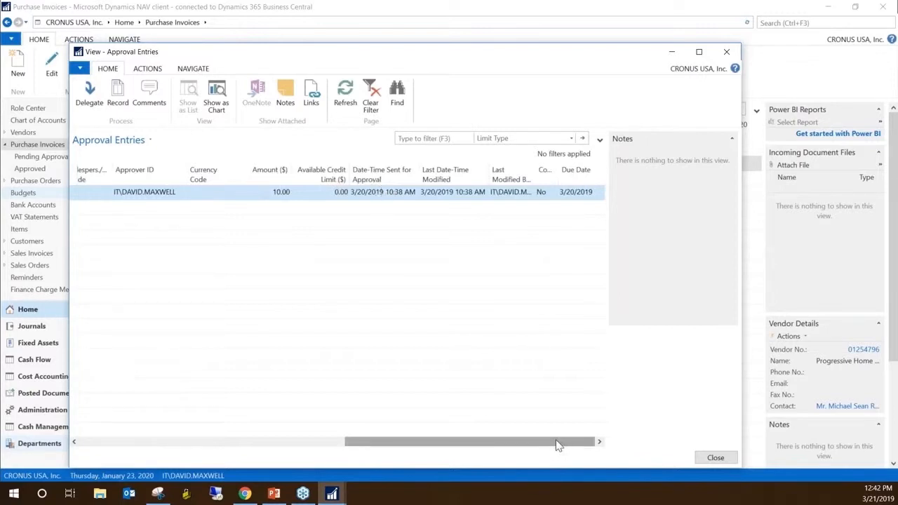
pyautogui.moveTo(557, 445); pyautogui.dragTo(235, 458)
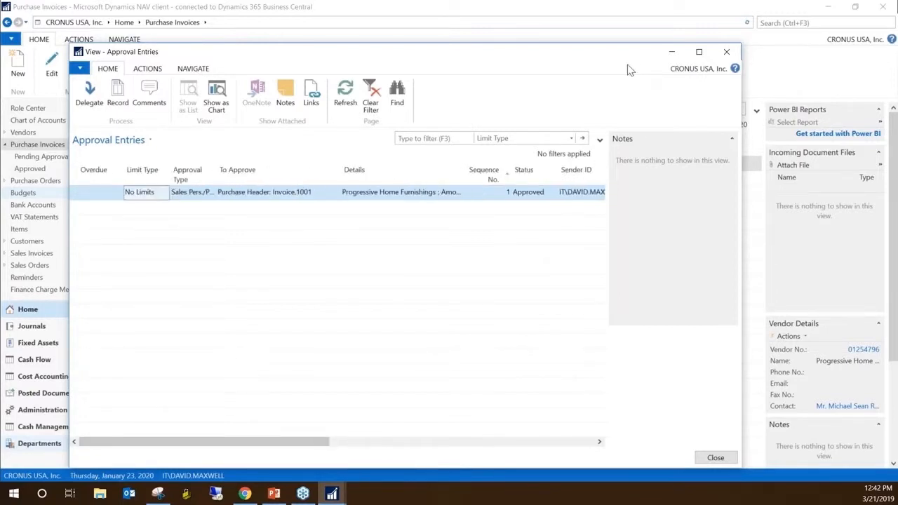
pyautogui.click(727, 53)
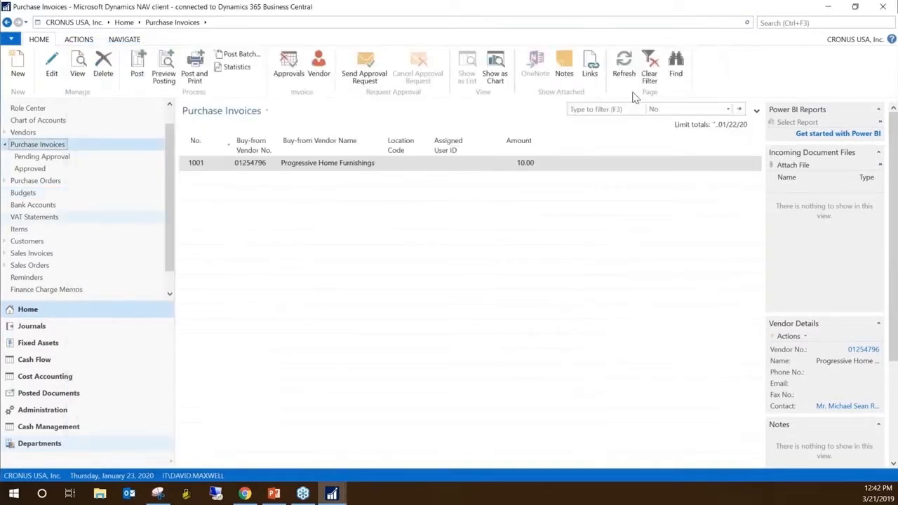
# Open the User Setup list and widen its User ID, Register Time and Salespers./Purch. Code columns
pyautogui.click(769, 23)
pyautogui.write('User')
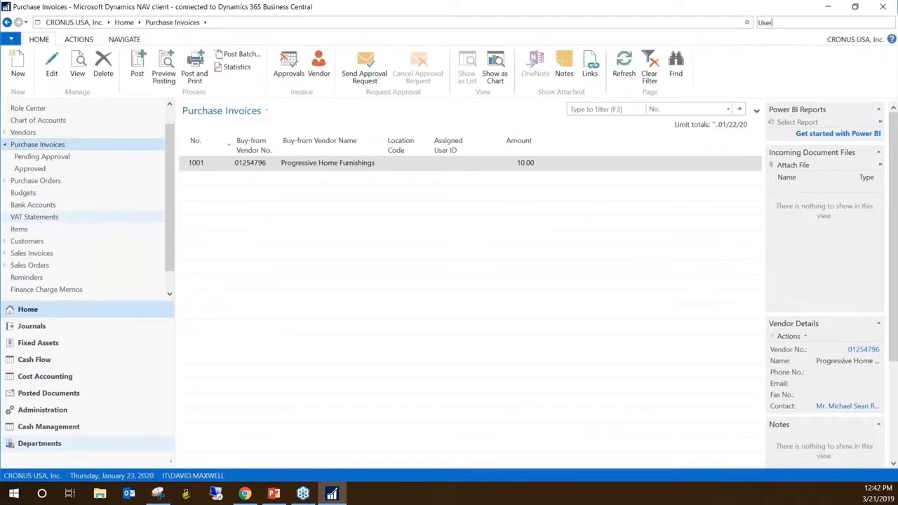
pyautogui.click(730, 88)
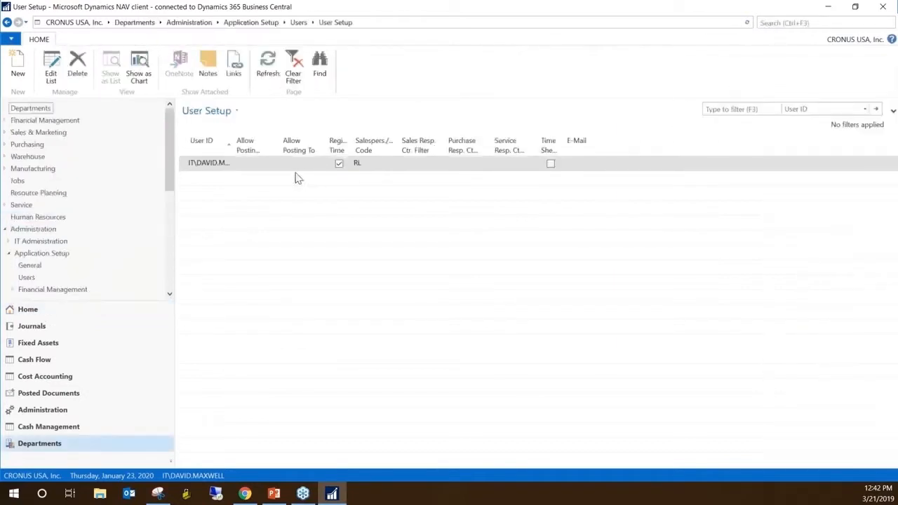
pyautogui.doubleClick(234, 147)
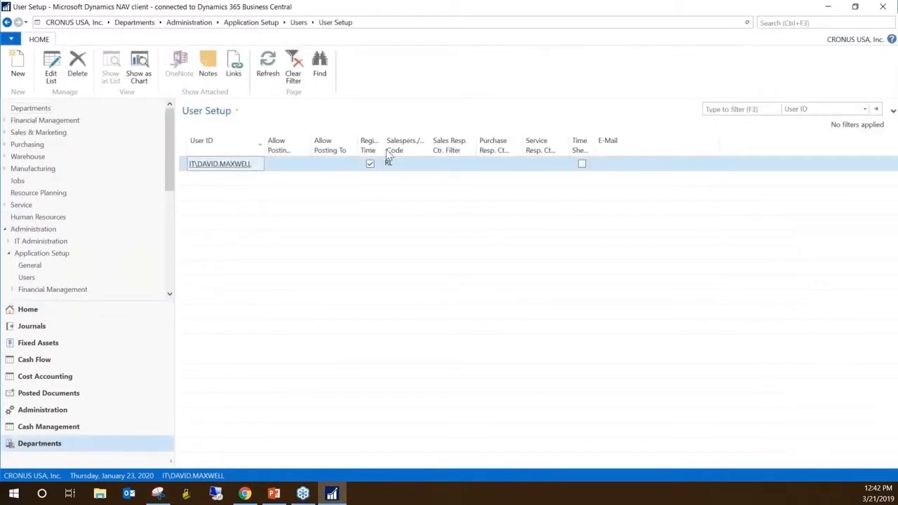
pyautogui.moveTo(391, 146); pyautogui.dragTo(428, 148)
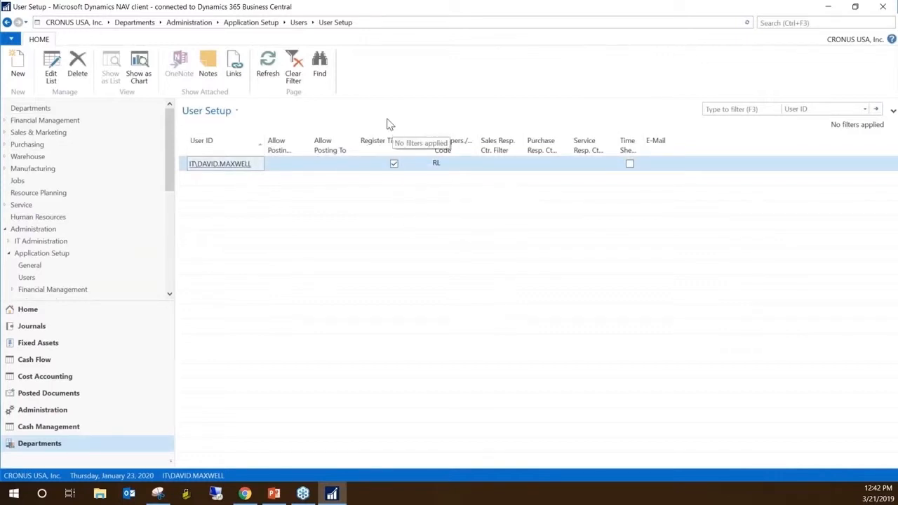
pyautogui.moveTo(480, 144); pyautogui.dragTo(504, 144)
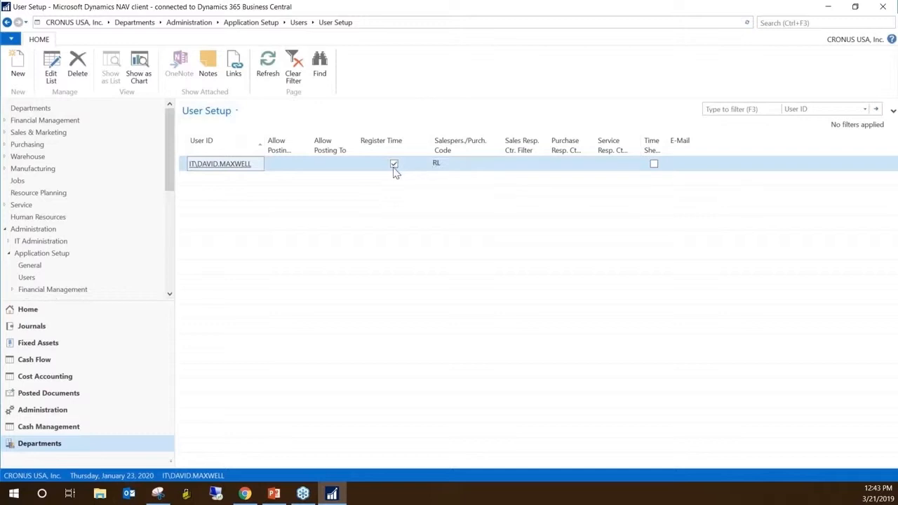
# Search for "time regist" and open the Time Registers list
pyautogui.click(788, 21)
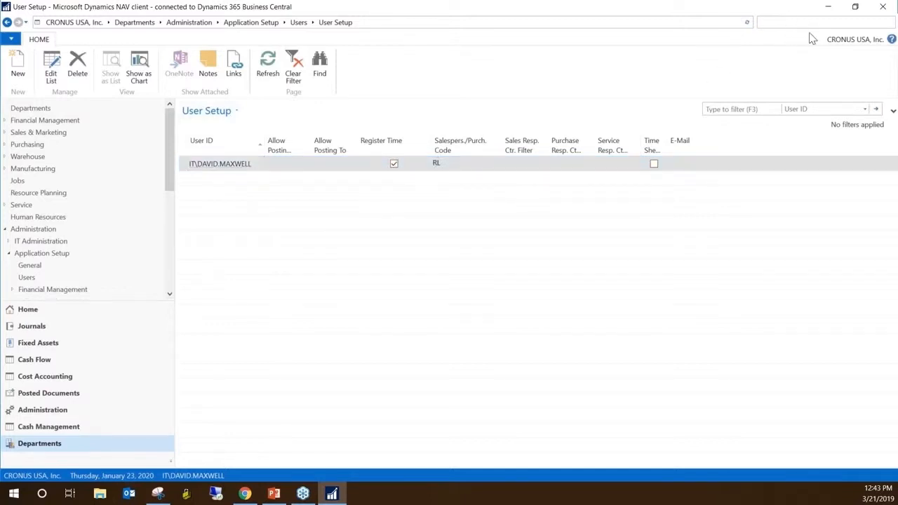
pyautogui.write('time regist')
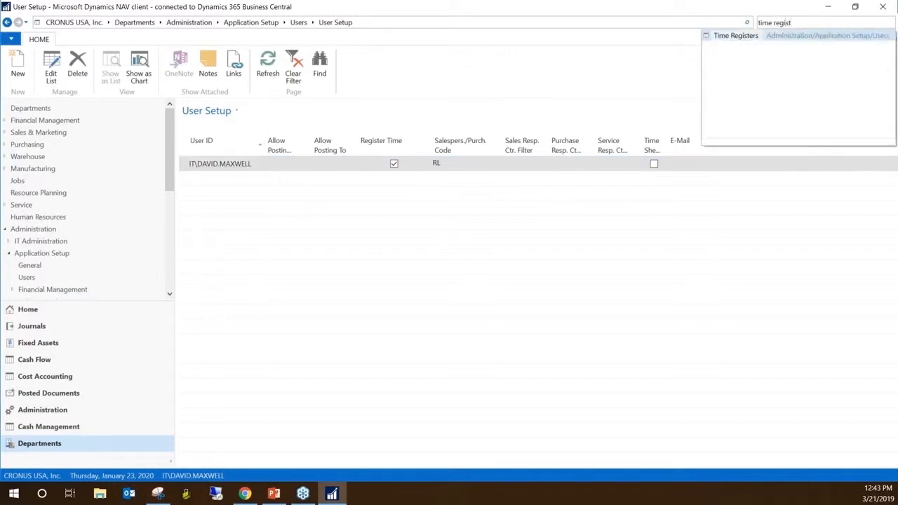
pyautogui.click(736, 36)
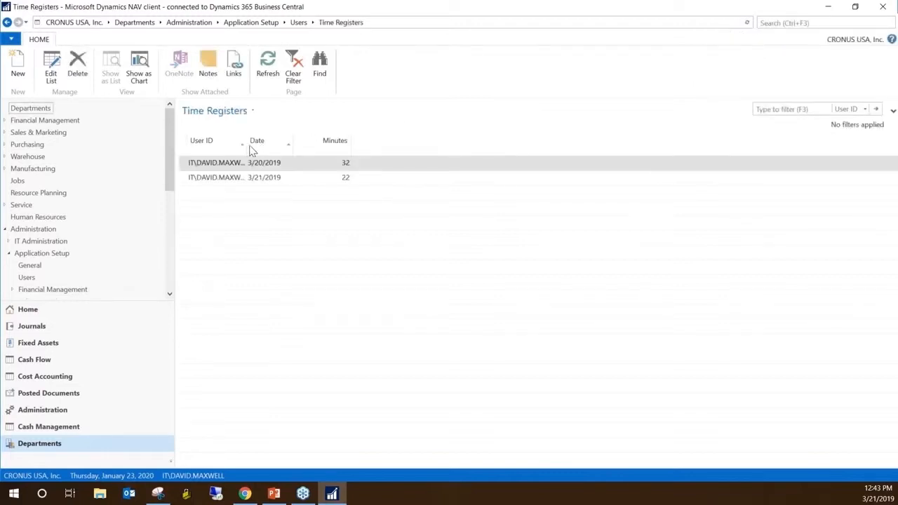
# Widen the User ID, Date and Minutes columns of the Time Registers list and select the 3/21/2019 entry
pyautogui.moveTo(245, 144); pyautogui.dragTo(281, 144)
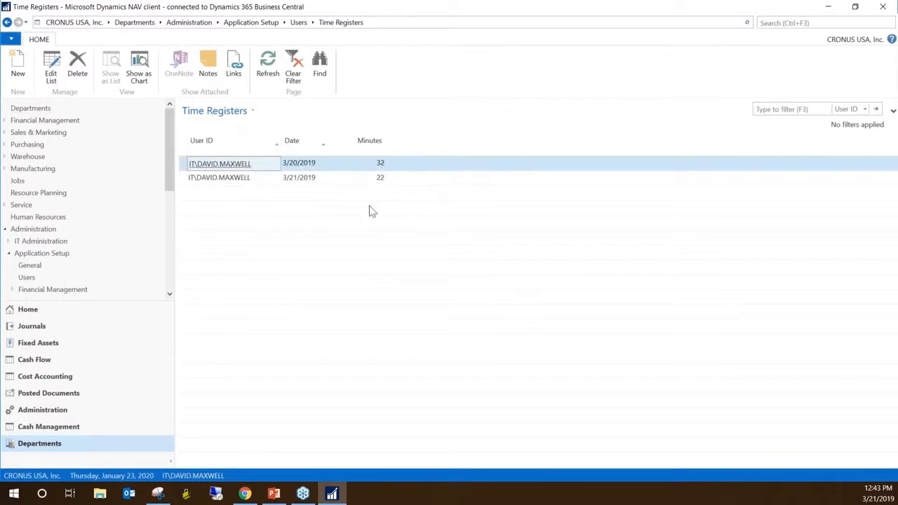
pyautogui.click(235, 183)
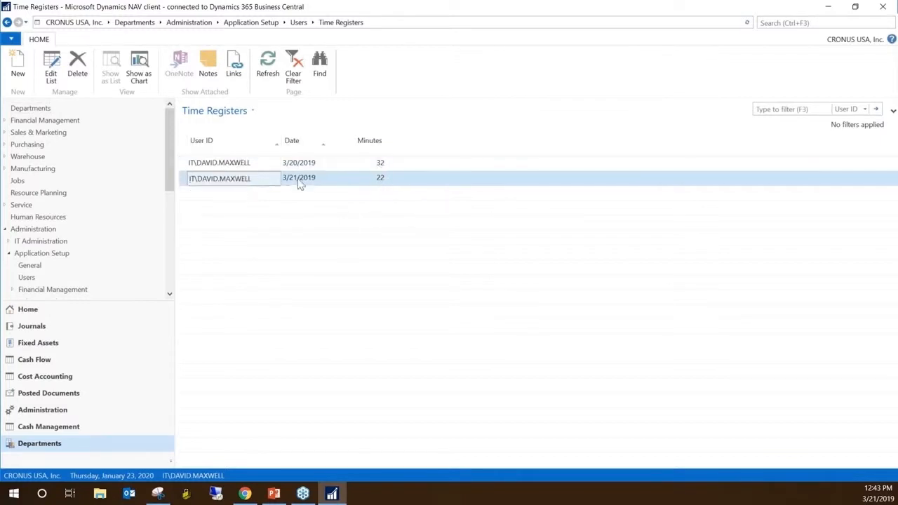
pyautogui.click(300, 180)
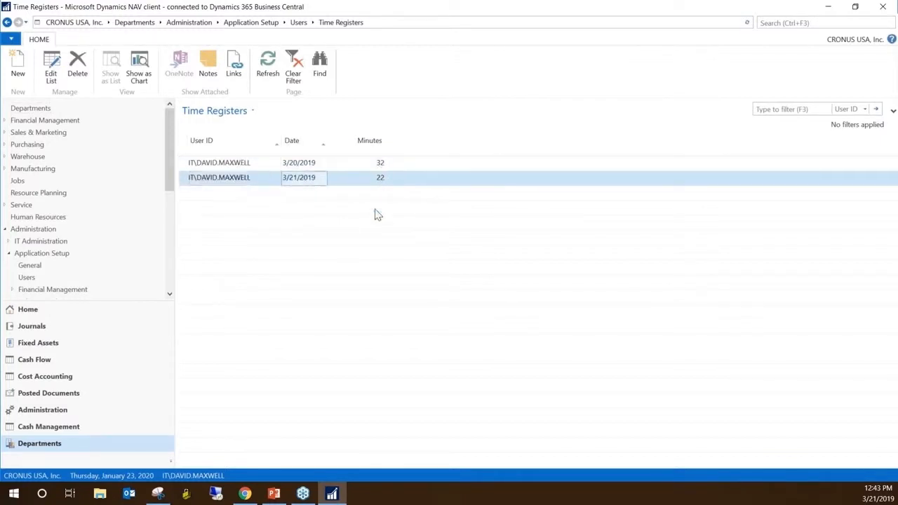
pyautogui.moveTo(328, 143); pyautogui.dragTo(350, 142)
pyautogui.moveTo(409, 144); pyautogui.dragTo(423, 143)
pyautogui.moveTo(278, 144); pyautogui.dragTo(294, 143)
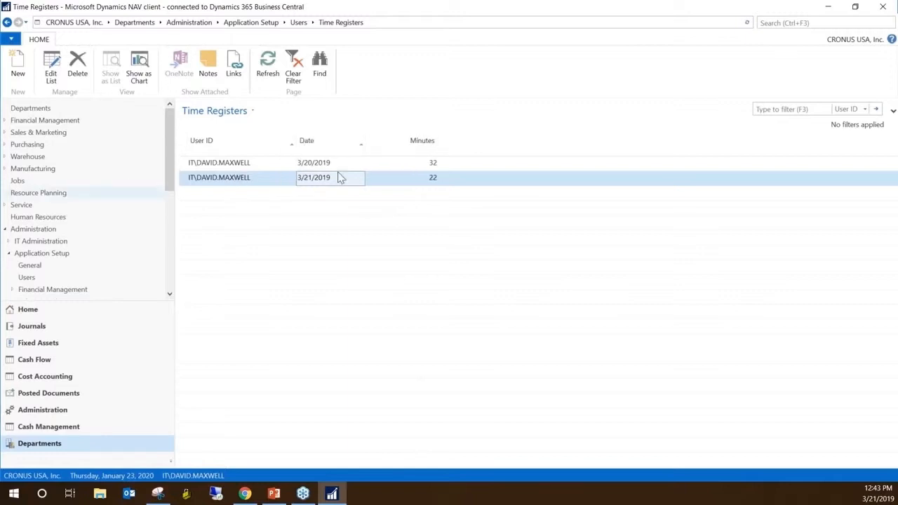
# Switch the active company to CRONUS Canada, Inc
pyautogui.hotkey('alt', 'Tab')
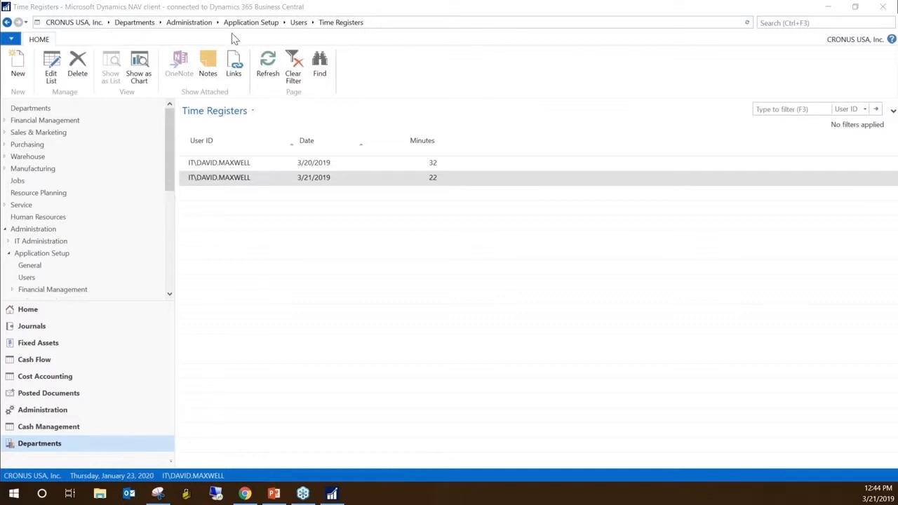
pyautogui.click(11, 41)
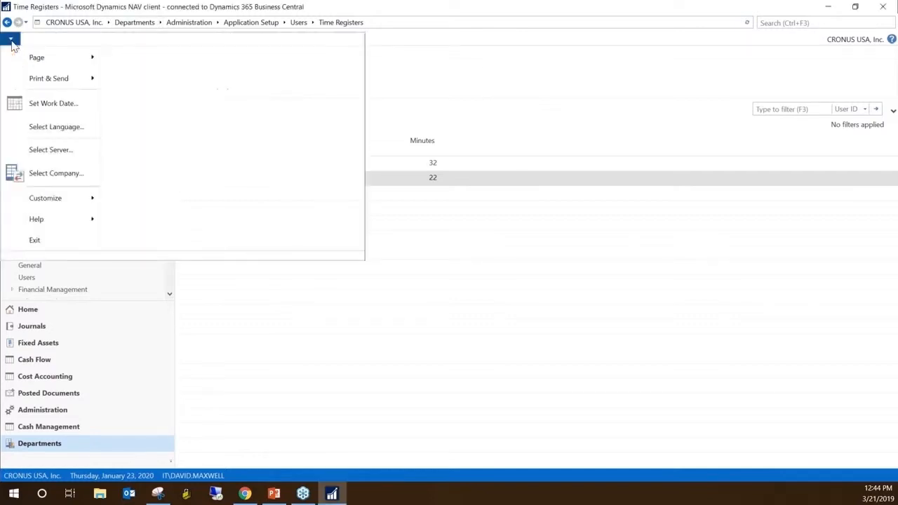
pyautogui.click(79, 177)
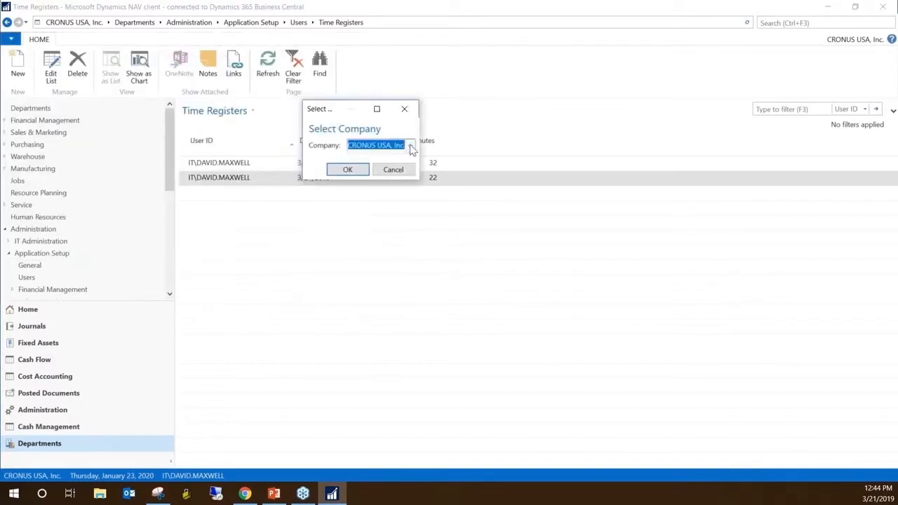
pyautogui.click(410, 146)
pyautogui.click(382, 160)
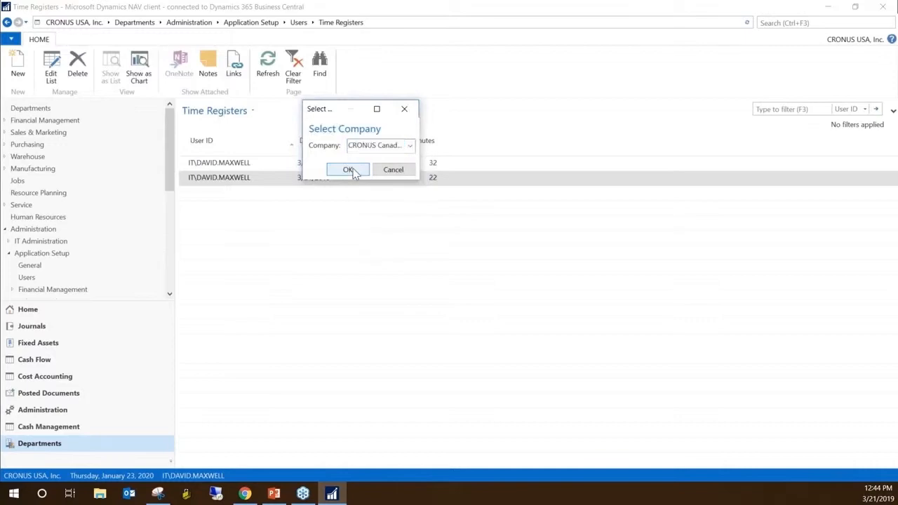
pyautogui.click(349, 170)
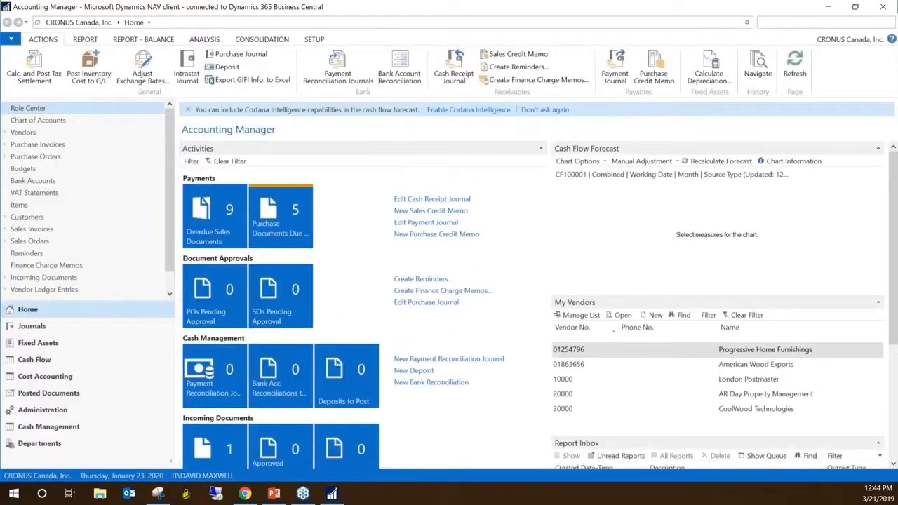
# Open the table list of Change Log Setup, view it from the first table, and close both setup windows
pyautogui.write('ange log')
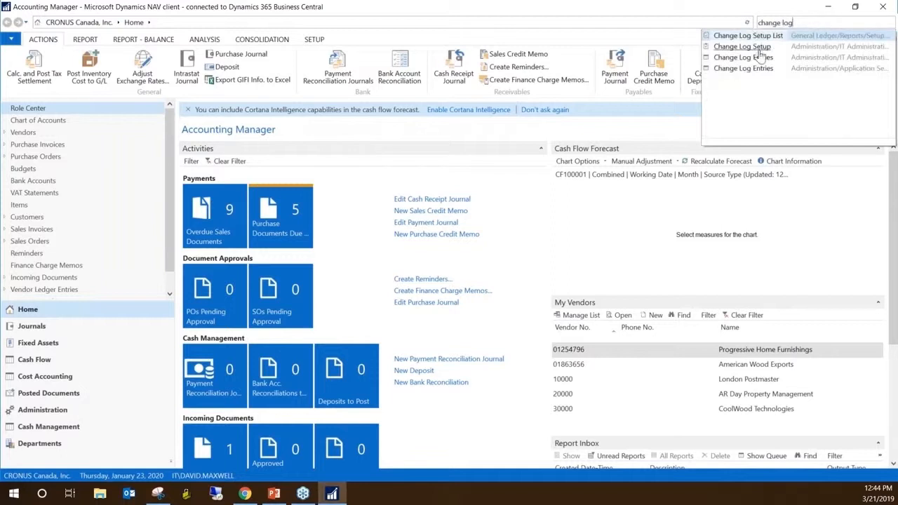
pyautogui.click(742, 46)
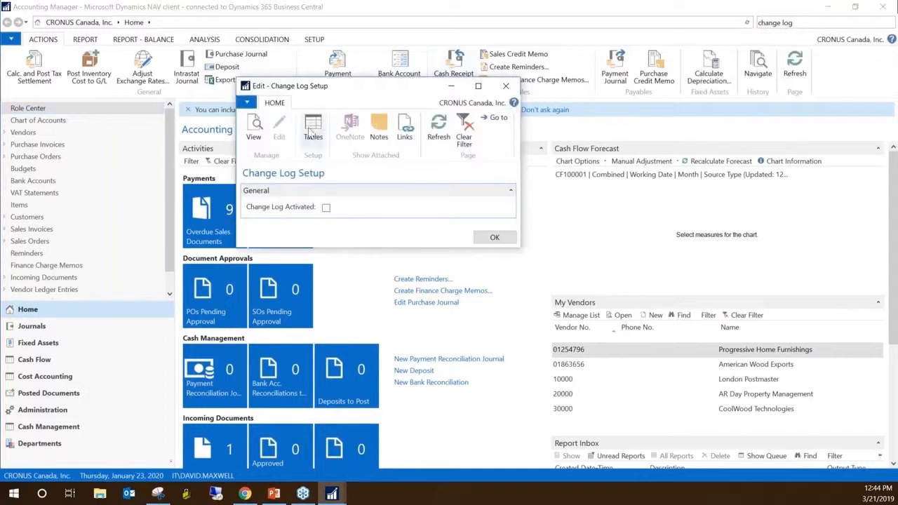
pyautogui.click(313, 130)
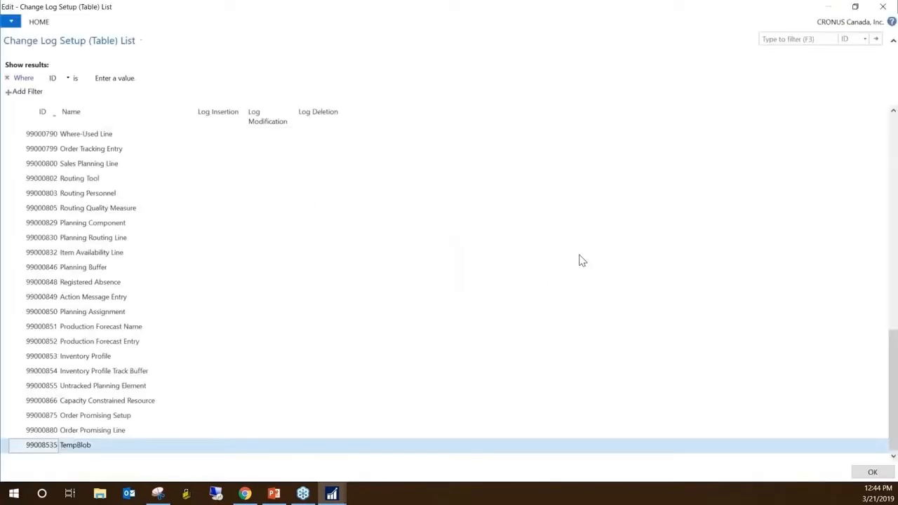
pyautogui.hotkey('ctrl', 'Home')
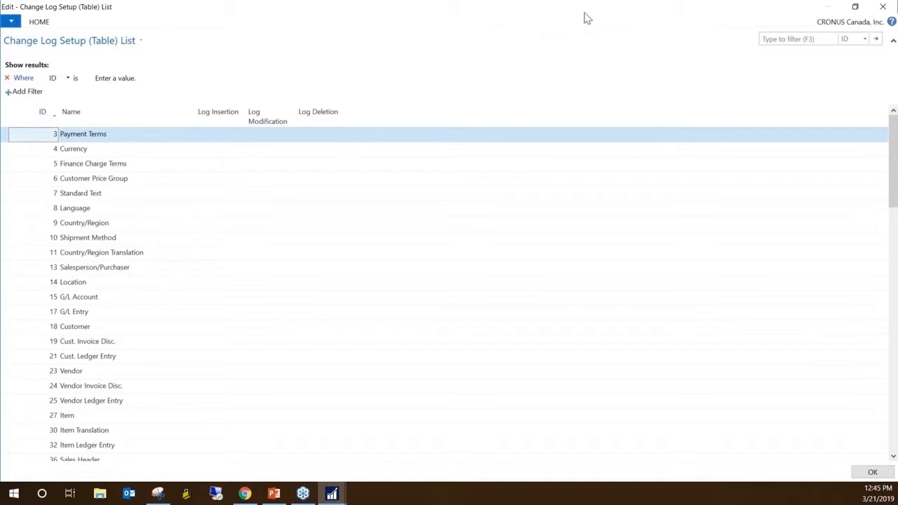
pyautogui.moveTo(585, 19); pyautogui.dragTo(410, 132)
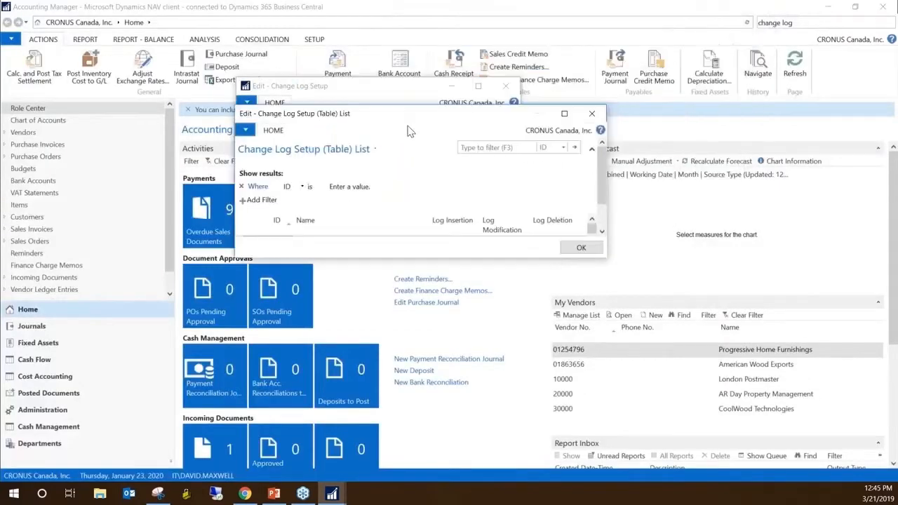
pyautogui.click(585, 120)
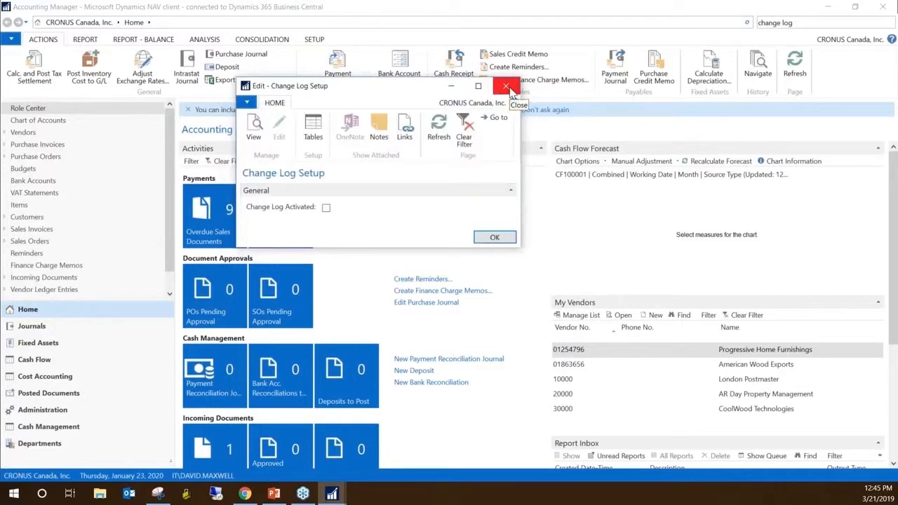
pyautogui.click(508, 87)
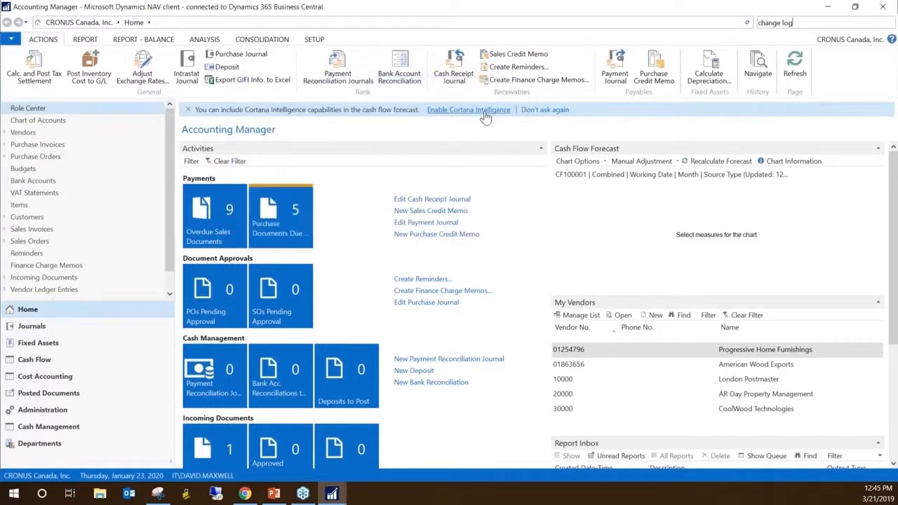
# Search for "confi", open the Configuration Packages list, and switch to the PowerPoint presentation
pyautogui.moveTo(812, 22); pyautogui.dragTo(758, 22)
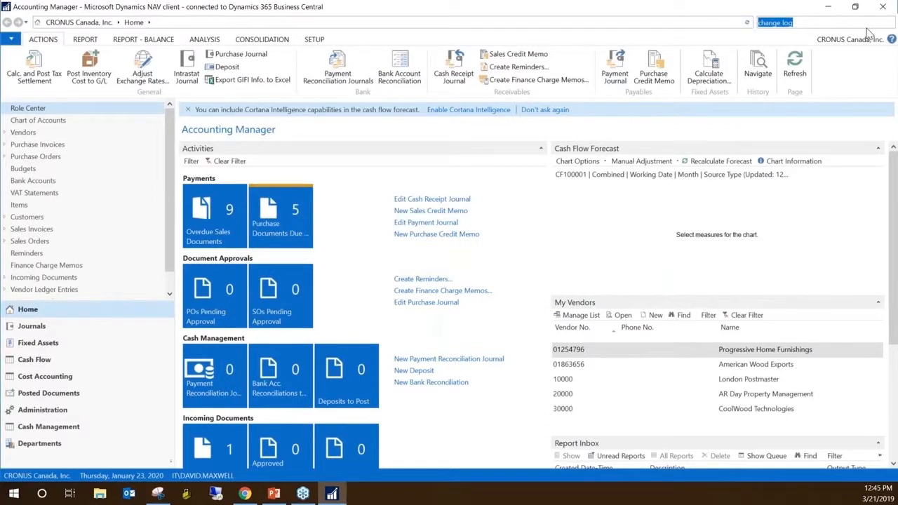
pyautogui.write('confi')
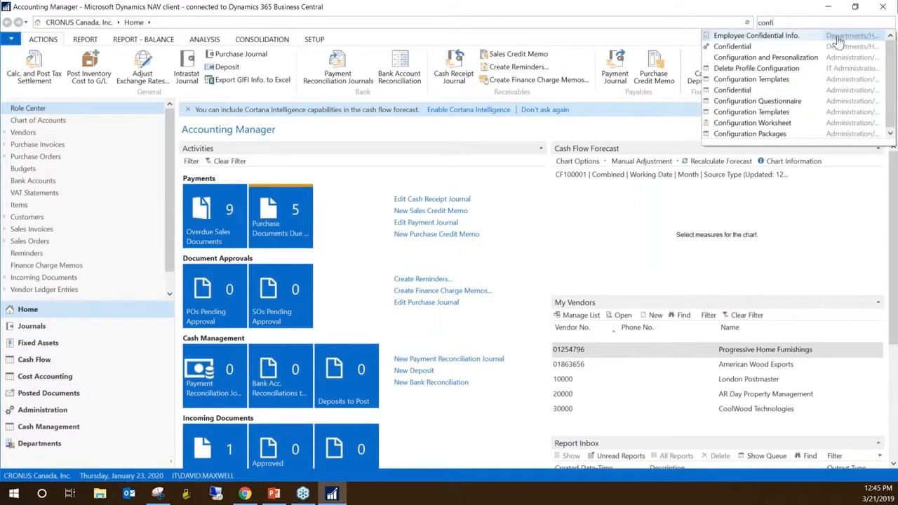
pyautogui.click(729, 134)
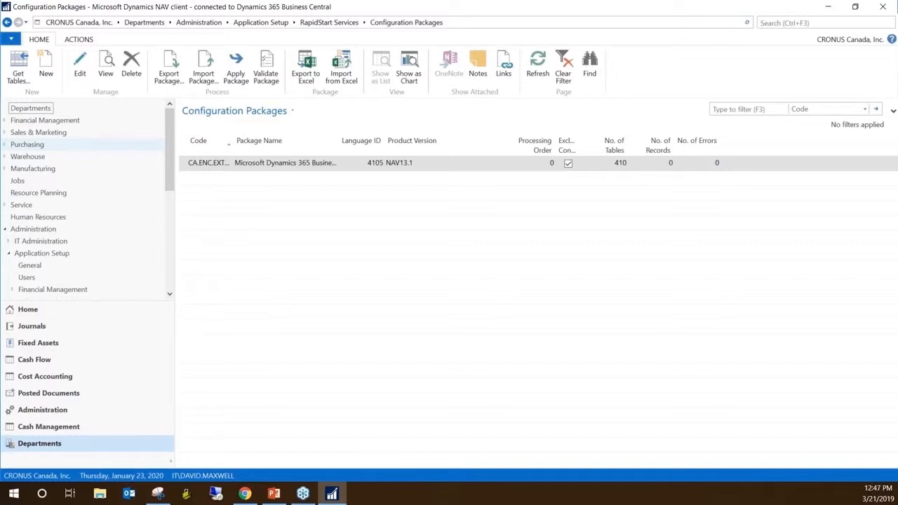
pyautogui.click(282, 500)
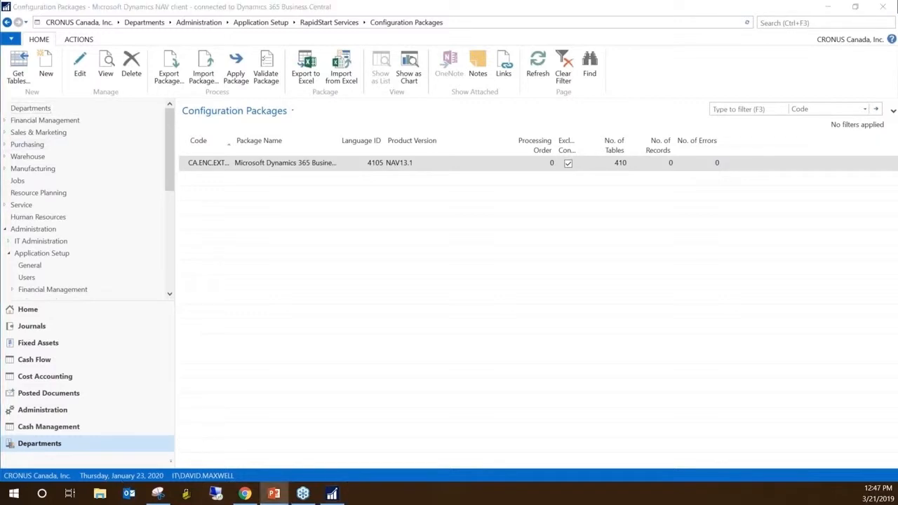